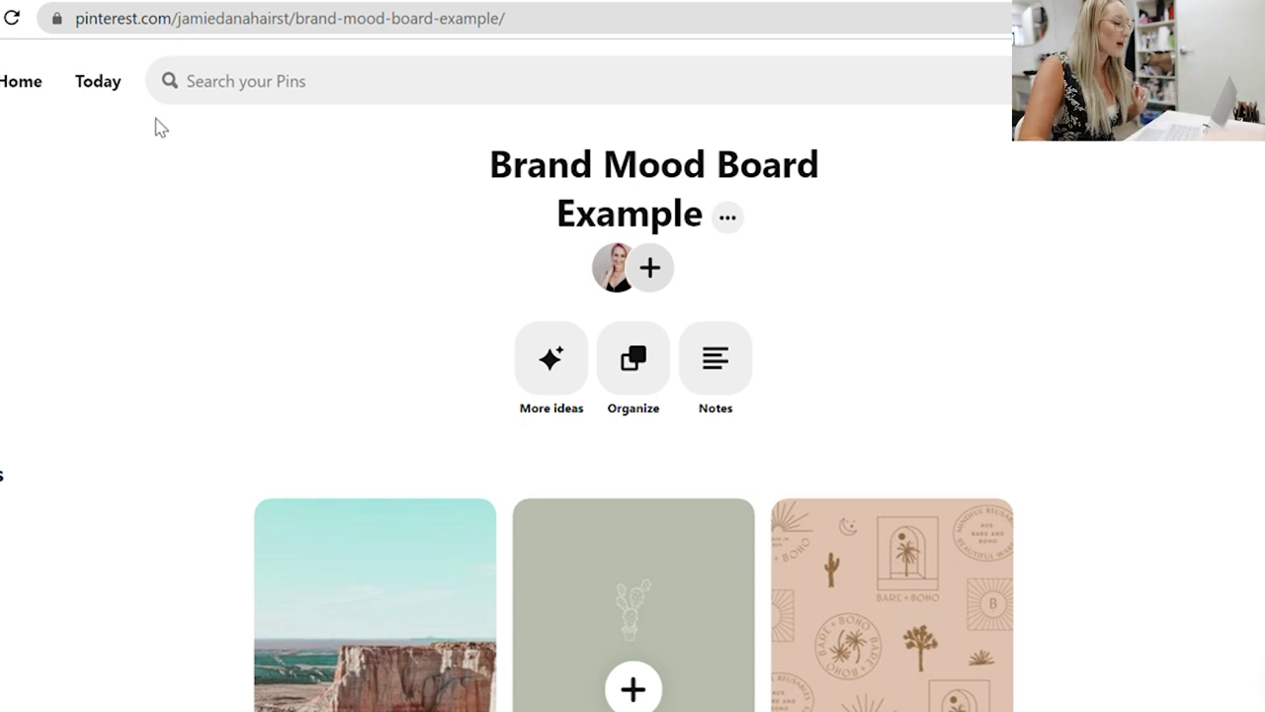
- Return to the home feed and search Pinterest for 'cactus branding'
click(20, 81)
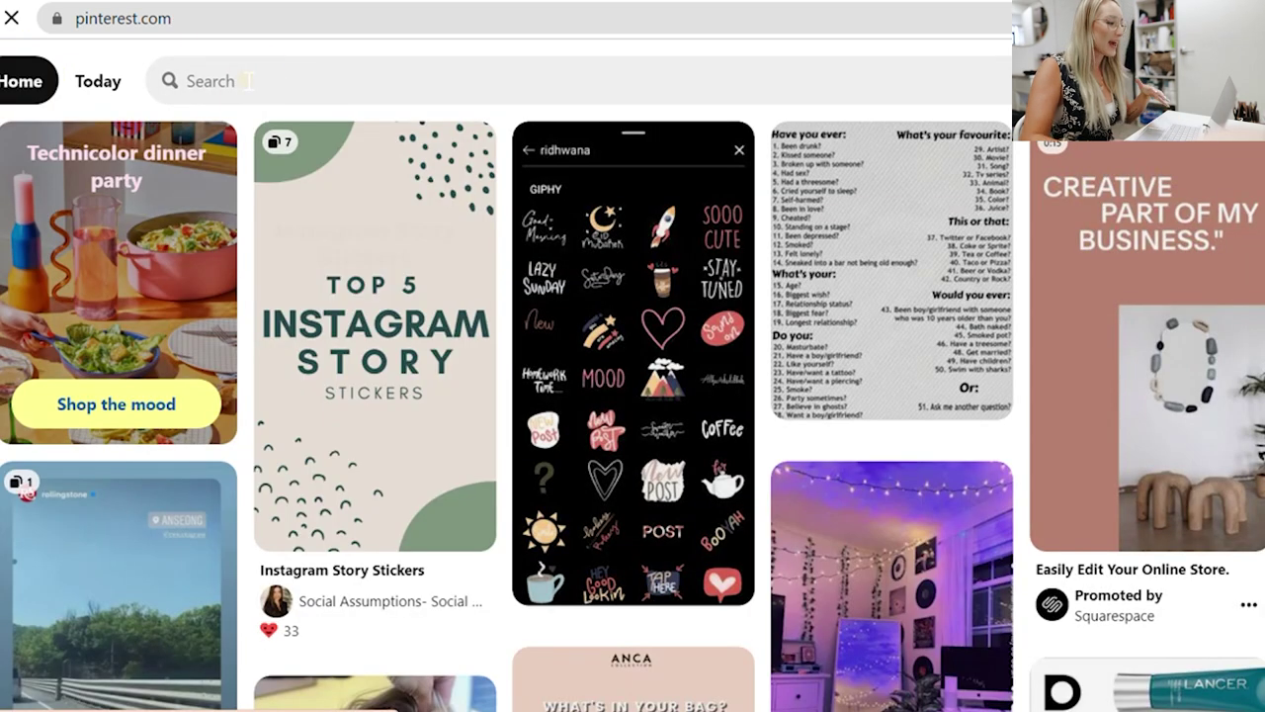
click(248, 81)
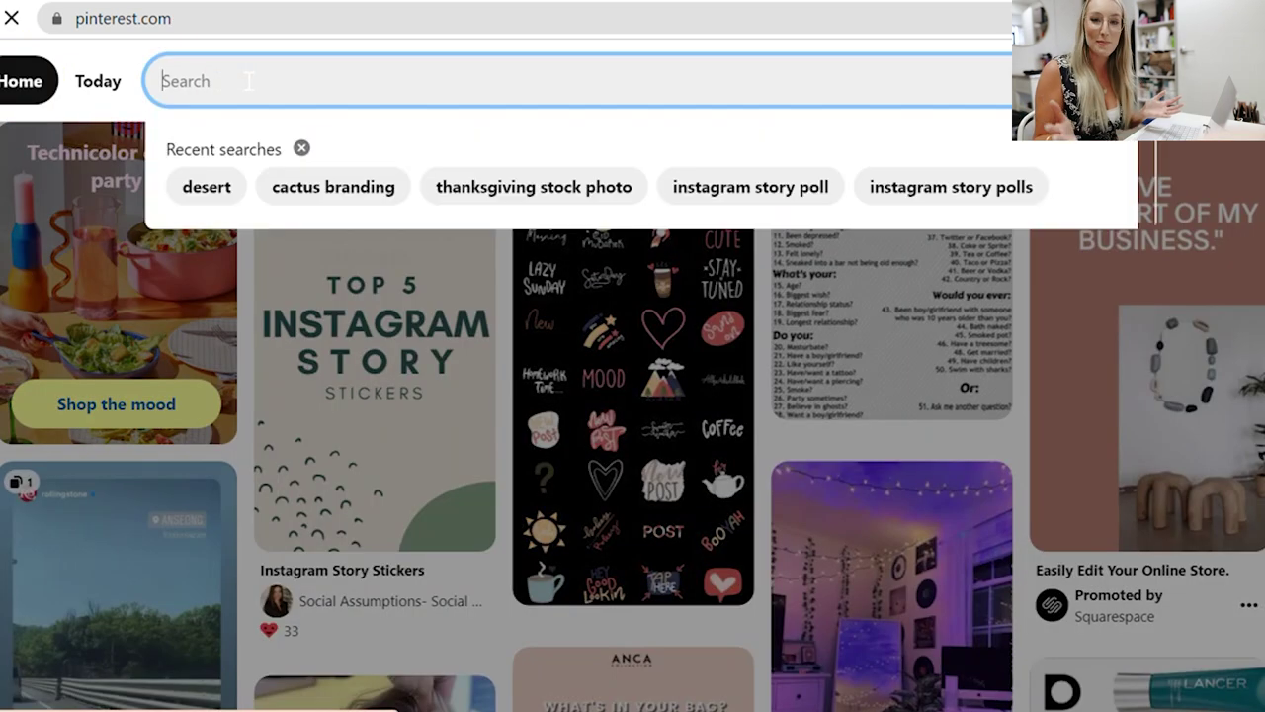
text(cactus)
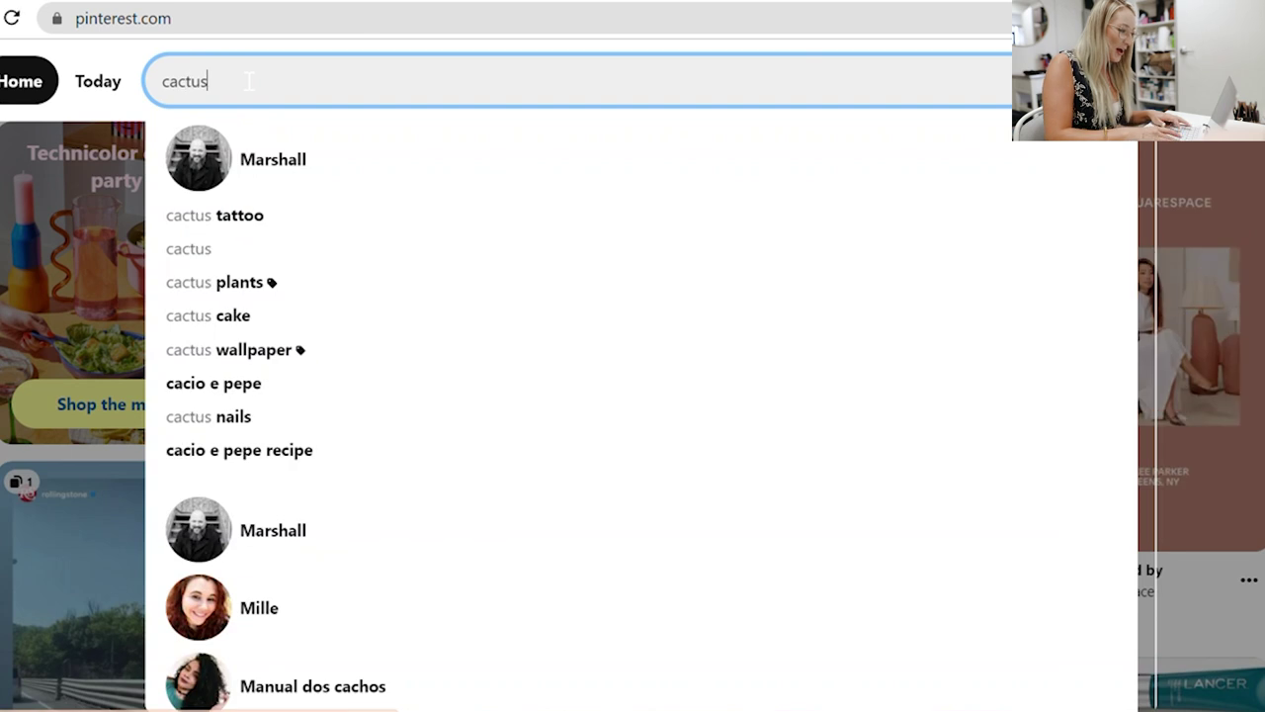
text( branding)
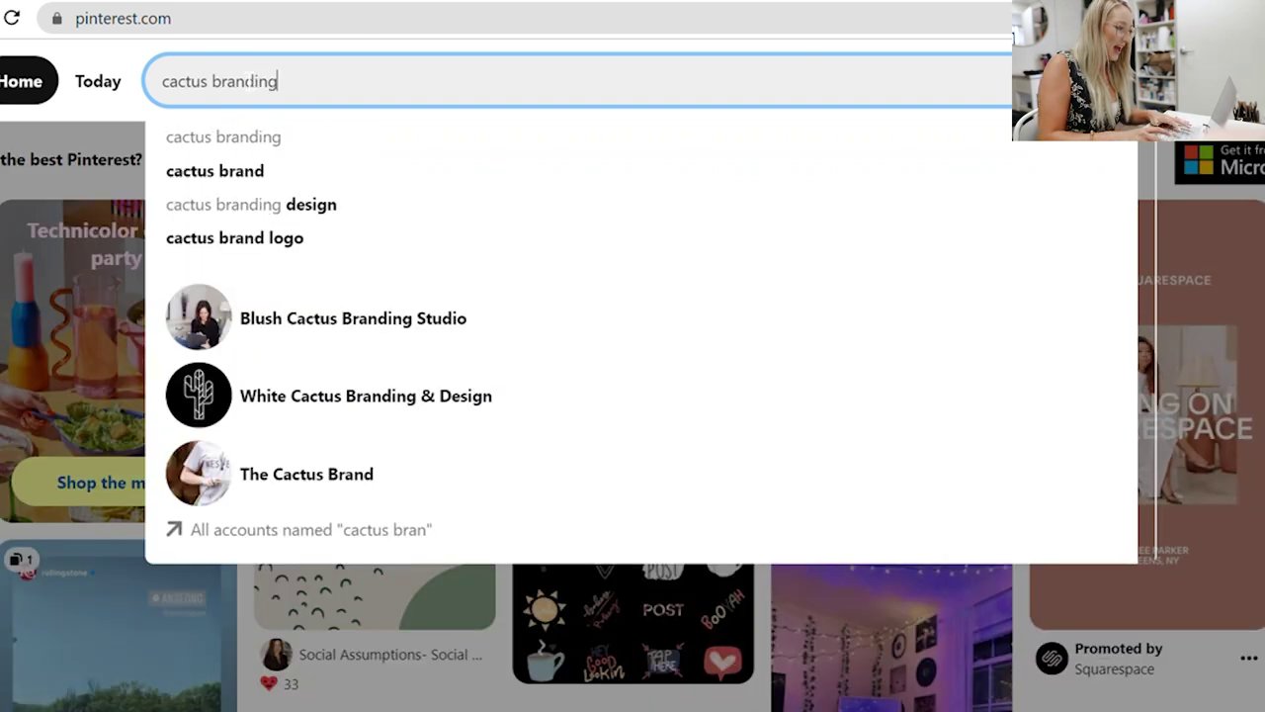
key(Return)
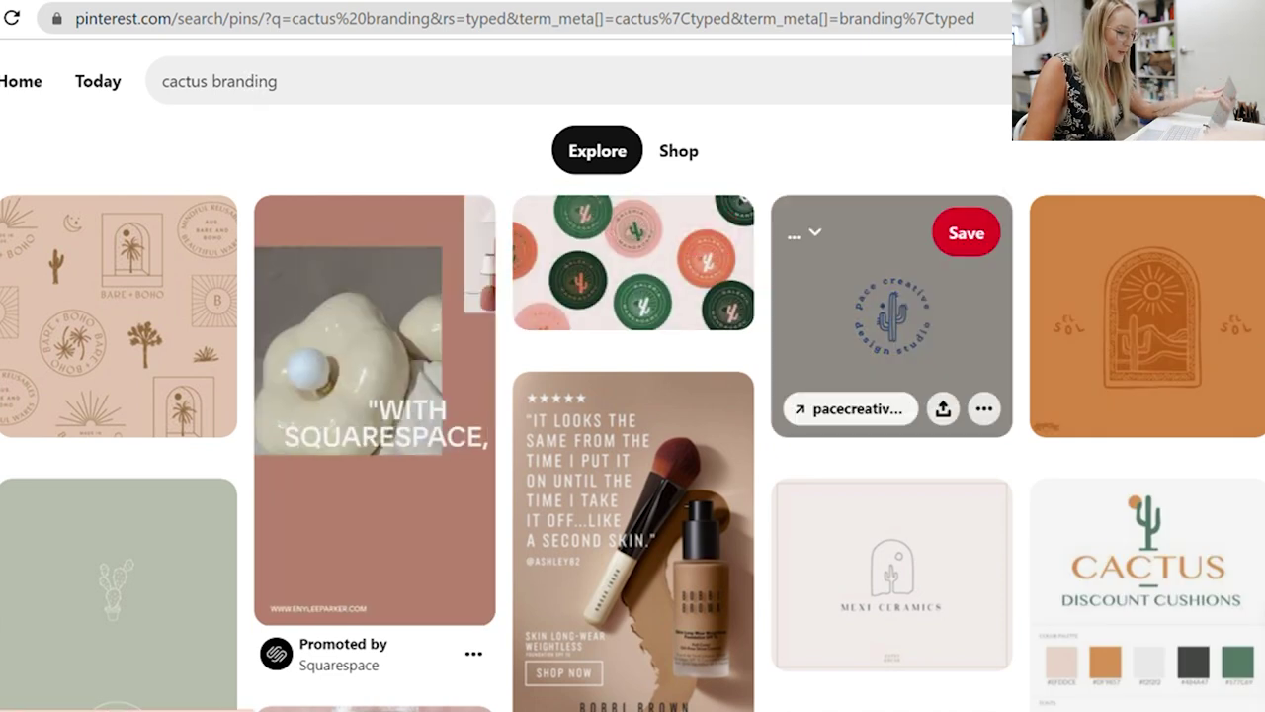
- Browse the cactus branding results and open the Electric Valley desert logo pin
scroll(946, 286, down, 5)
scroll(971, 315, down, 9)
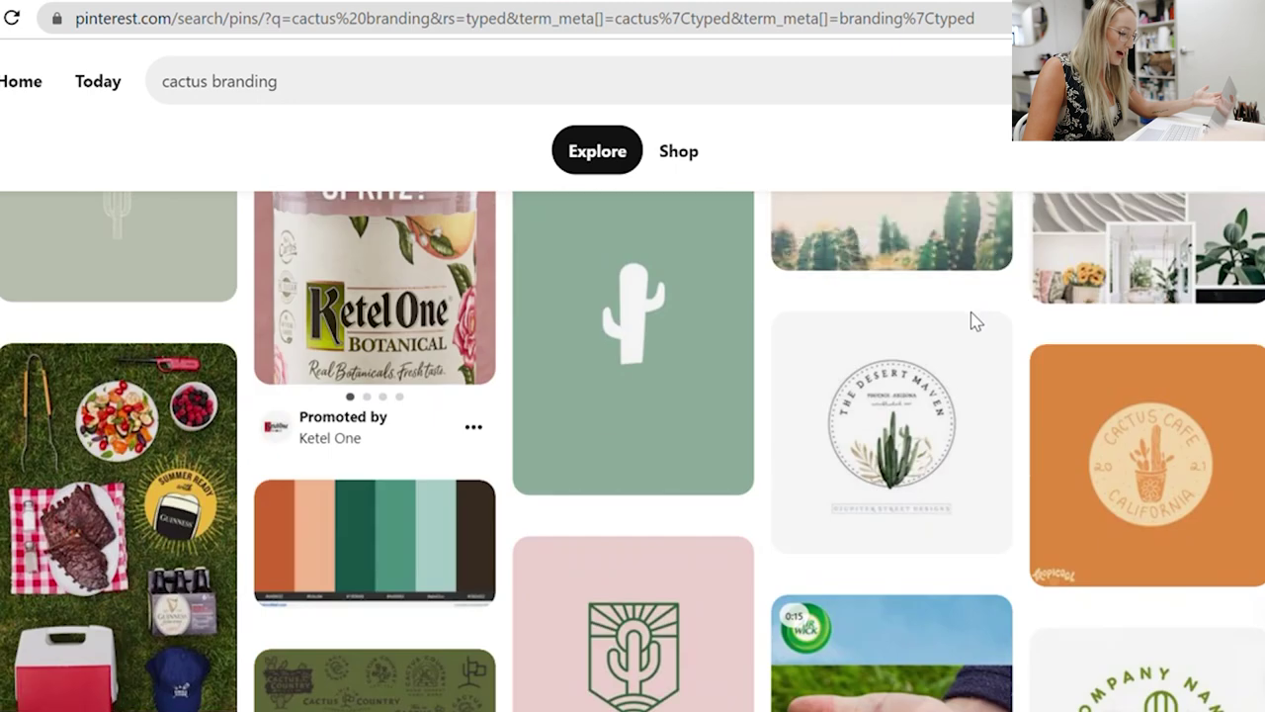
scroll(971, 324, down, 4)
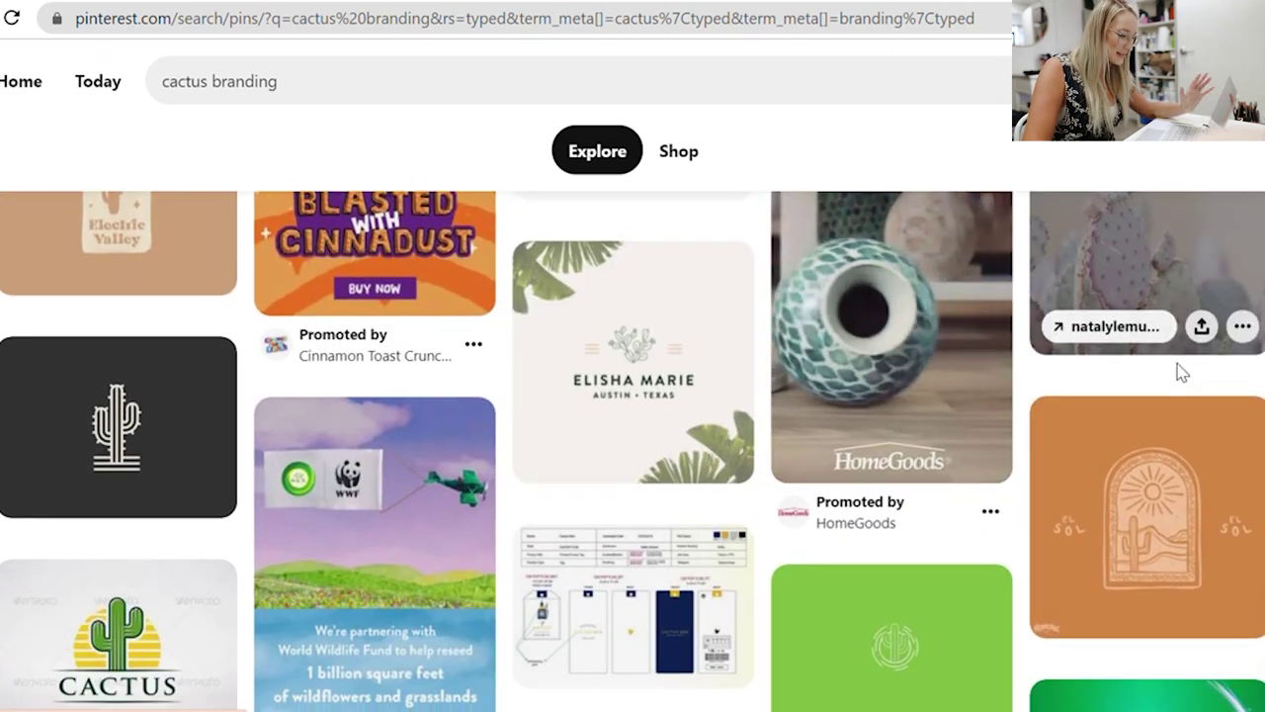
scroll(1147, 360, down, 9)
scroll(1170, 368, down, 6)
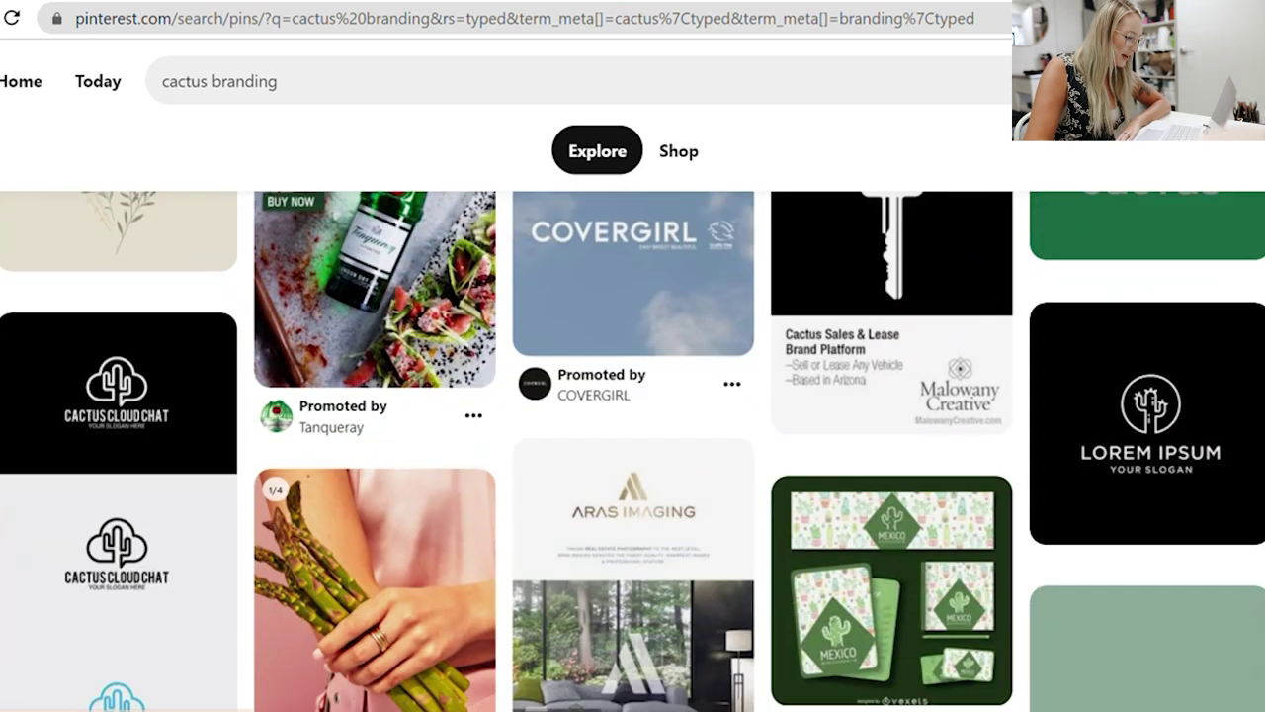
scroll(1166, 351, down, 5)
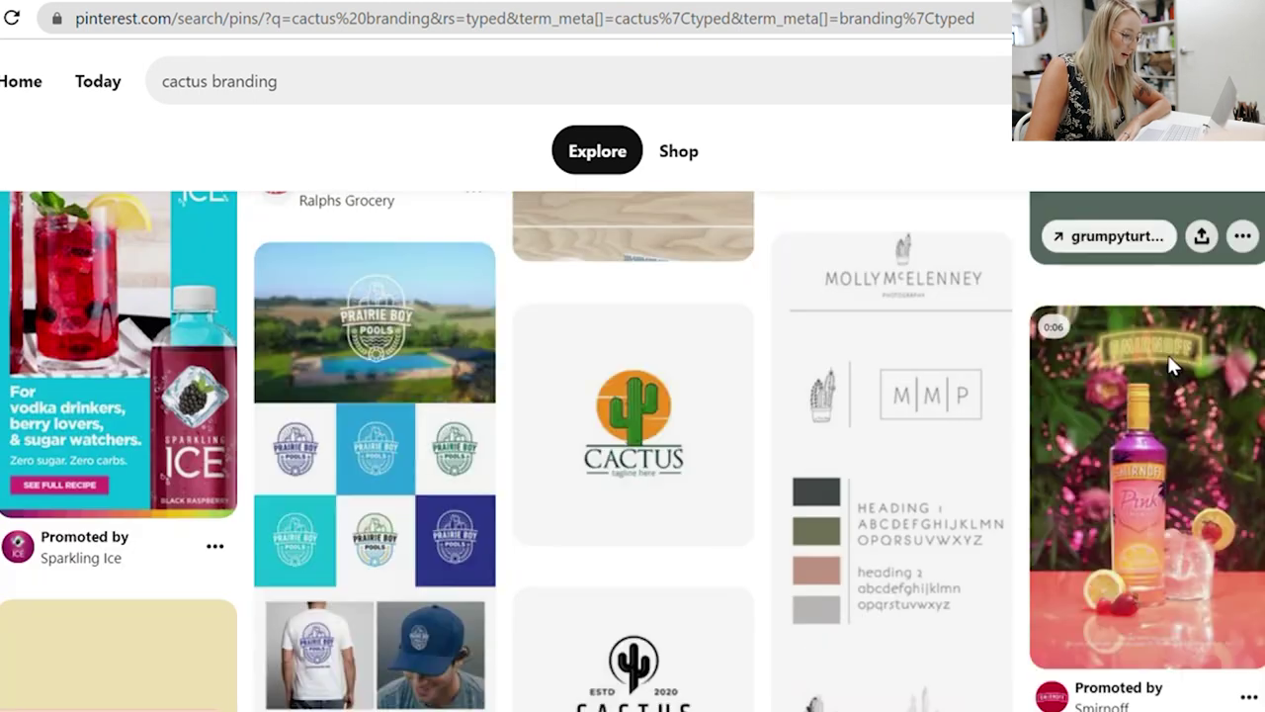
scroll(1154, 346, down, 2)
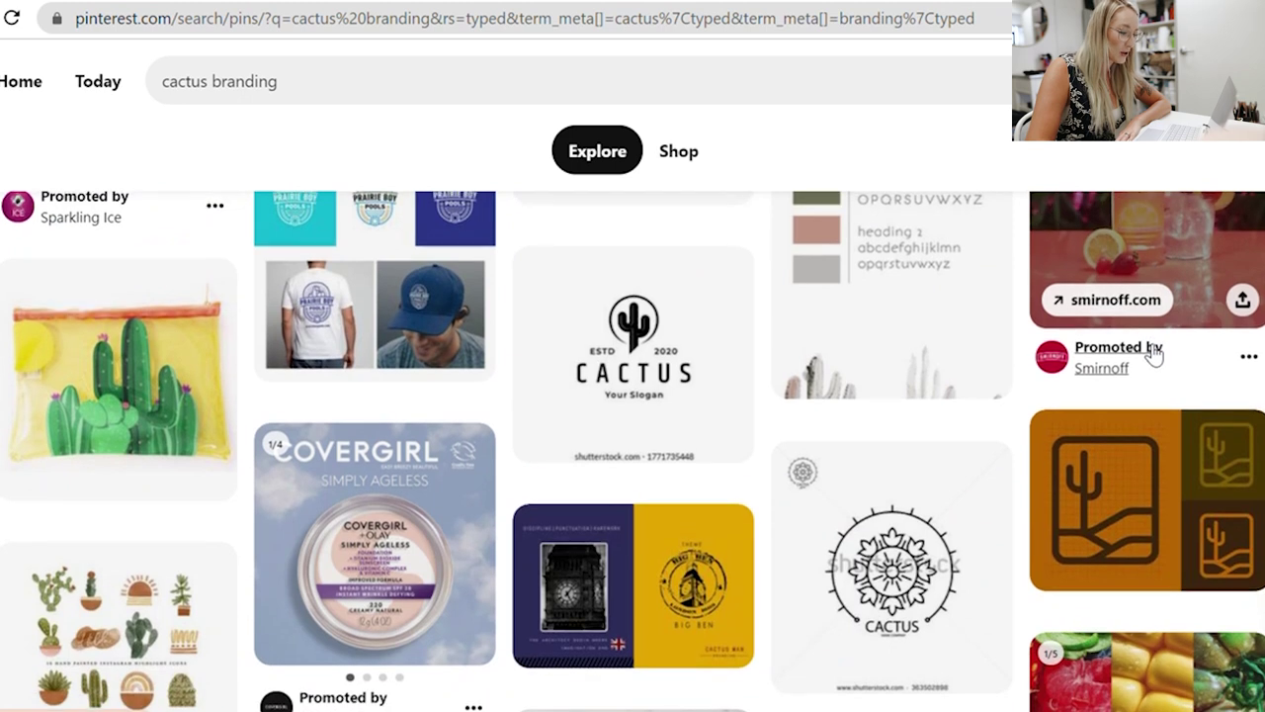
scroll(1152, 353, up, 3)
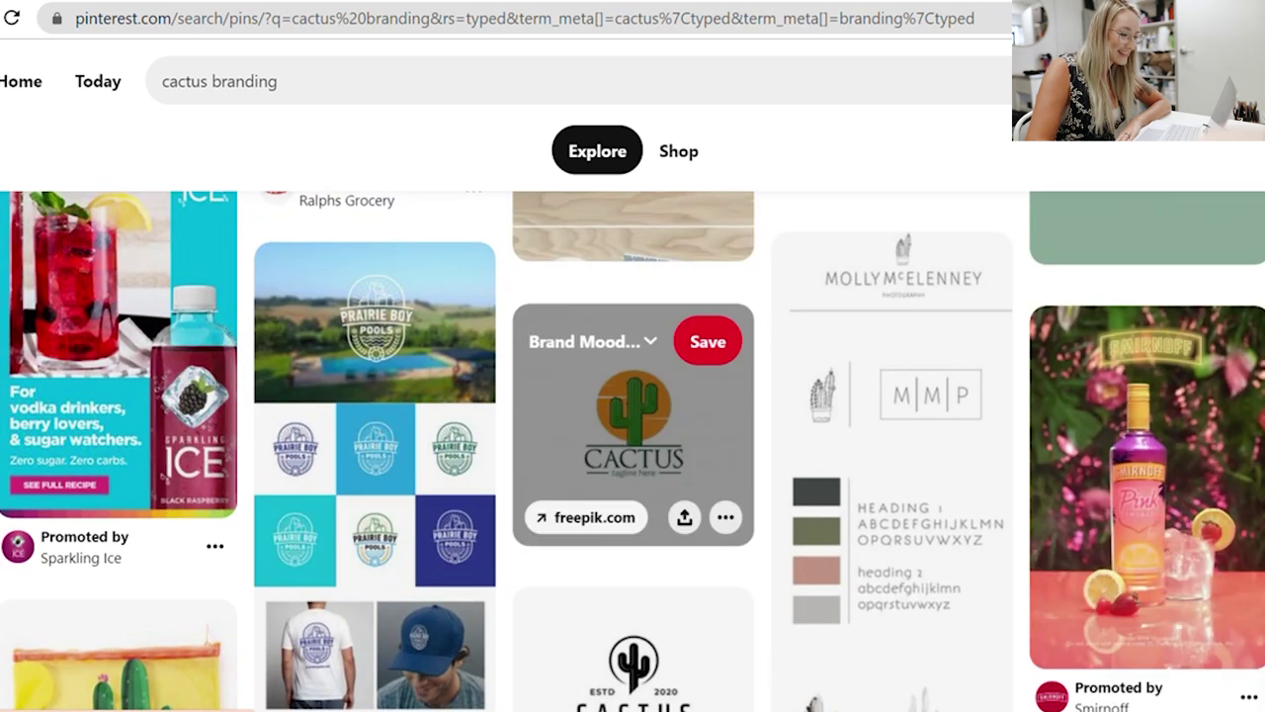
scroll(915, 446, down, 3)
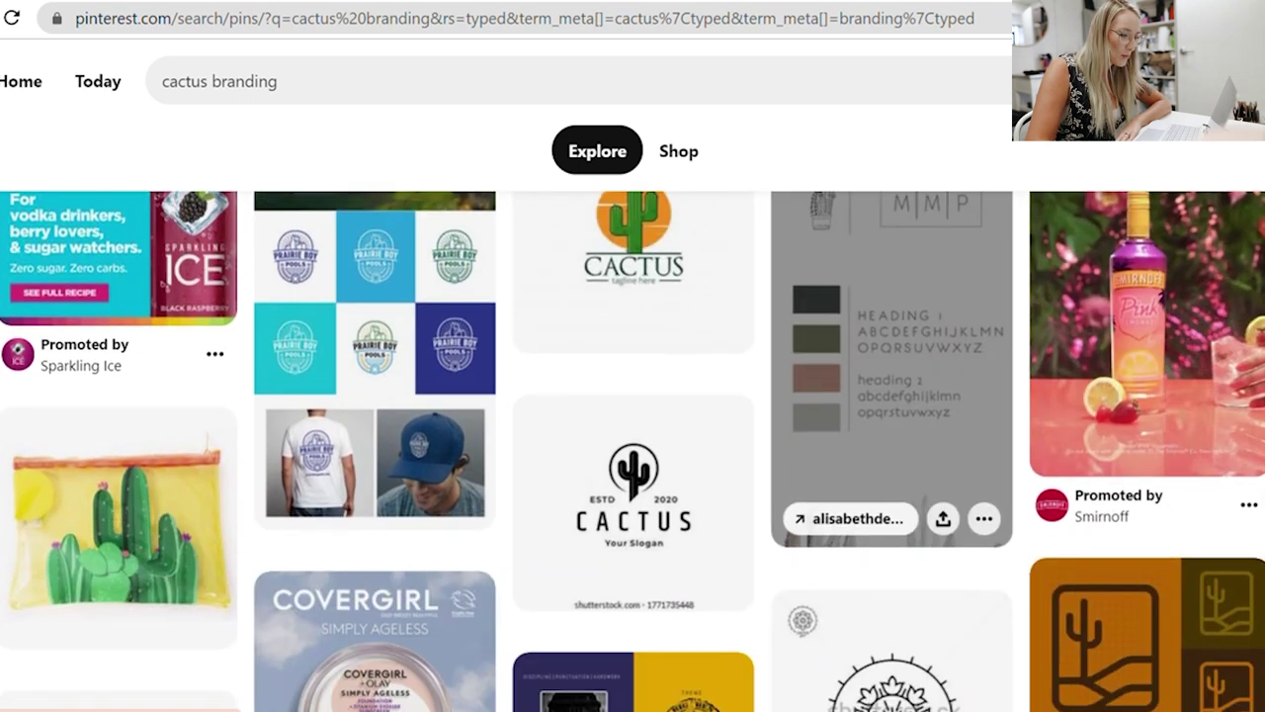
scroll(915, 446, down, 2)
scroll(904, 486, up, 4)
scroll(903, 485, up, 10)
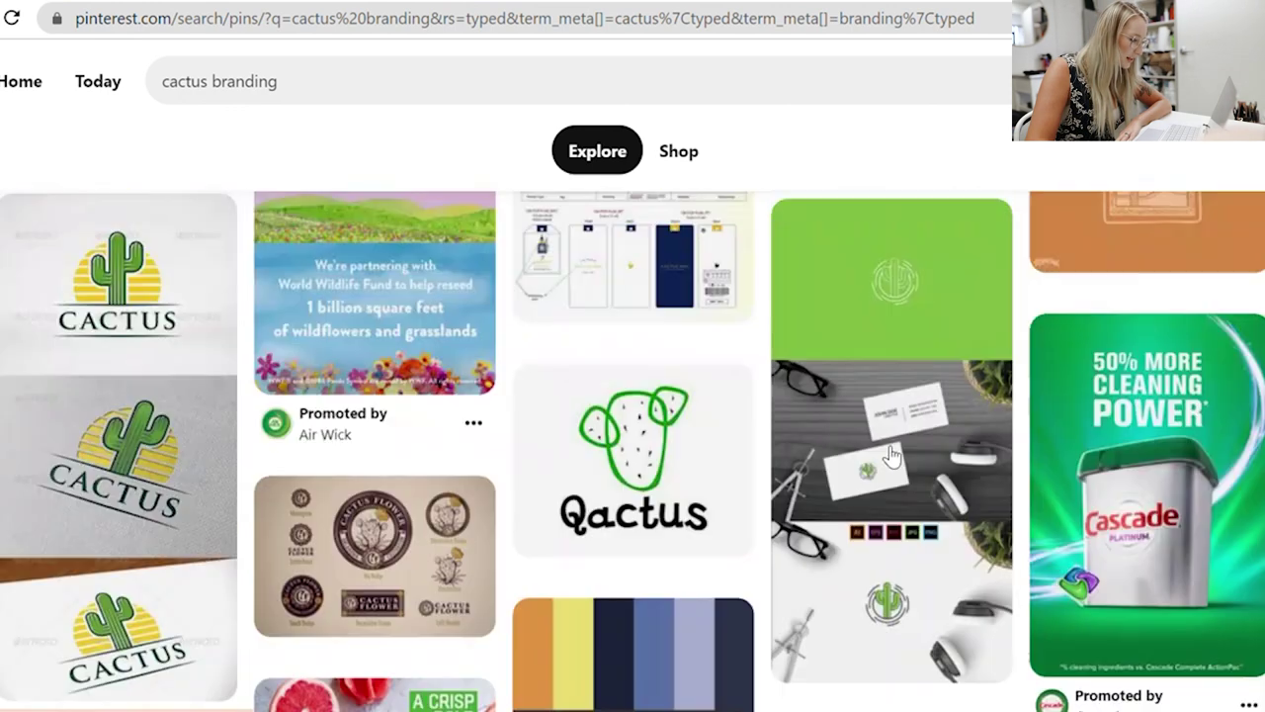
scroll(889, 452, up, 7)
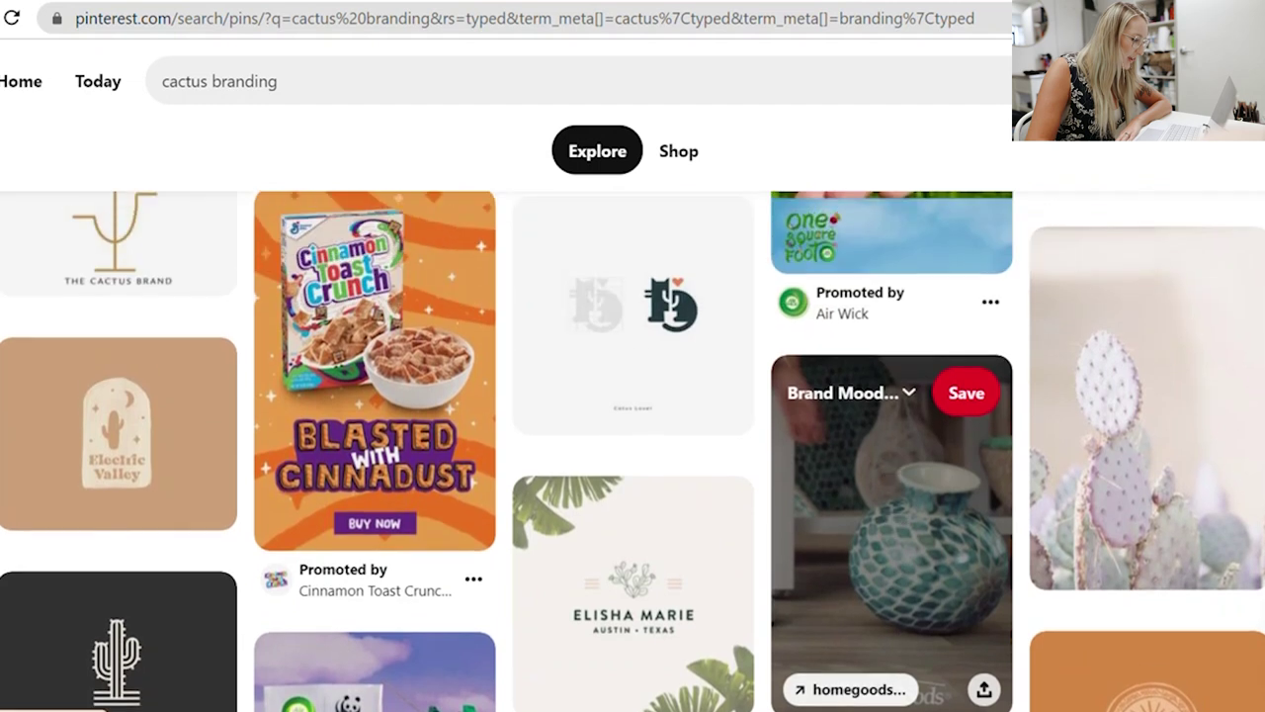
click(114, 415)
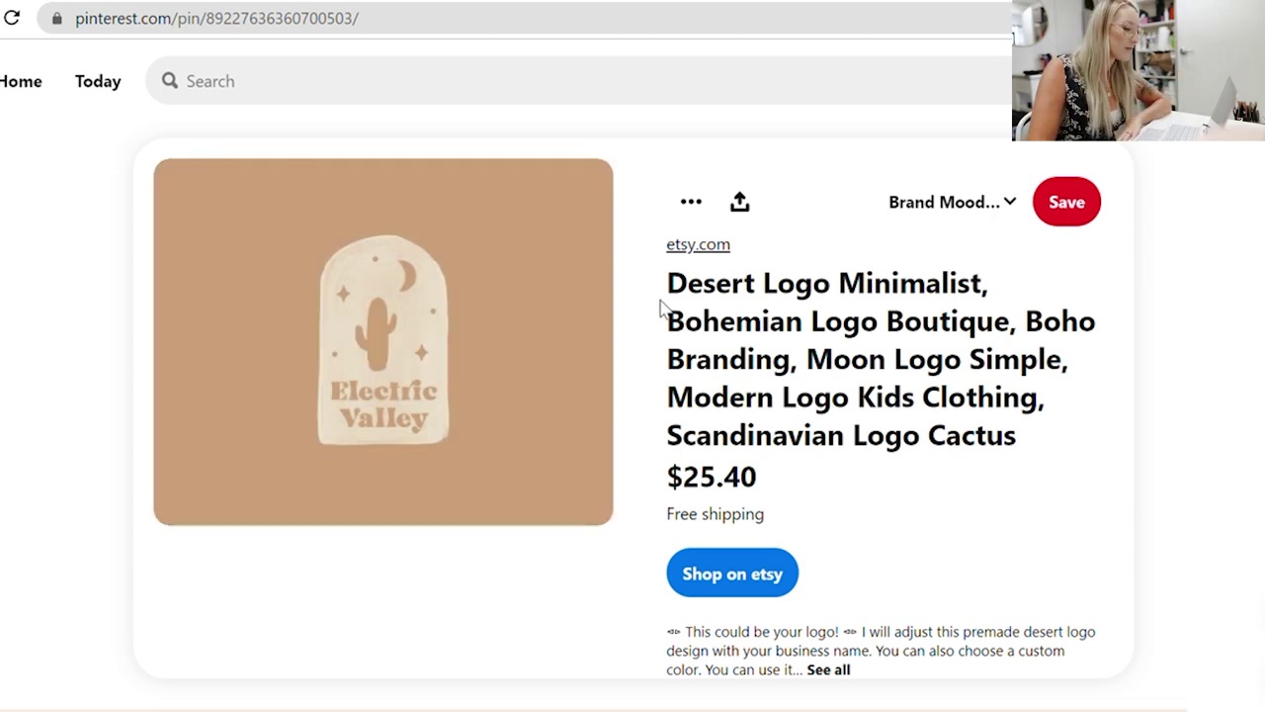
scroll(660, 309, down, 5)
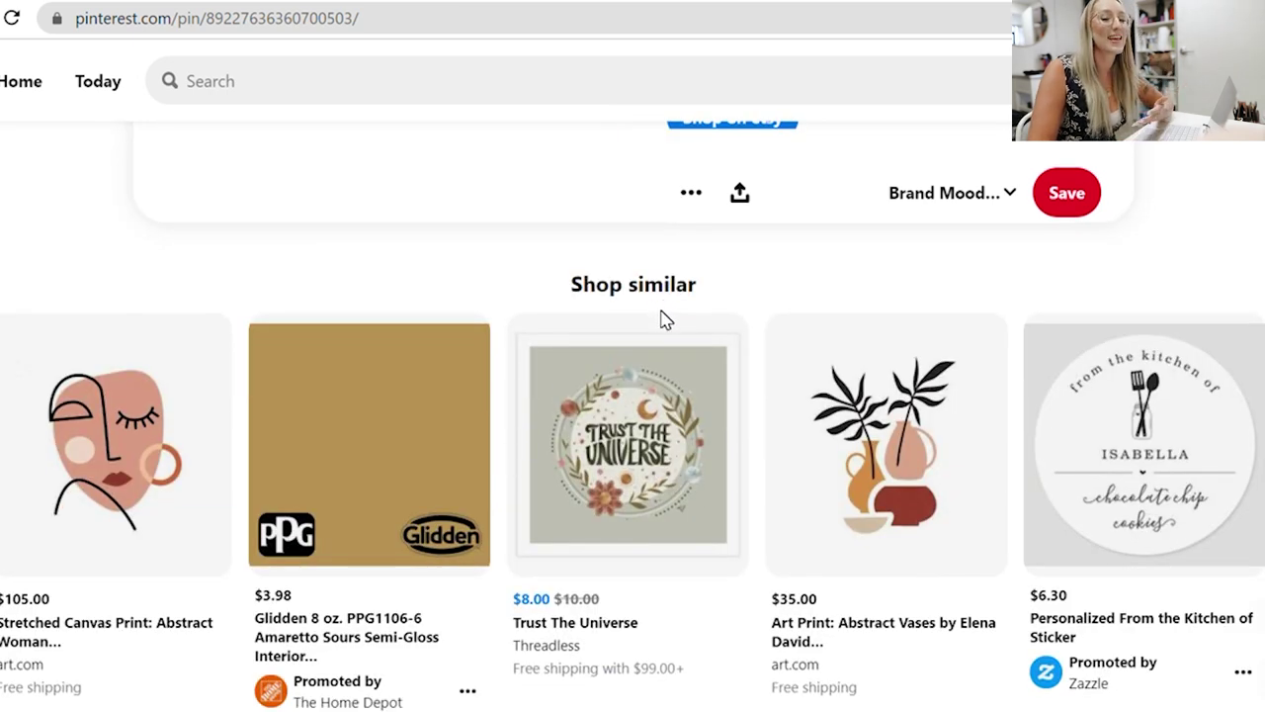
scroll(714, 339, down, 1)
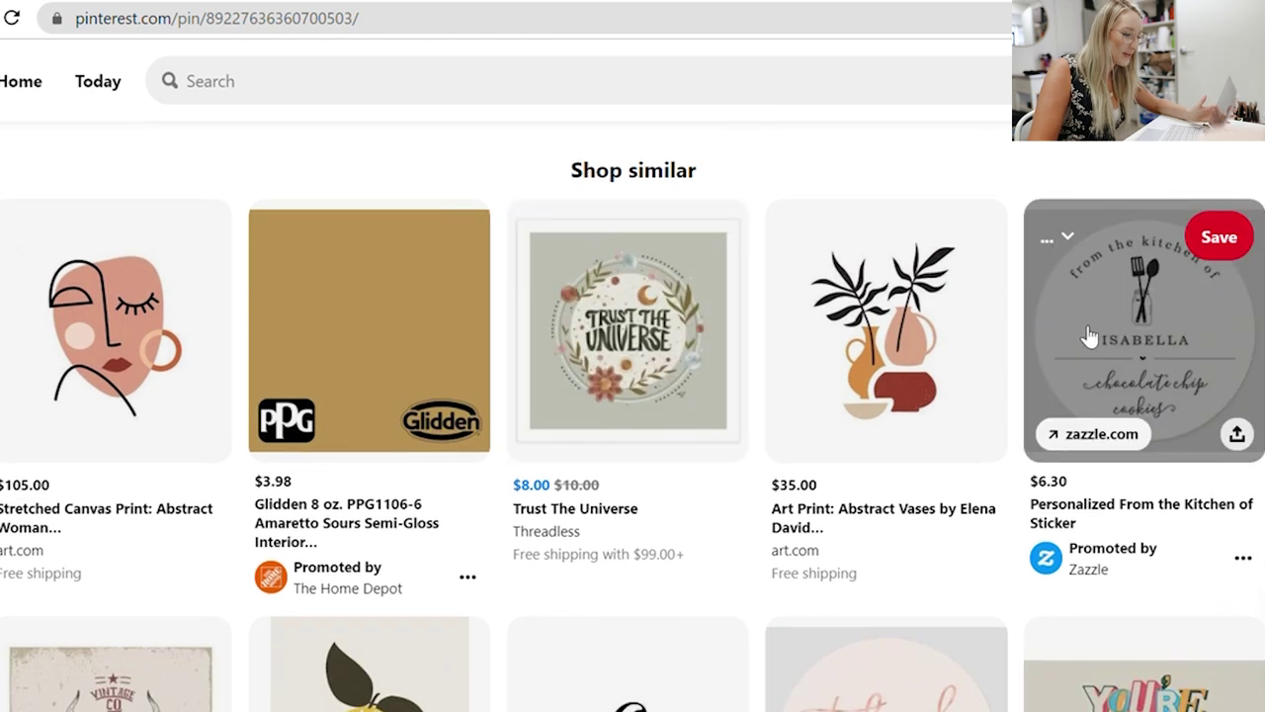
scroll(1075, 361, down, 4)
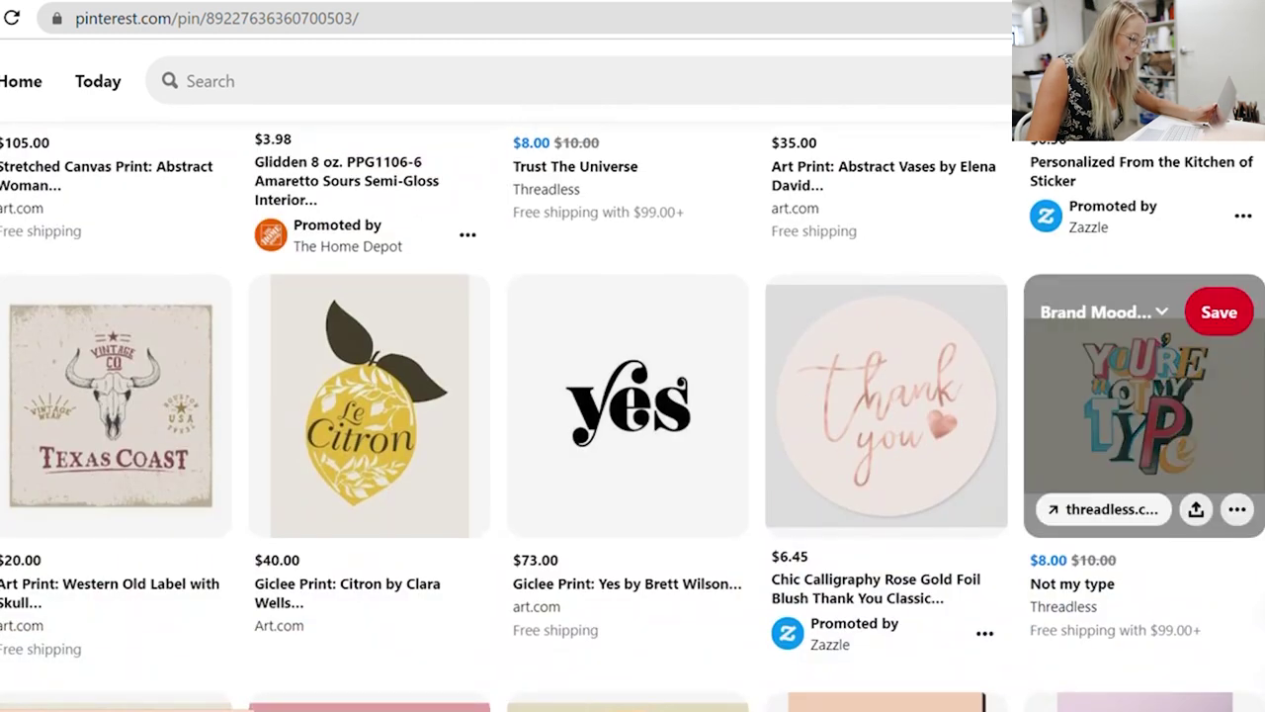
scroll(1136, 296, down, 5)
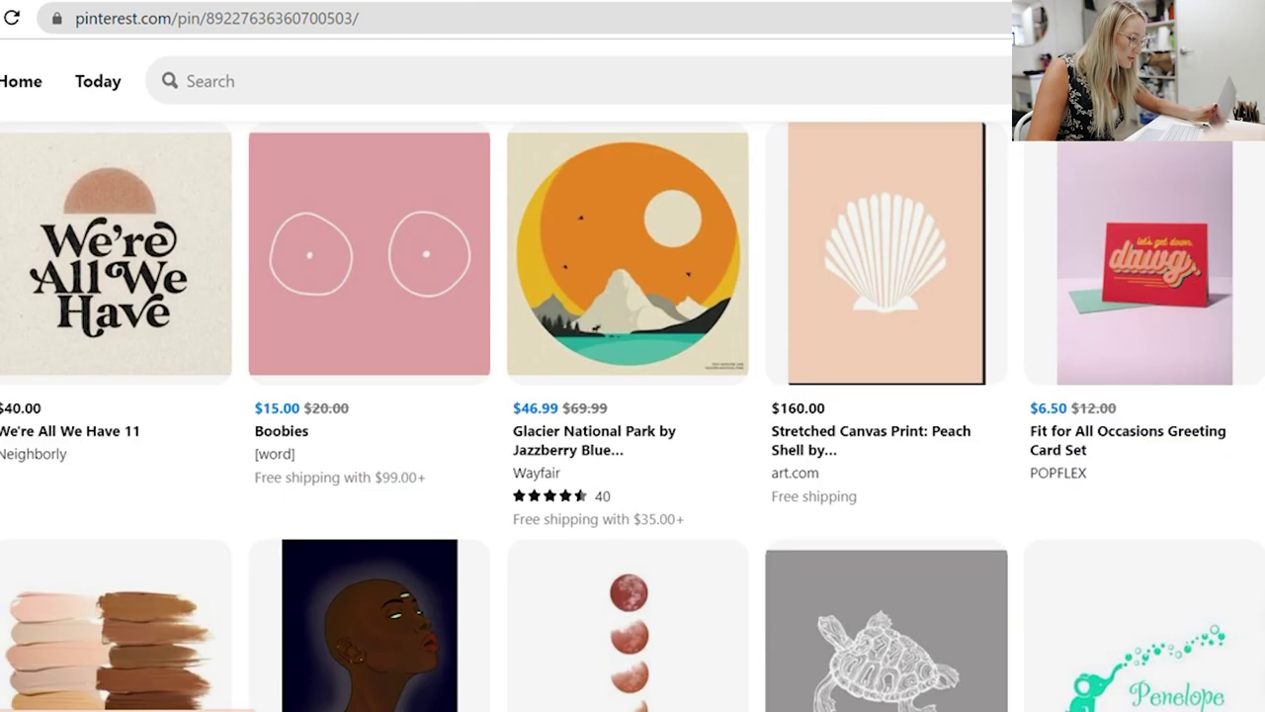
scroll(1073, 359, down, 5)
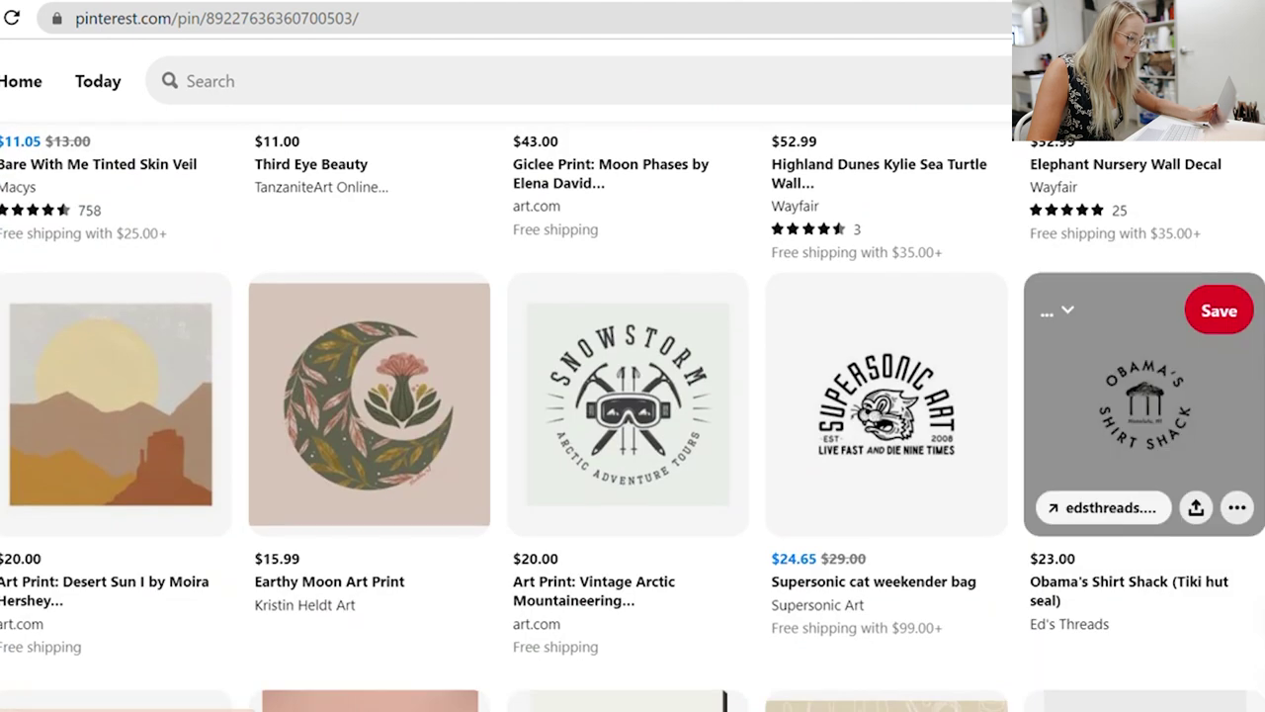
click(103, 407)
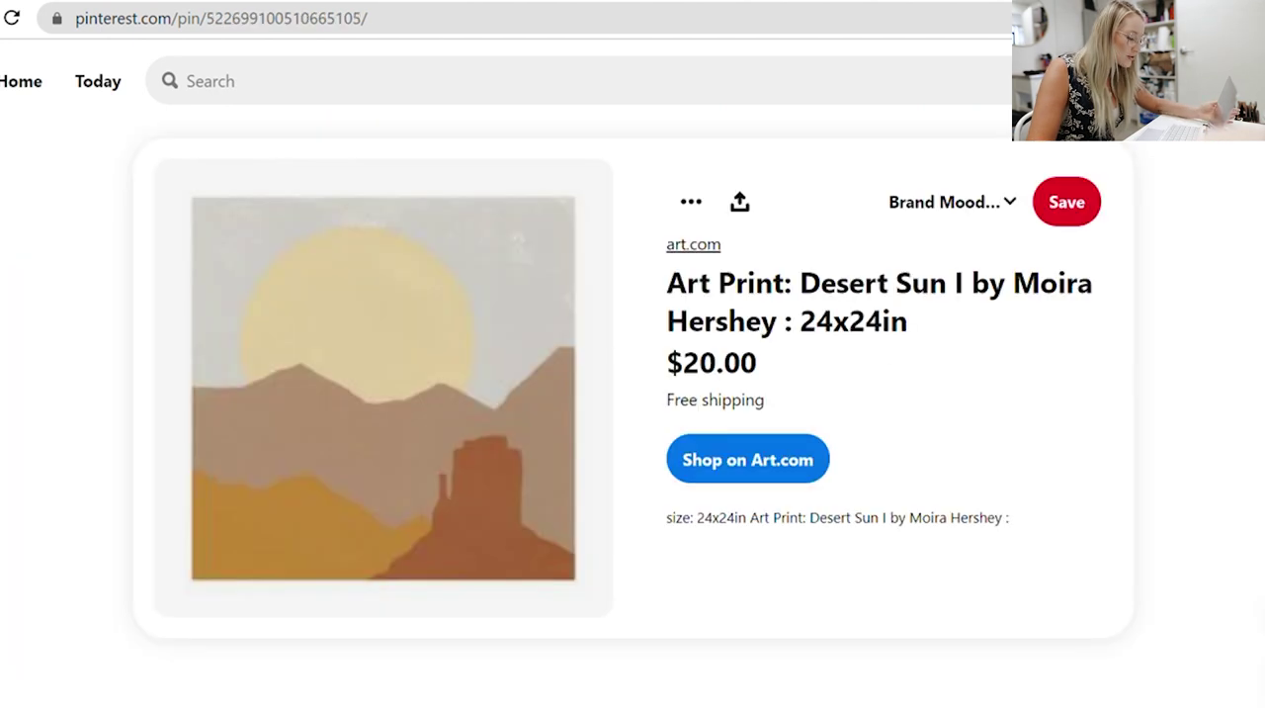
scroll(504, 354, down, 5)
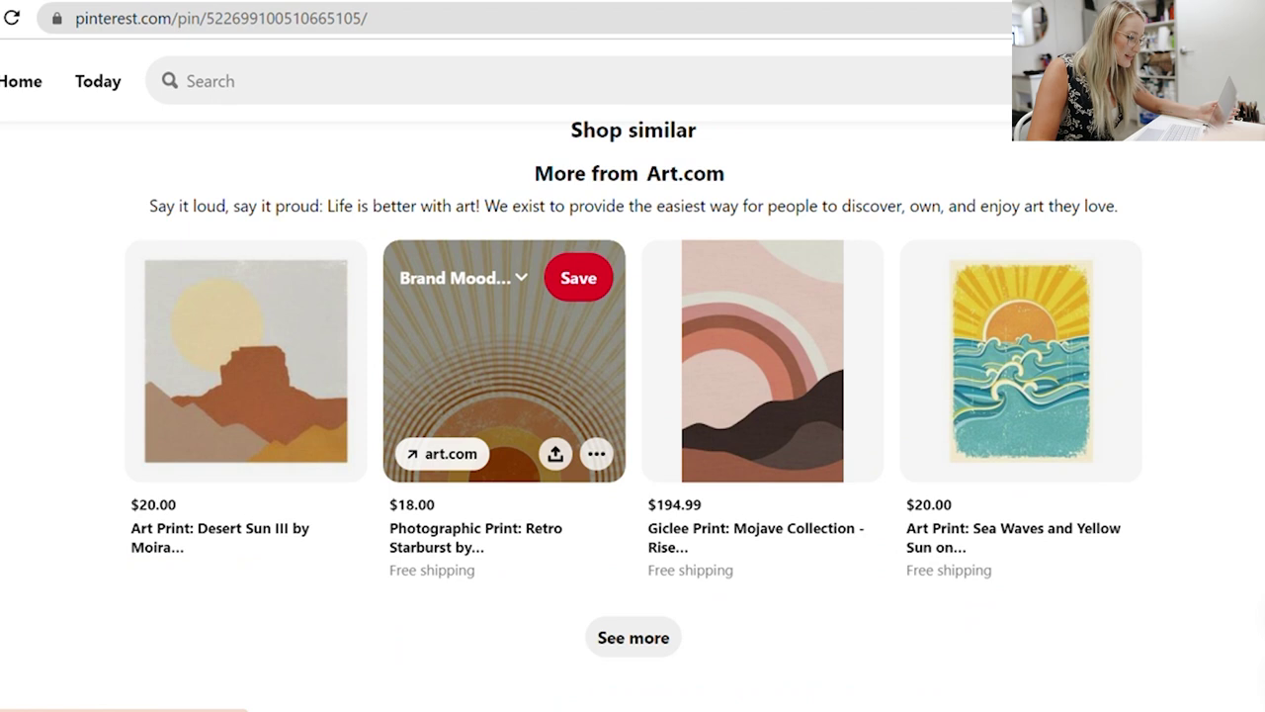
scroll(508, 356, down, 5)
scroll(508, 356, up, 1)
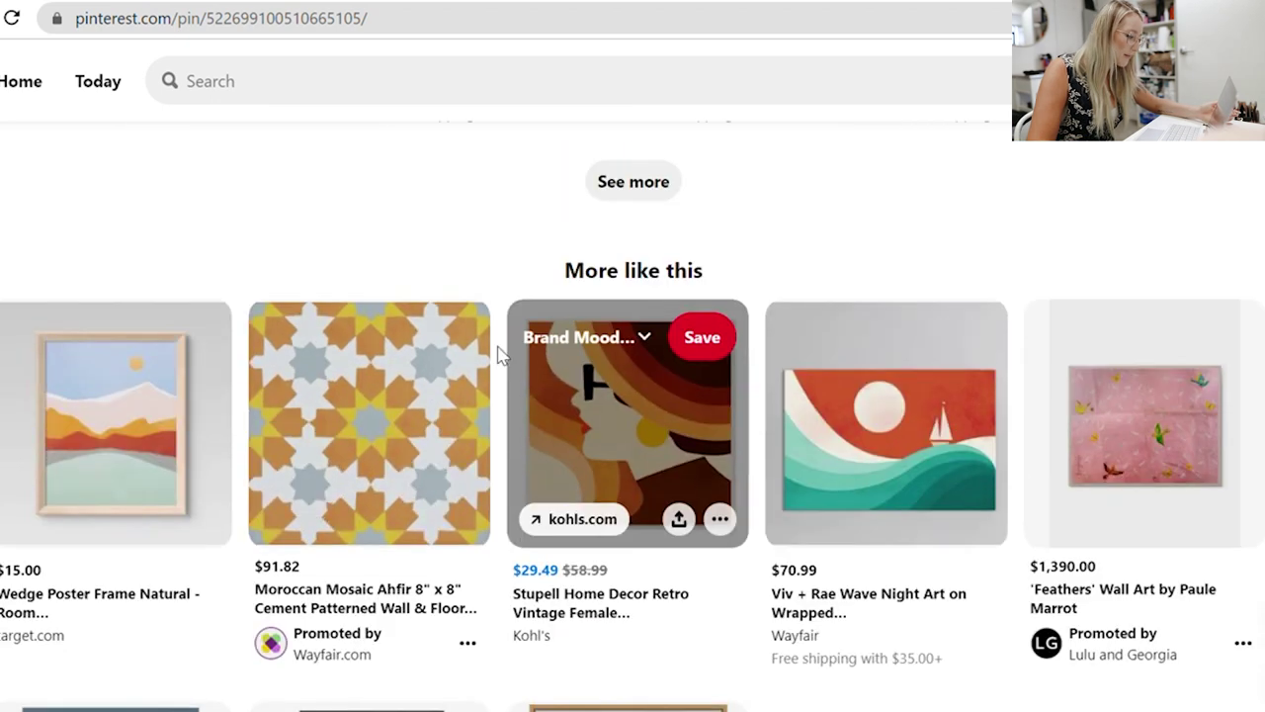
scroll(488, 367, down, 10)
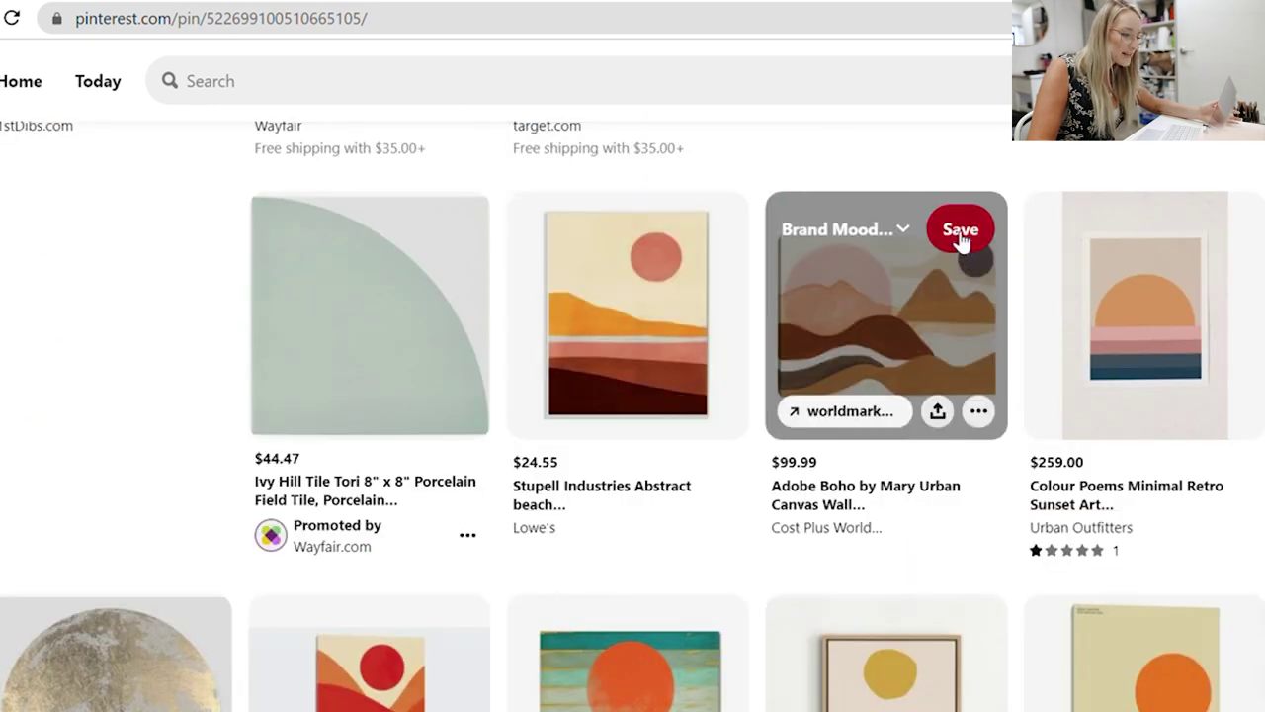
click(894, 232)
click(552, 388)
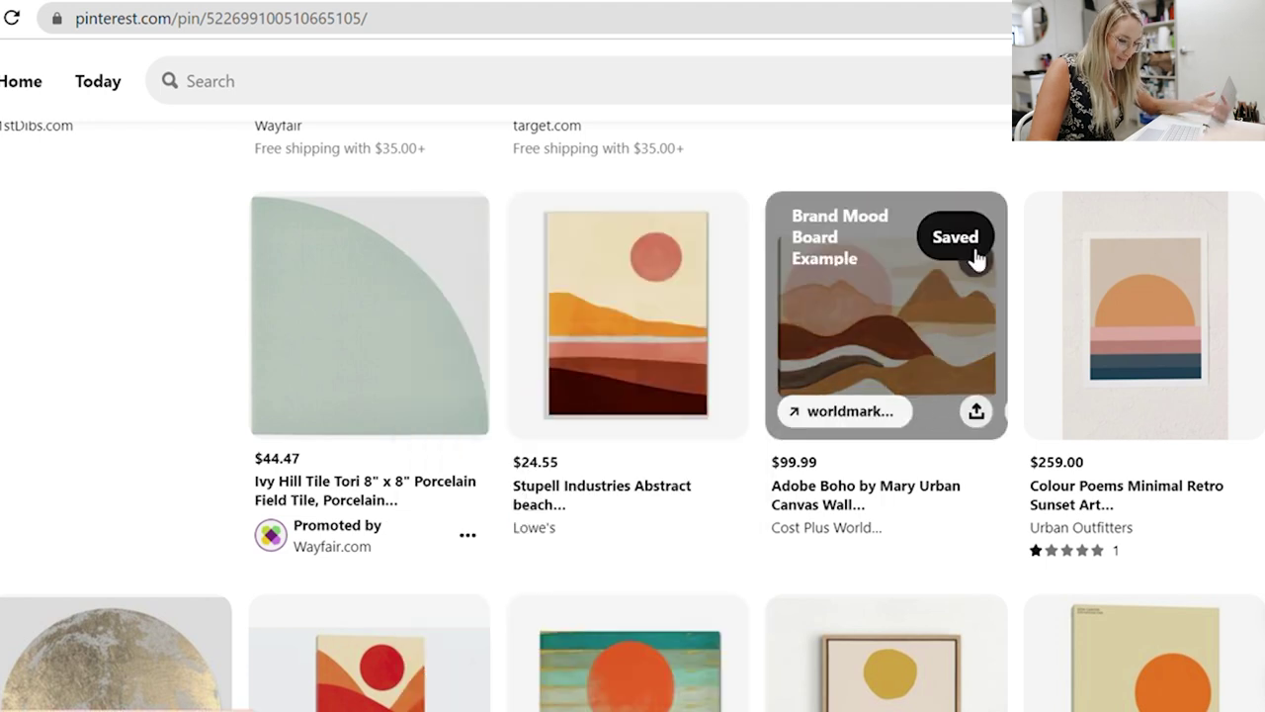
scroll(1006, 266, down, 2)
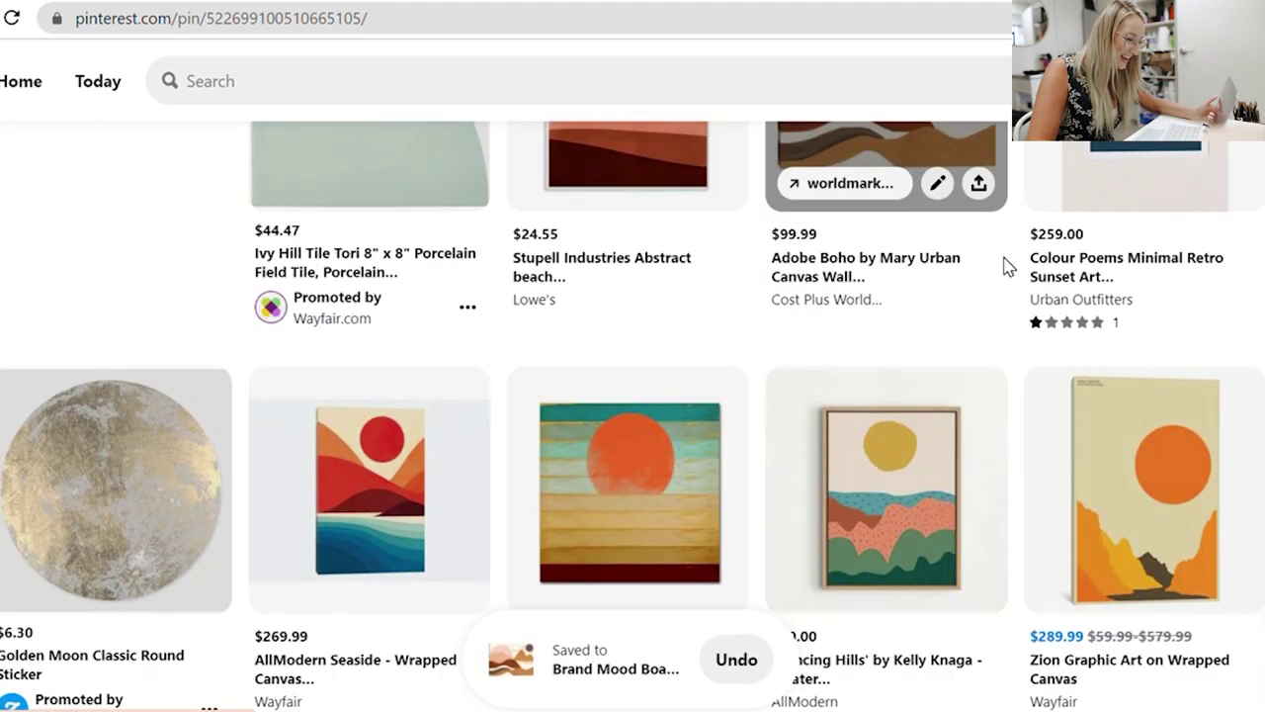
scroll(1008, 274, down, 8)
scroll(988, 287, down, 8)
scroll(941, 310, up, 2)
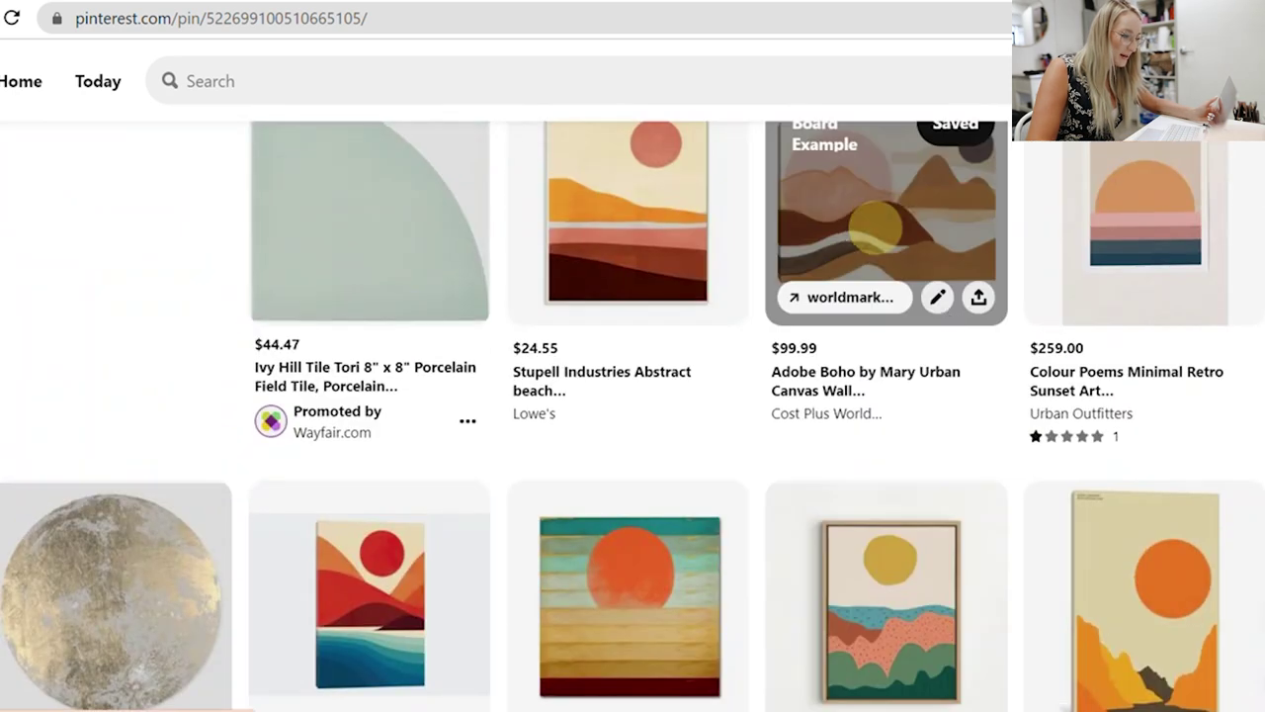
click(886, 222)
scroll(1067, 362, down, 2)
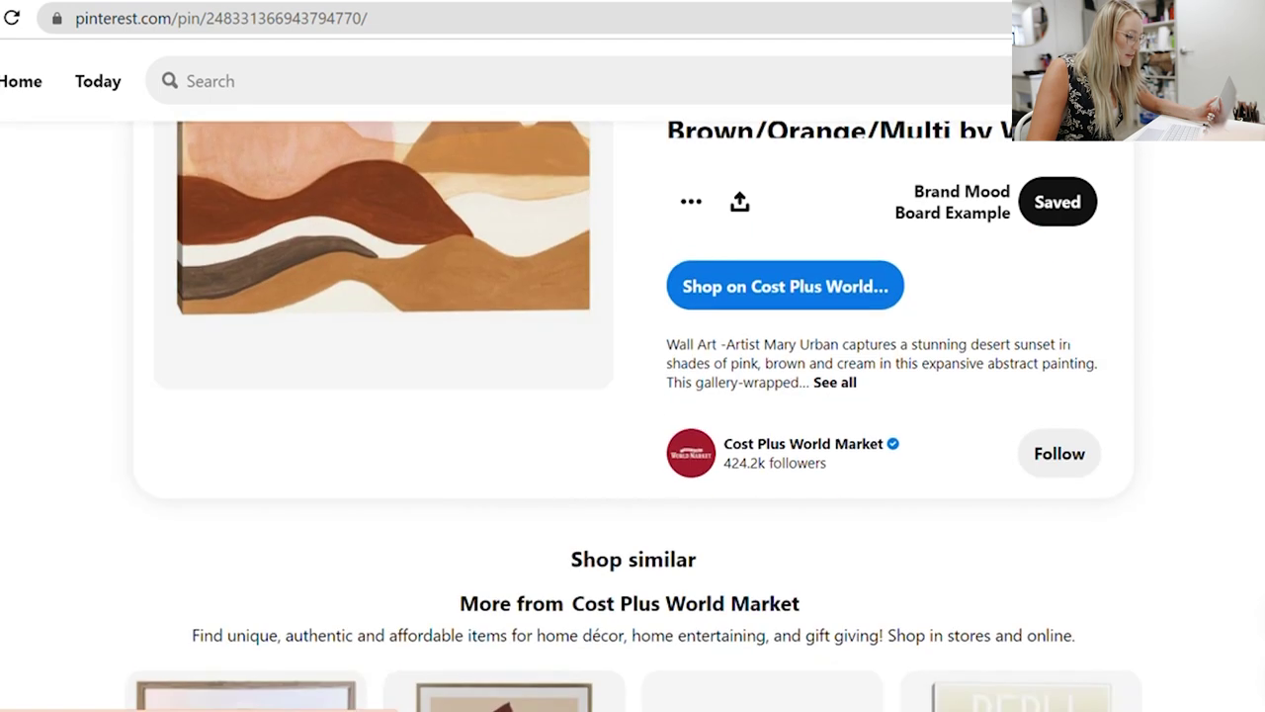
scroll(1136, 346, down, 10)
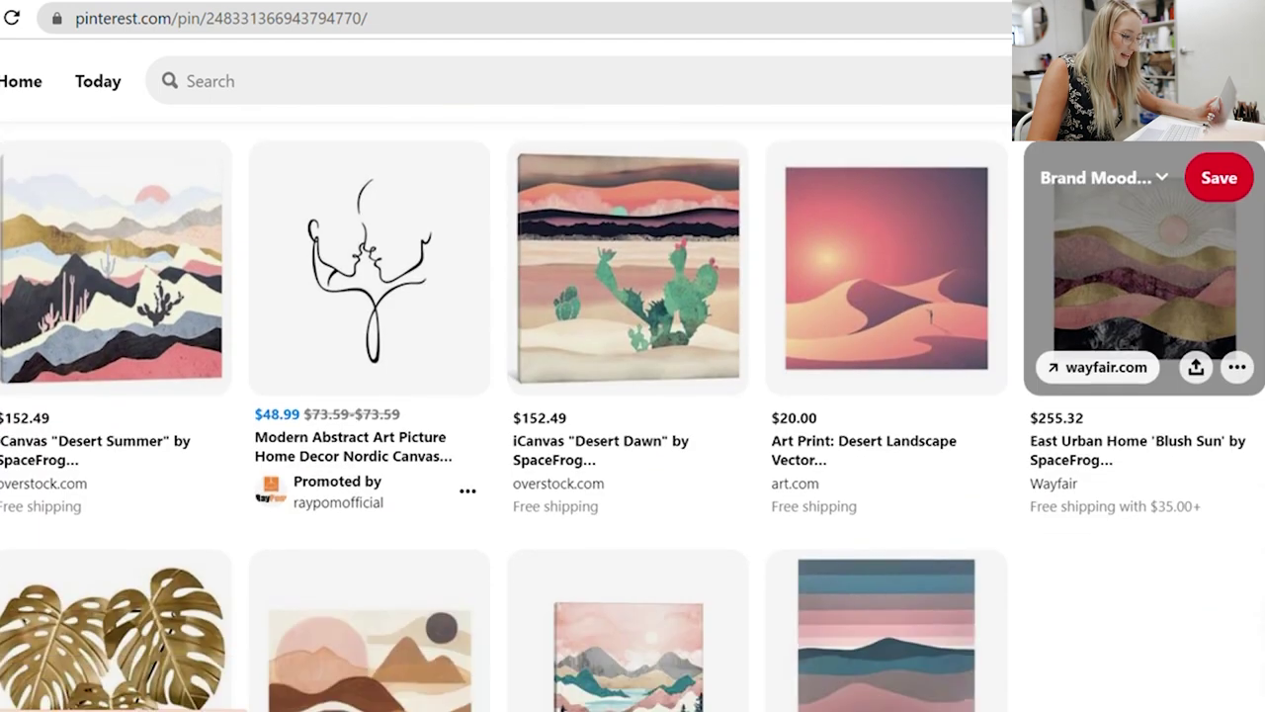
scroll(1136, 297, down, 10)
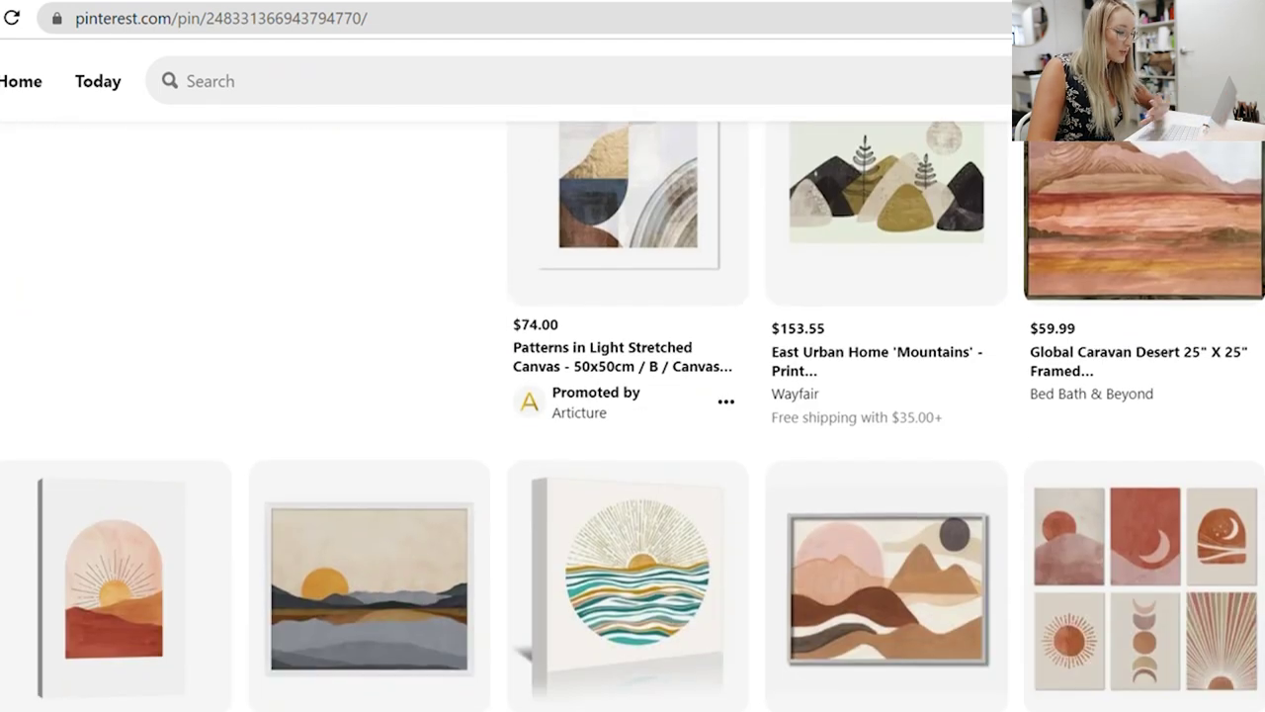
scroll(633, 415, down, 1)
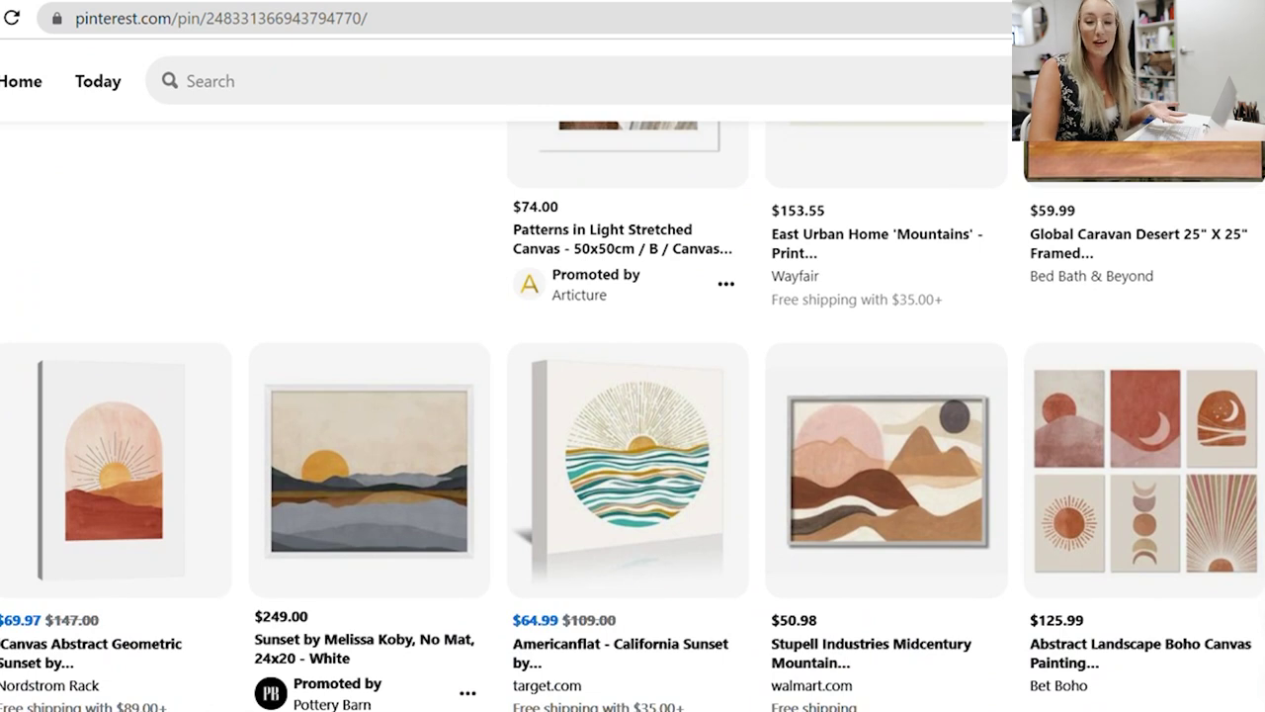
- Search for 'cactus aesthetic' using the suggestion and browse the cactus image results
click(397, 71)
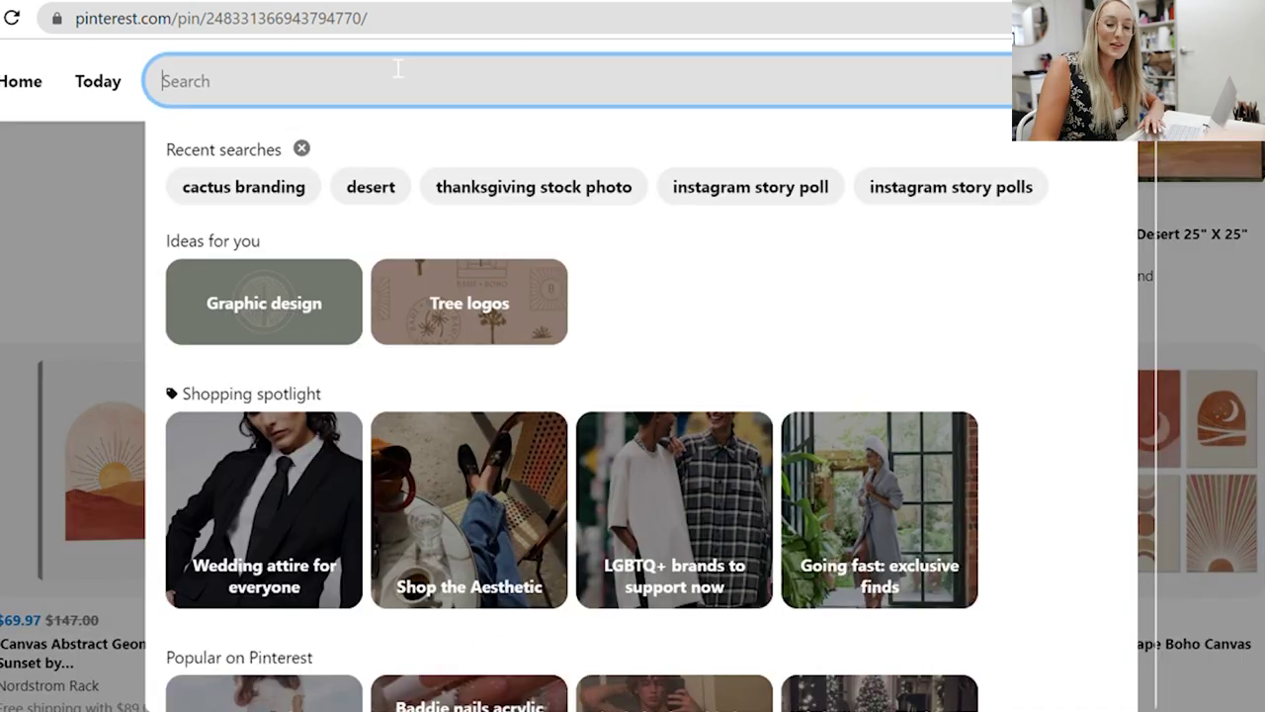
text(cactus)
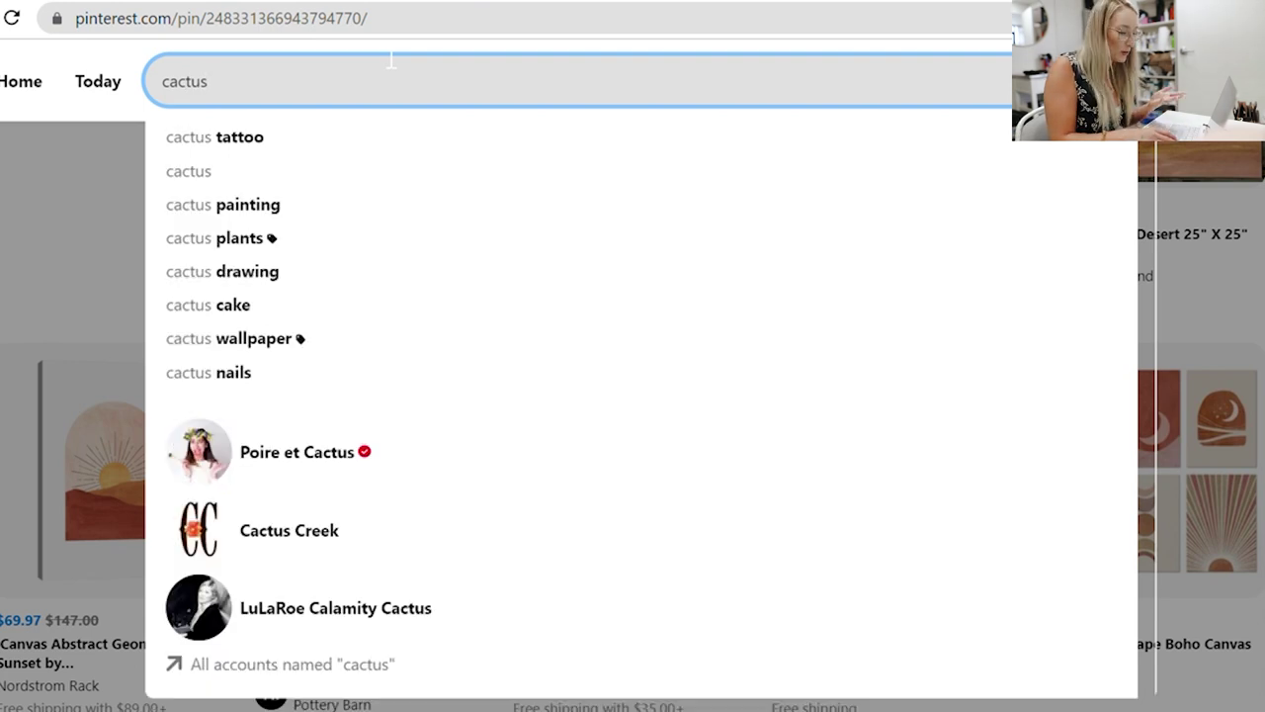
text( a)
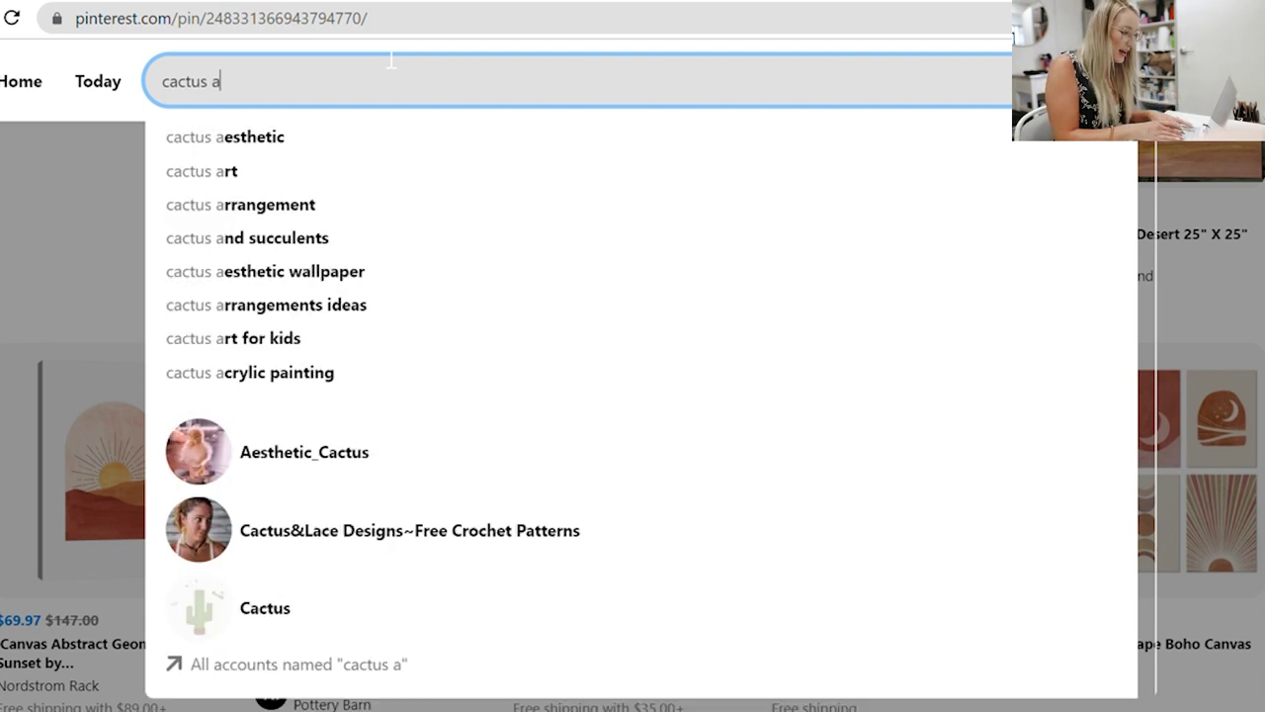
click(313, 136)
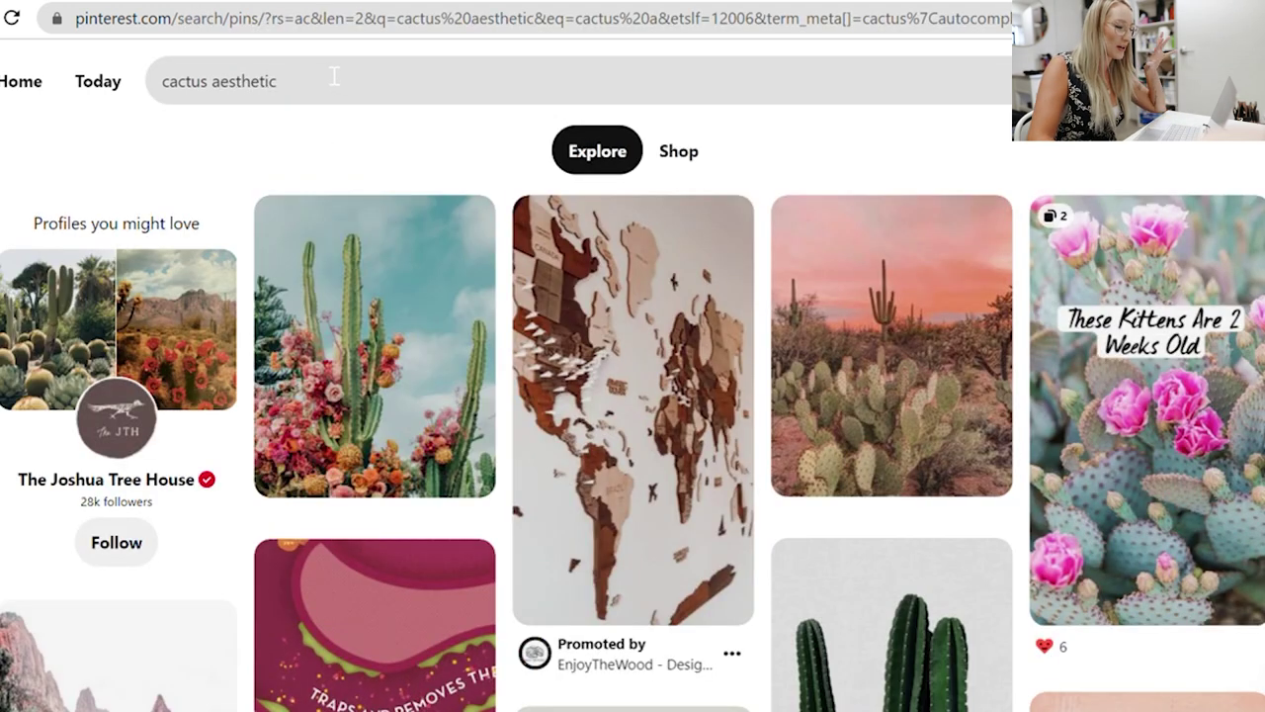
scroll(1166, 395, down, 5)
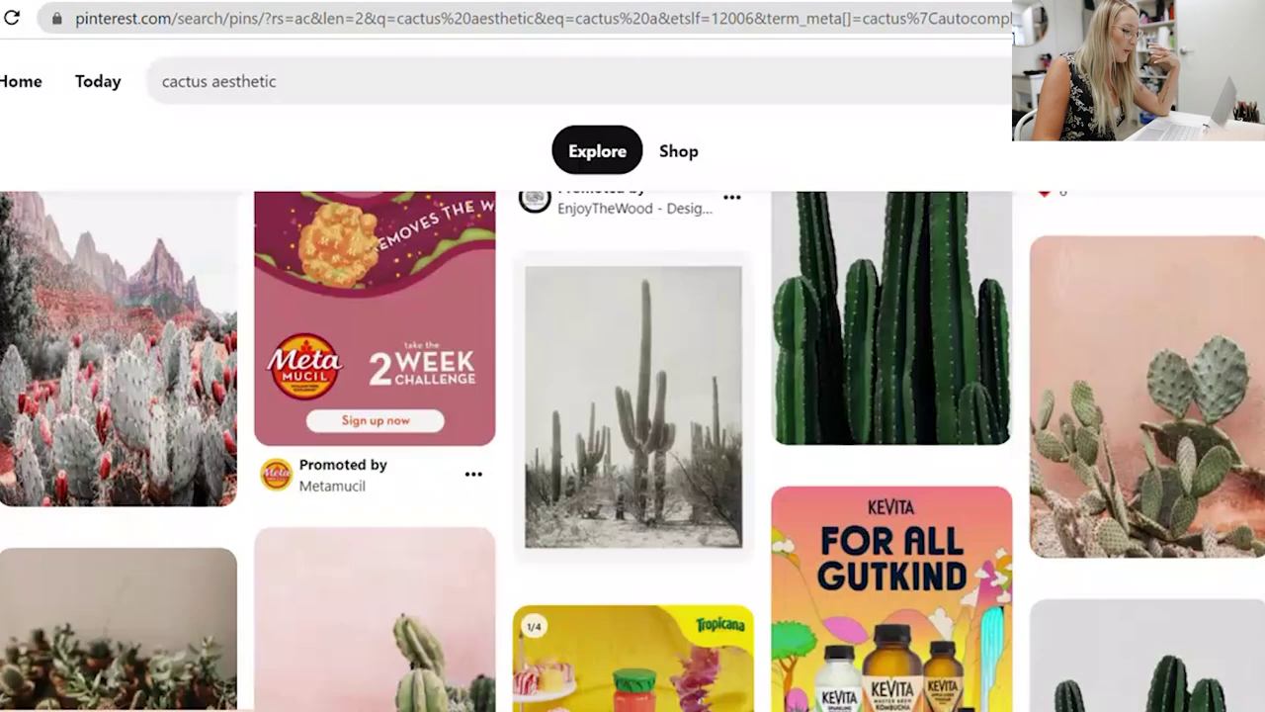
scroll(1147, 395, down, 2)
scroll(1146, 297, down, 4)
scroll(1146, 396, down, 6)
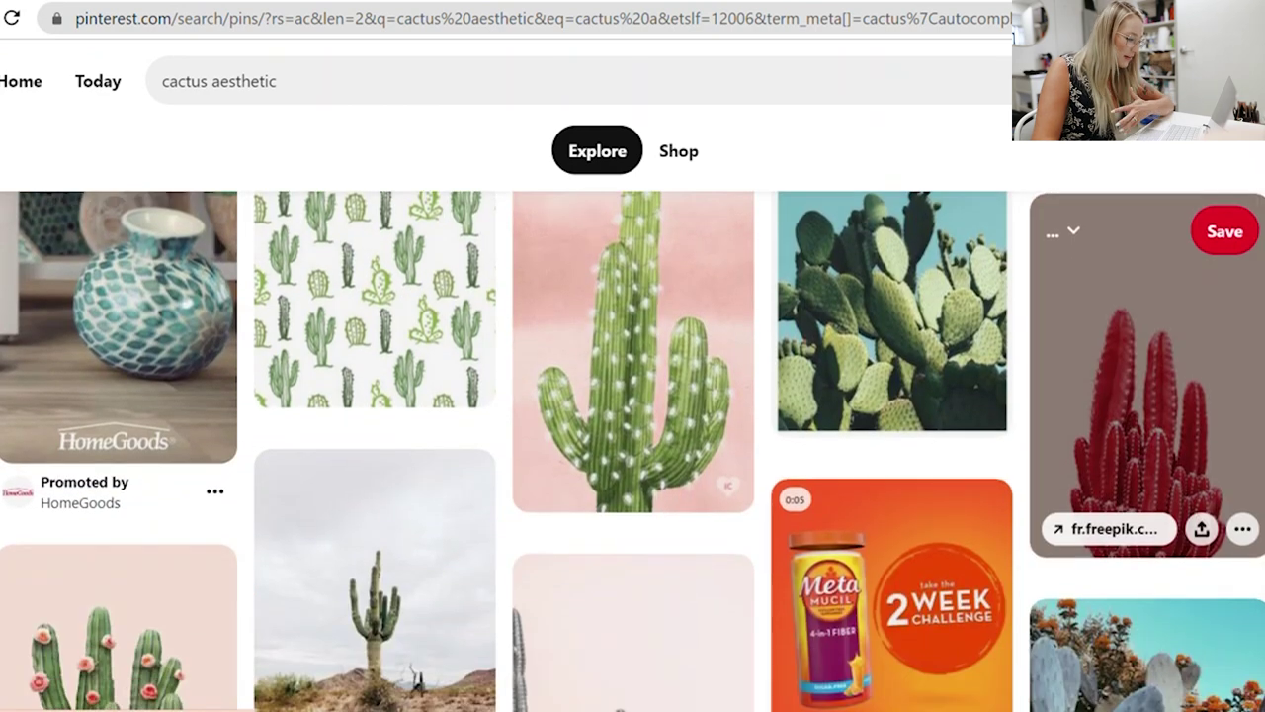
scroll(1146, 296, down, 10)
scroll(1146, 296, down, 6)
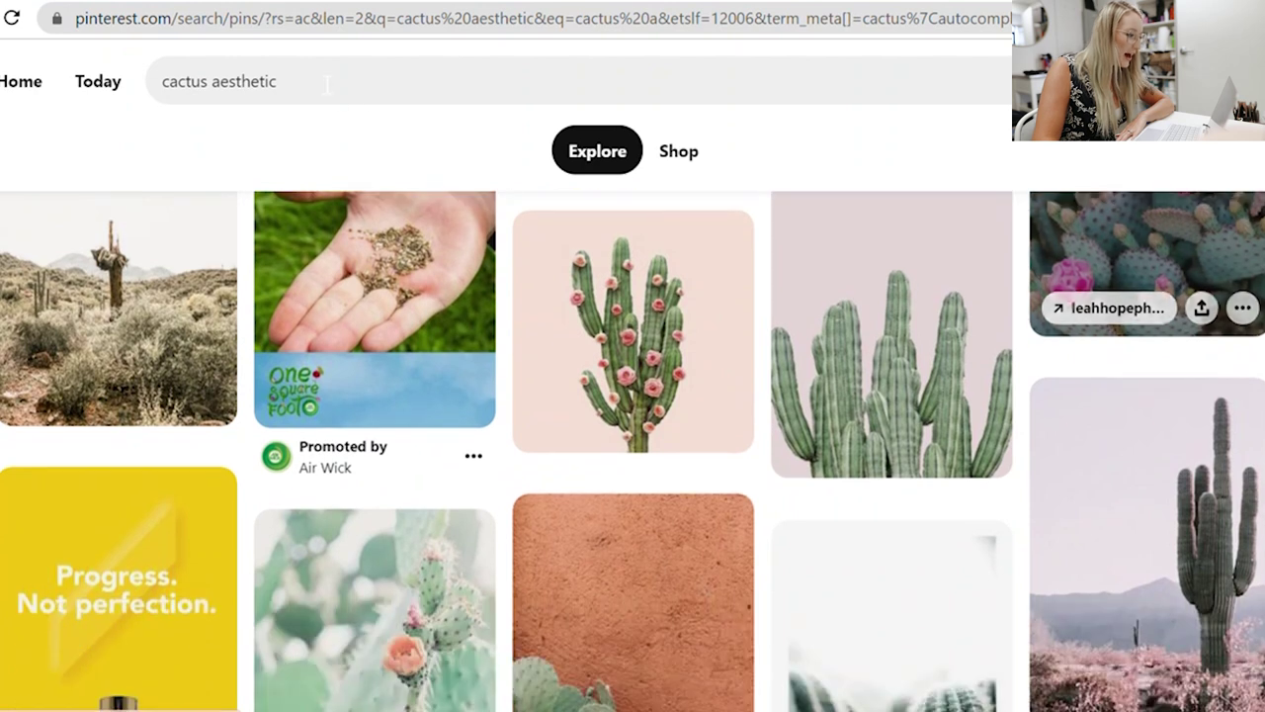
- Replace the search text with 'desert branding'
click(326, 83)
key(BackSpace)
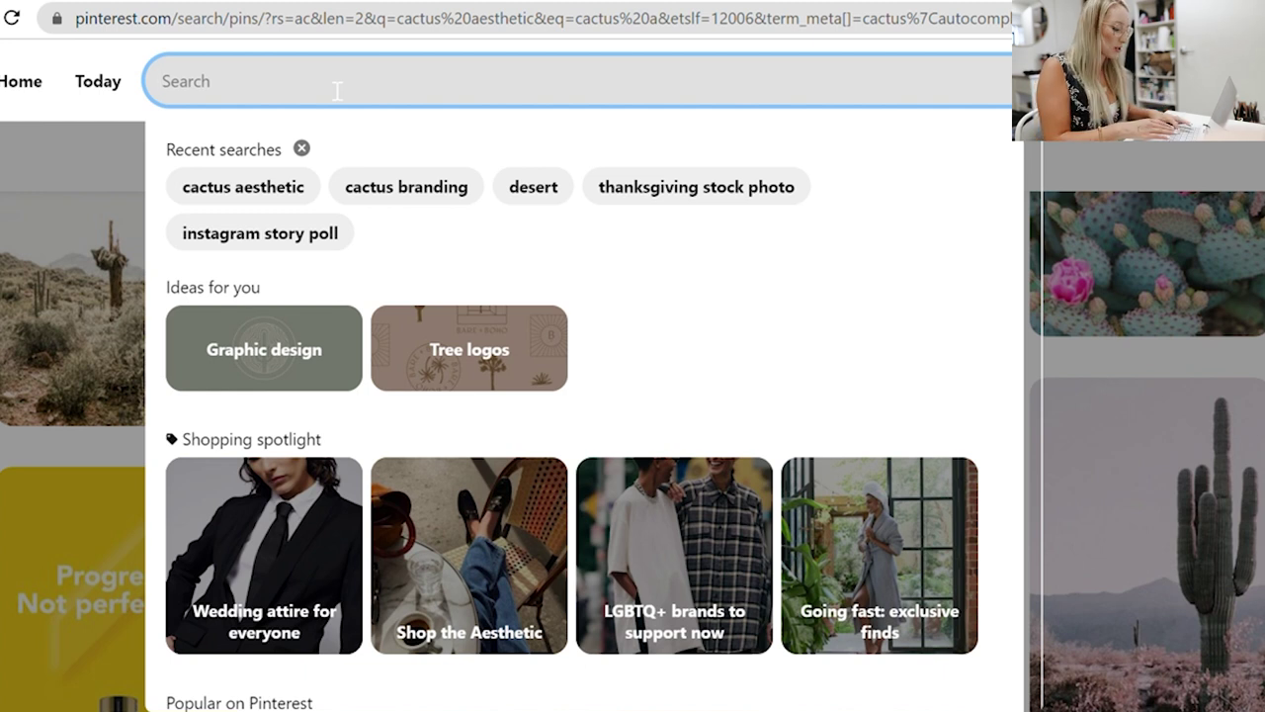
text(desert br)
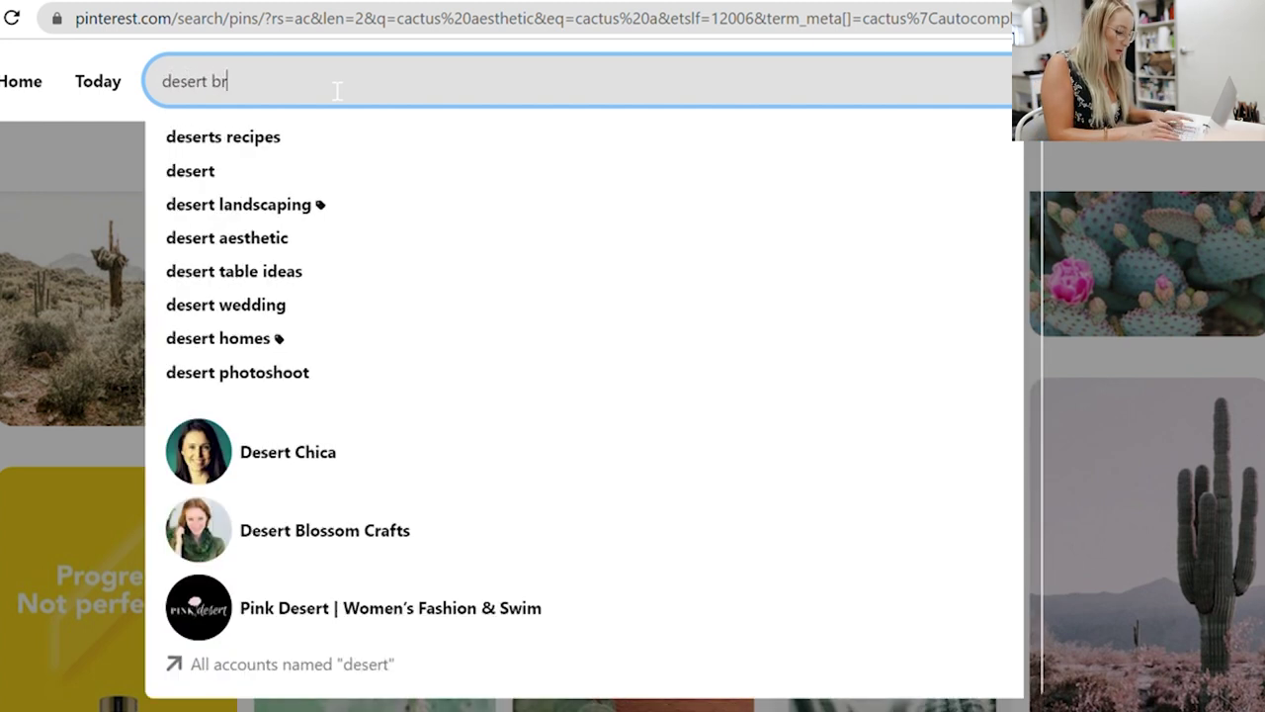
text(a)
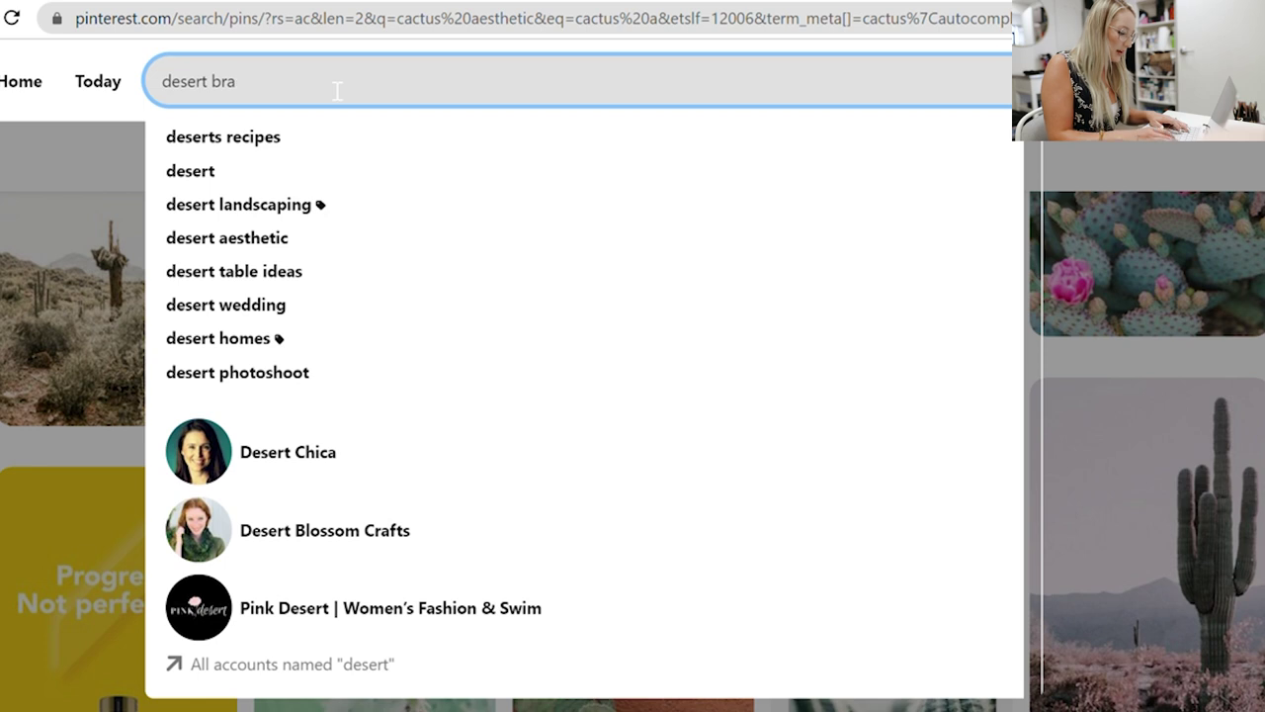
text(nding)
- Run the desert branding search and save the Magic Mama, orange sun and Desert Gypsy pins
key(Return)
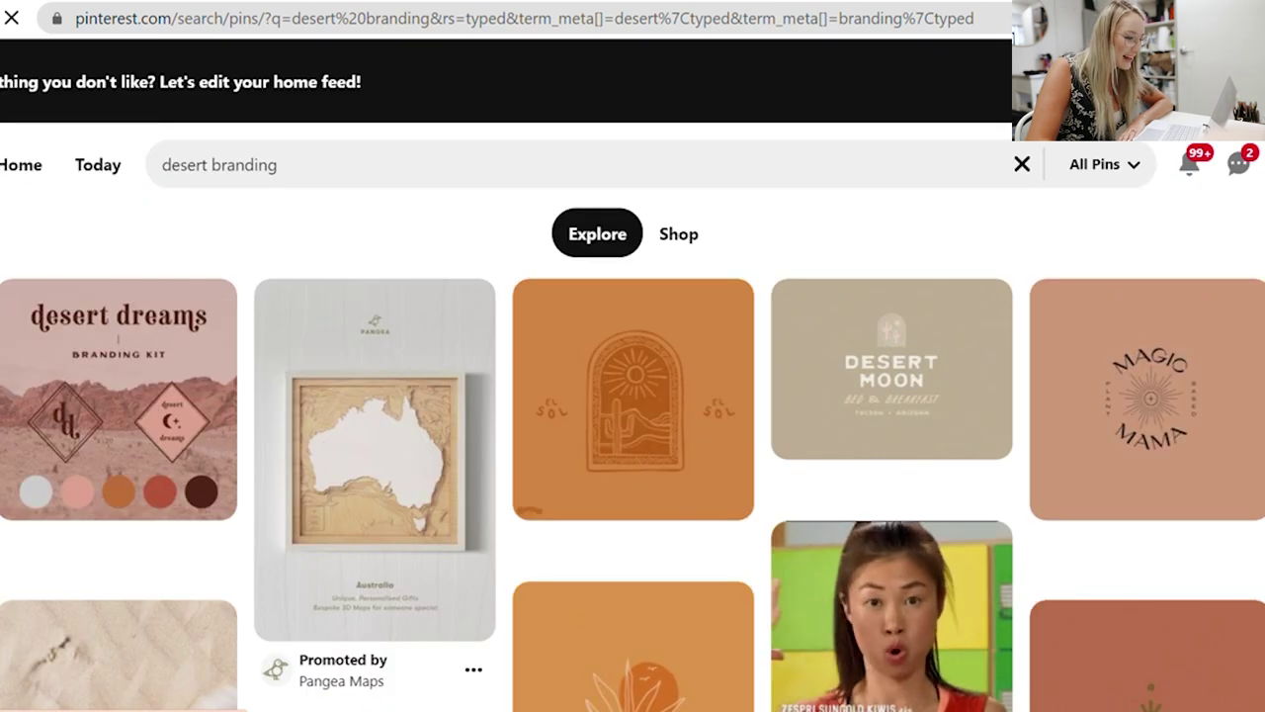
scroll(1147, 336, down, 1)
scroll(1220, 326, up, 1)
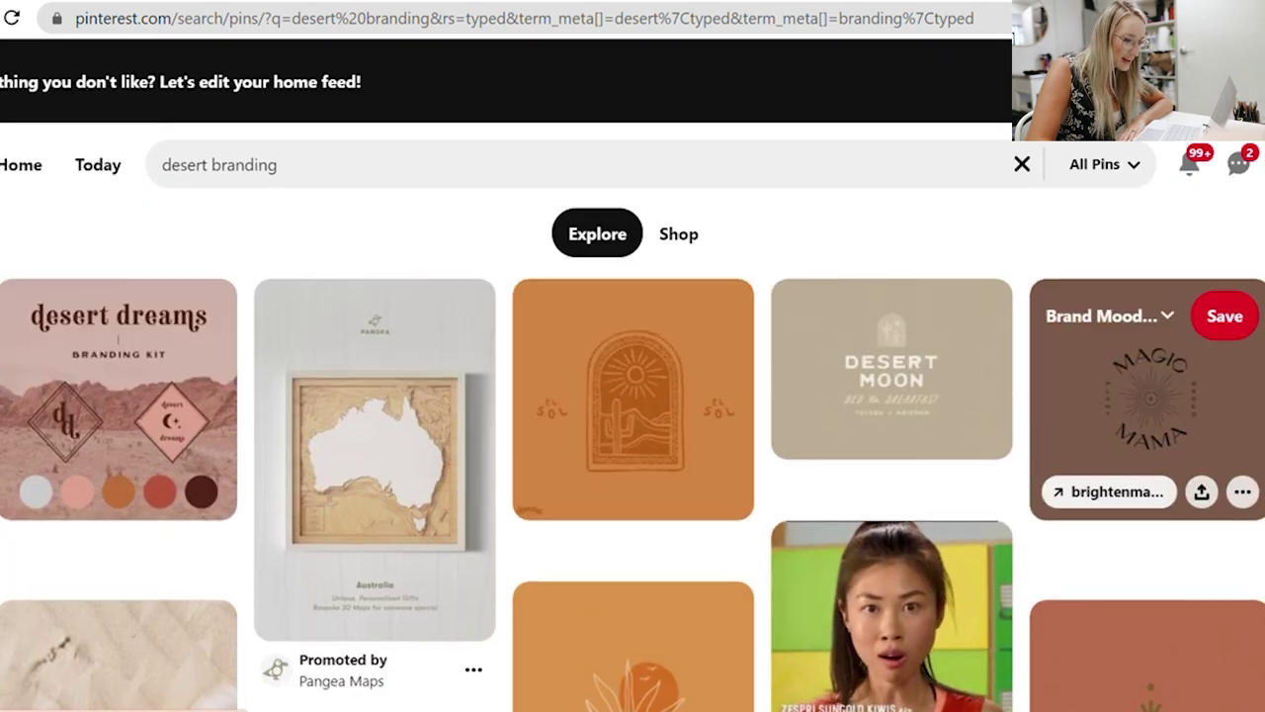
click(1220, 316)
scroll(1220, 326, down, 1)
scroll(777, 381, down, 2)
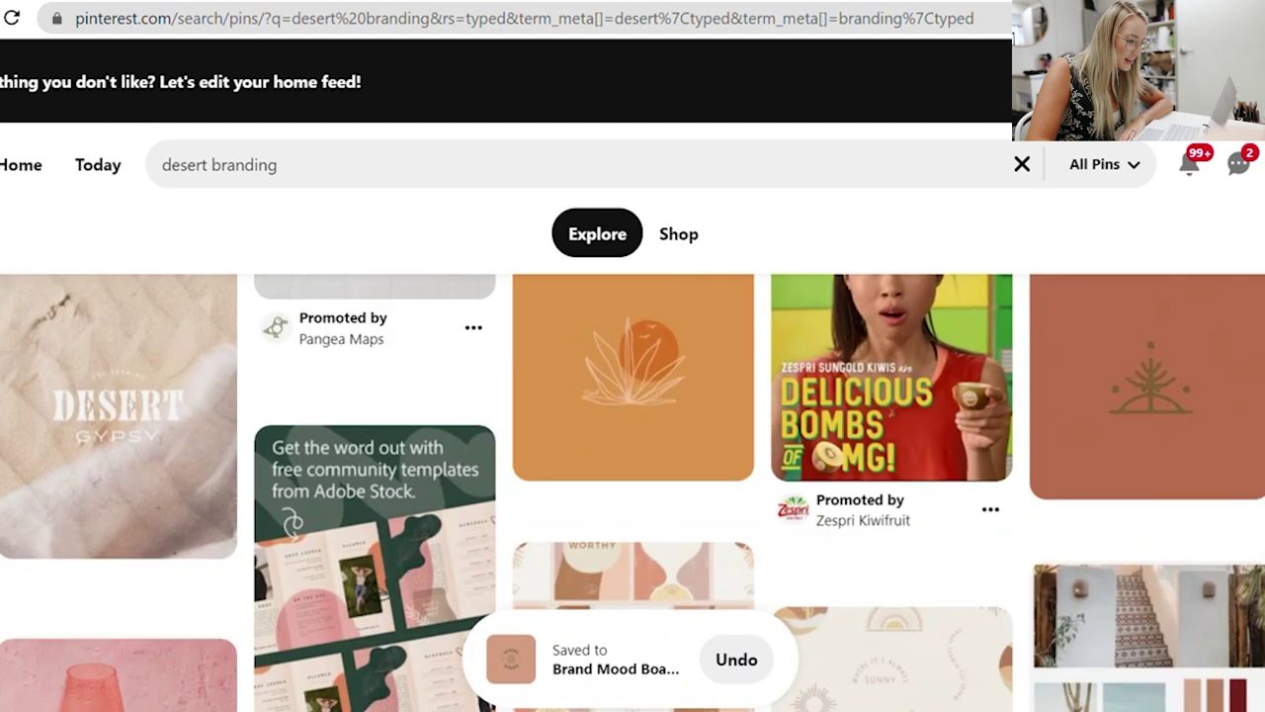
scroll(780, 381, up, 1)
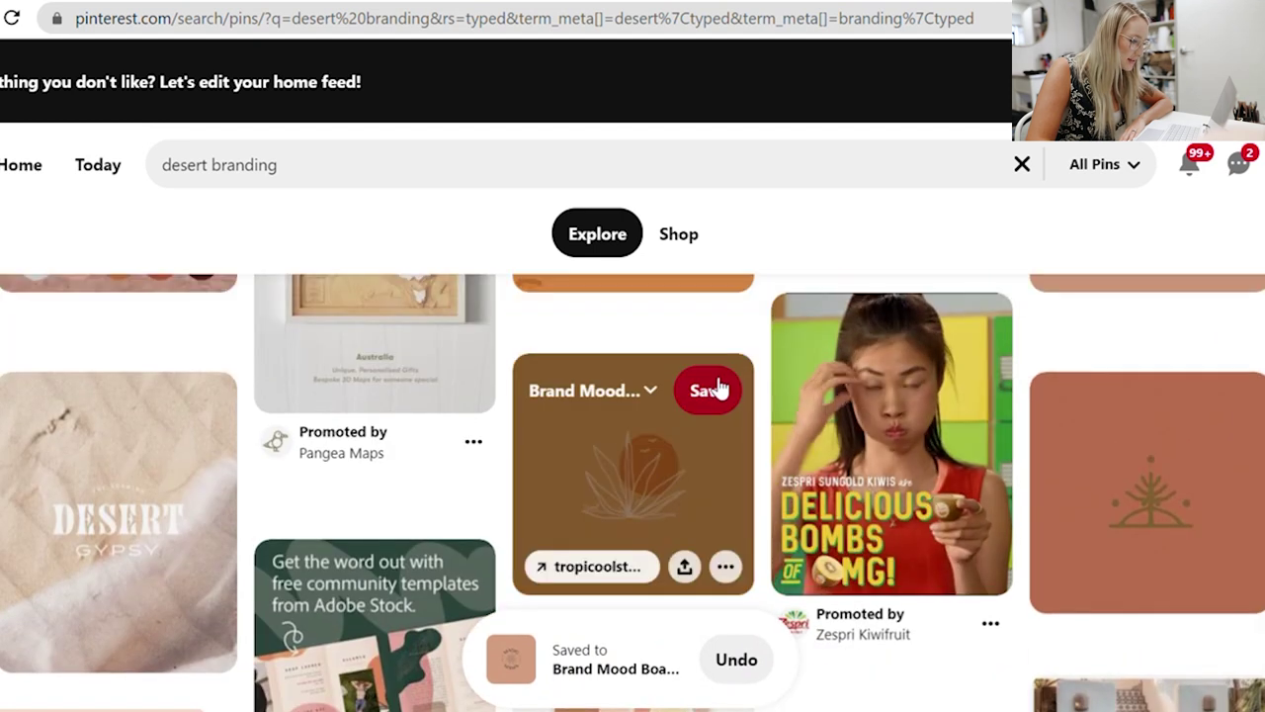
click(707, 383)
click(195, 423)
- Open and save the desert sunny branding pin and the Hardins sunrise logo pin to the board
scroll(242, 450, down, 5)
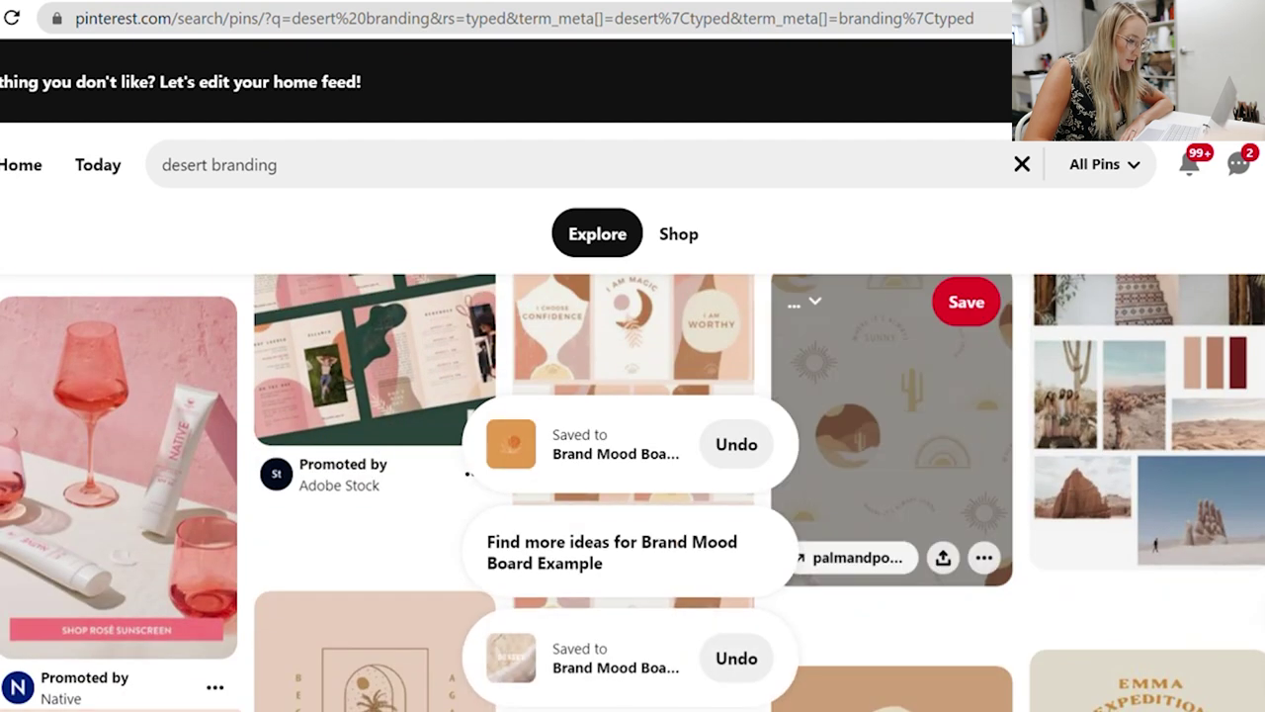
click(973, 425)
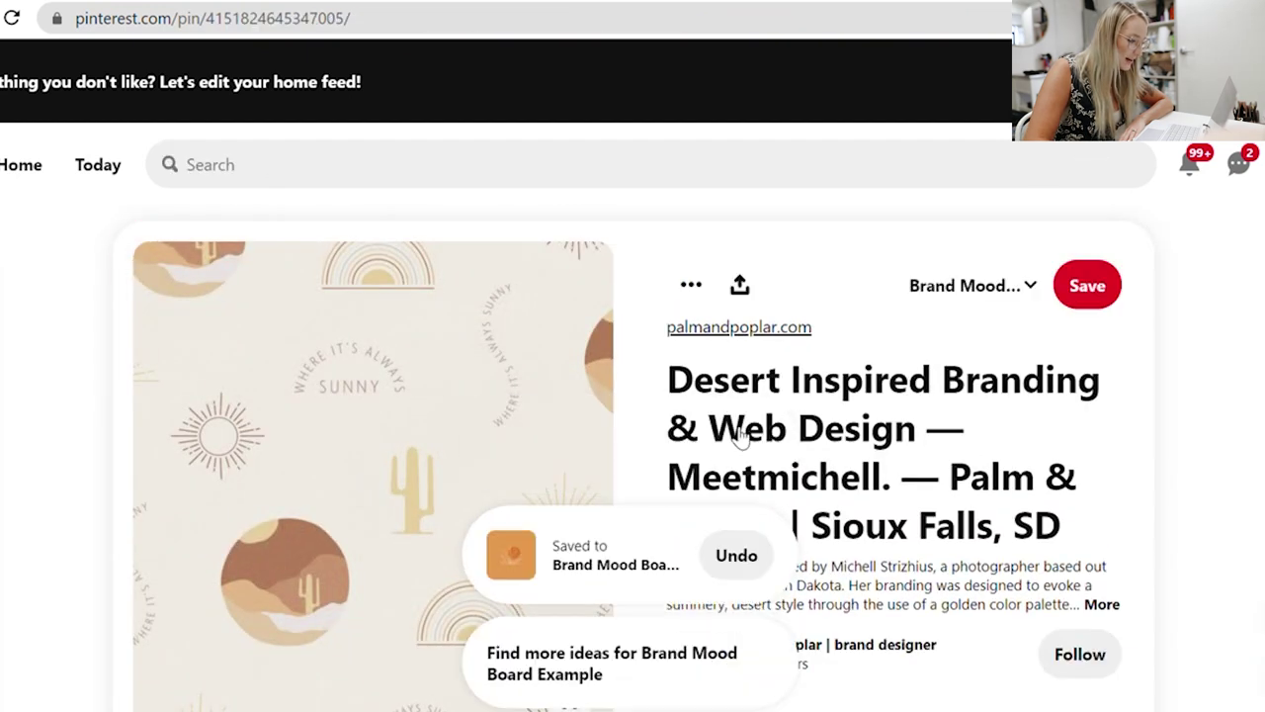
click(1104, 286)
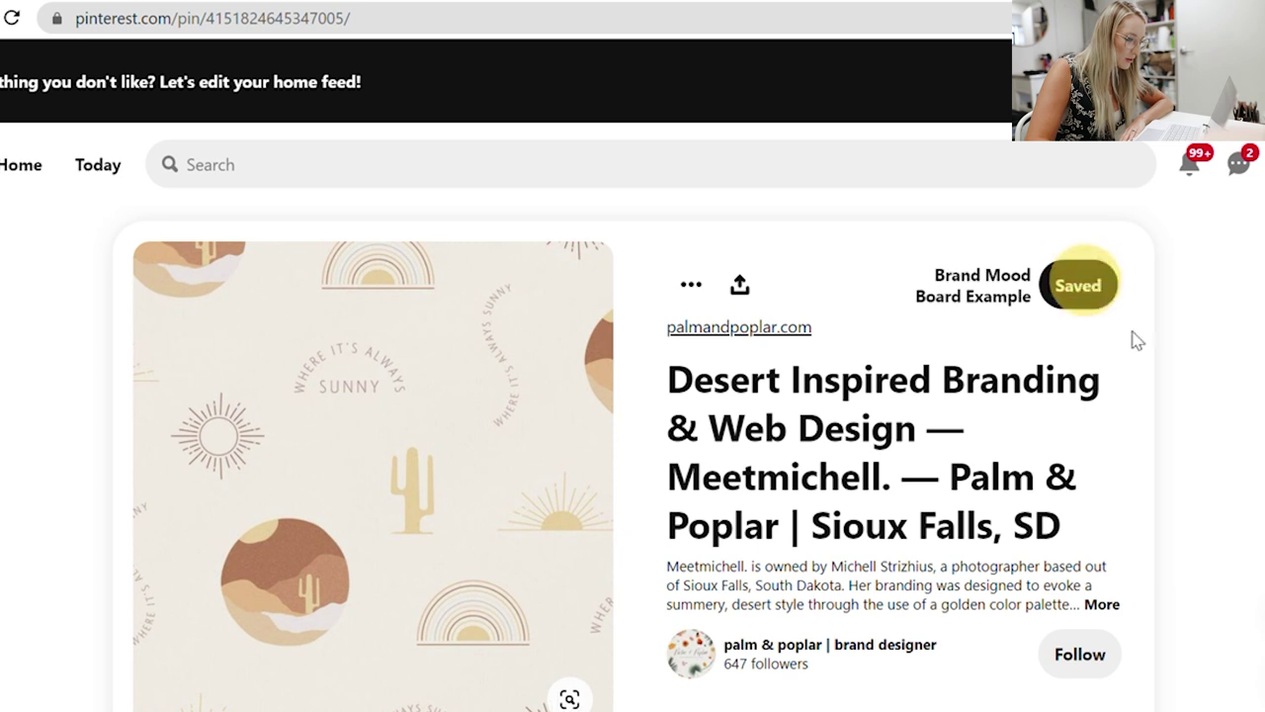
scroll(444, 415, down, 3)
scroll(529, 406, down, 3)
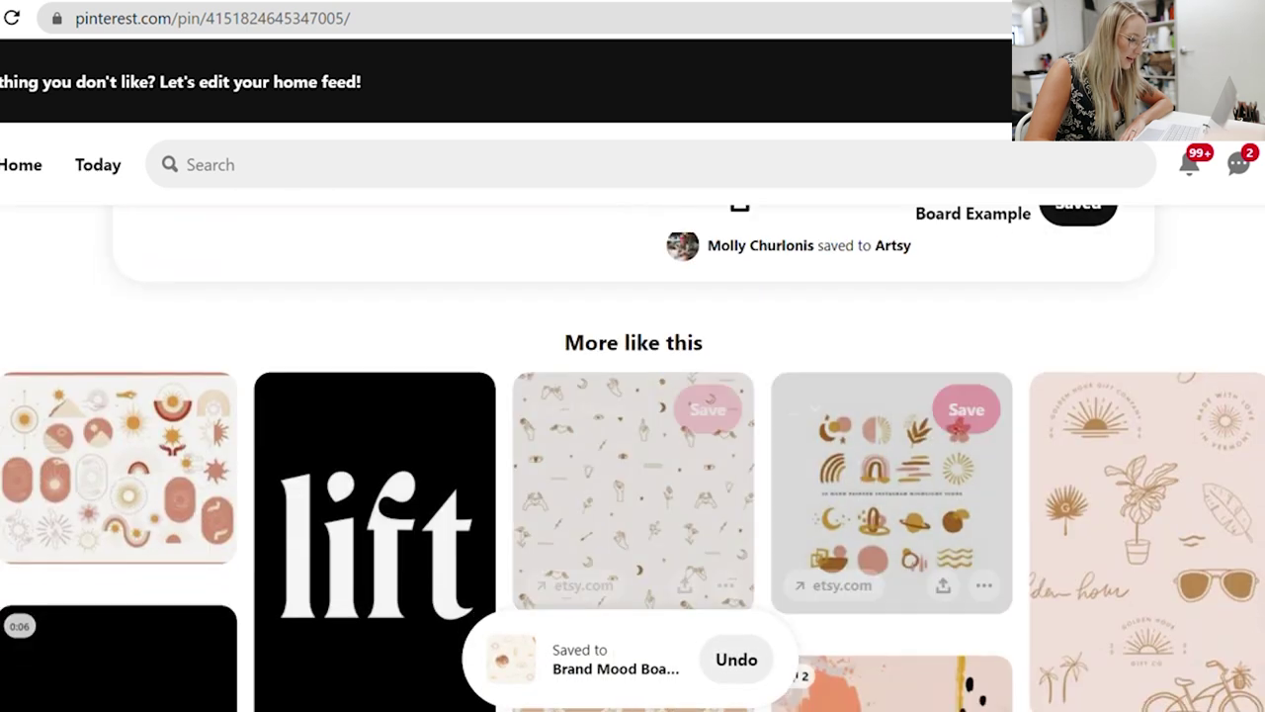
scroll(633, 445, down, 1)
scroll(632, 445, down, 1)
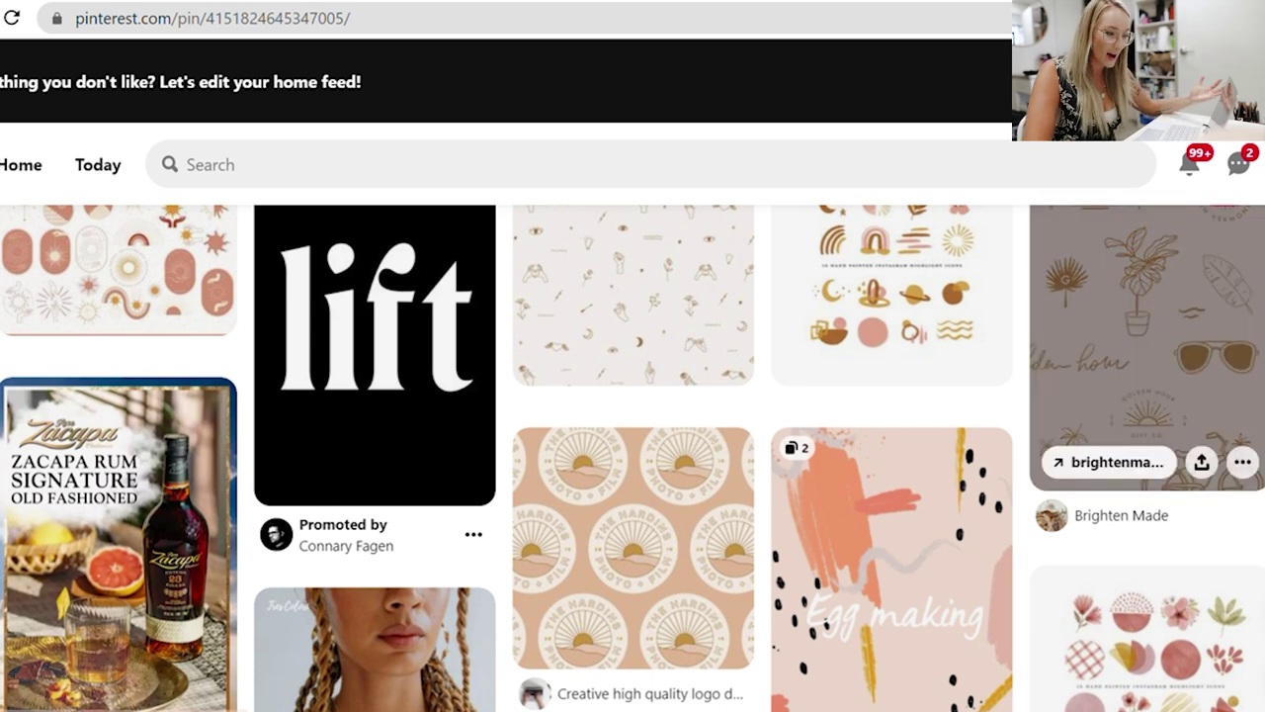
click(661, 571)
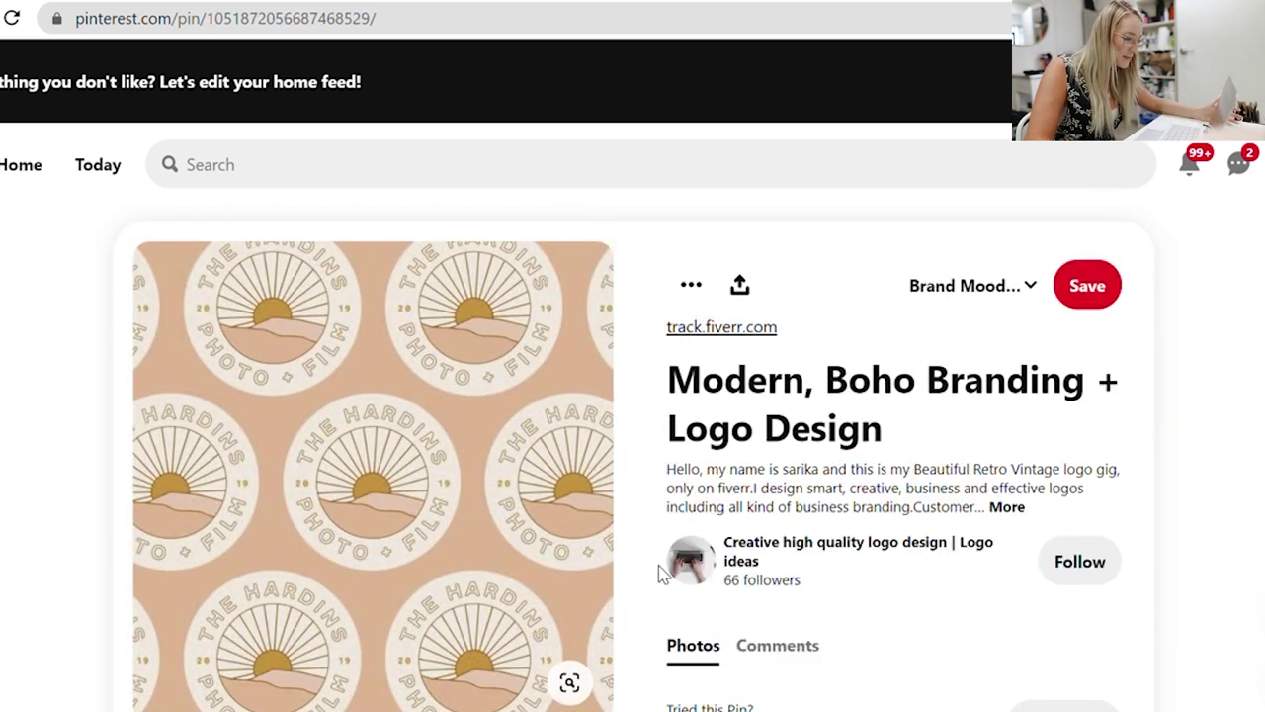
click(1099, 286)
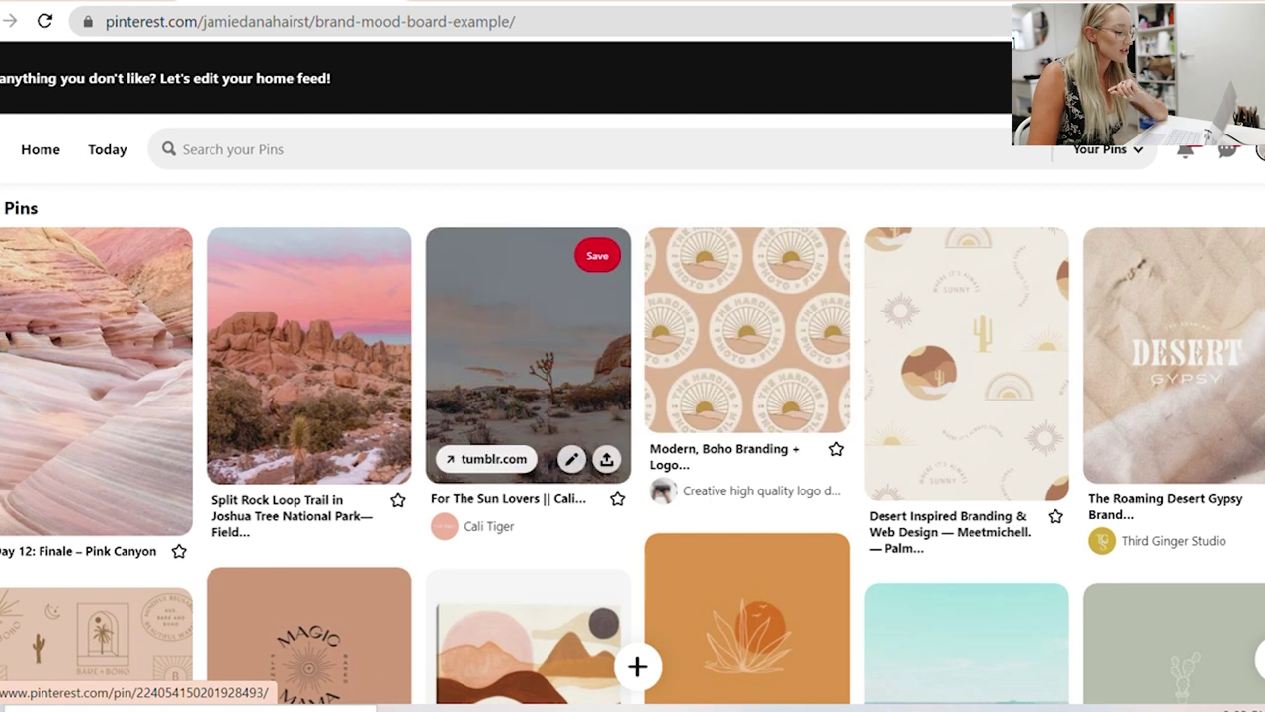
- Save the For The Sun Lovers desert photo as a JPEG in the Downloads folder
click(539, 345)
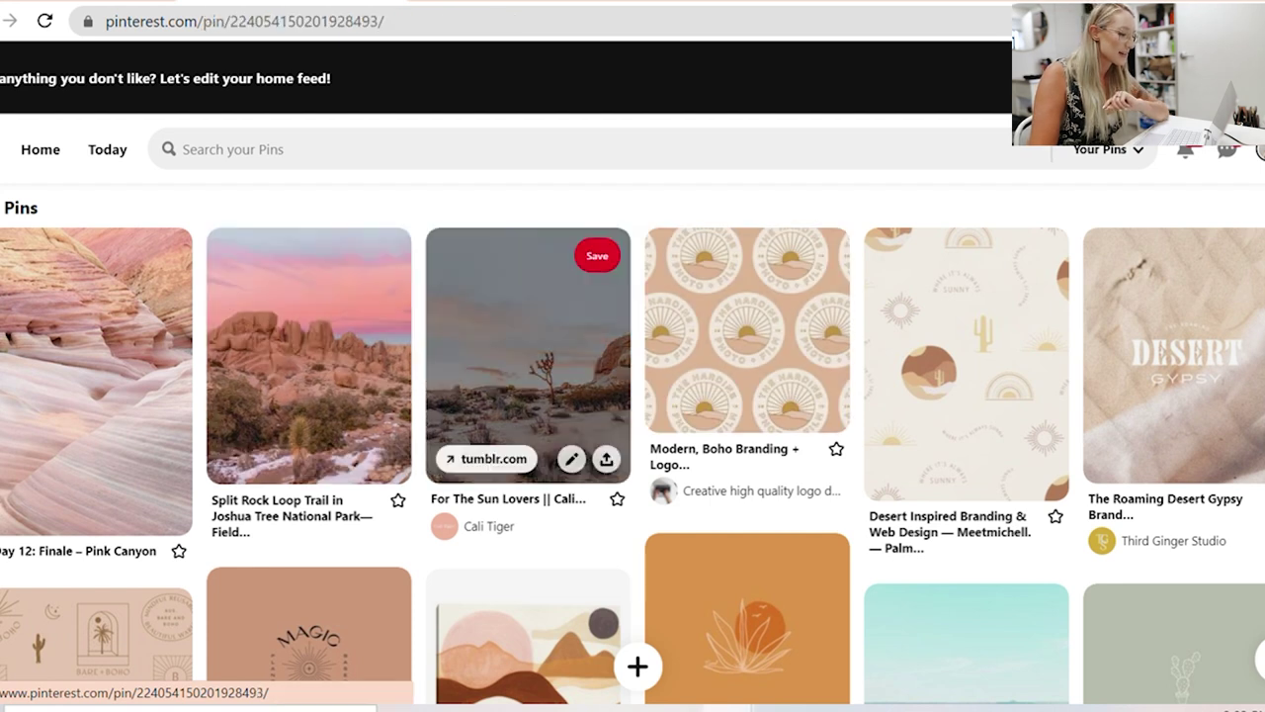
right_click(478, 323)
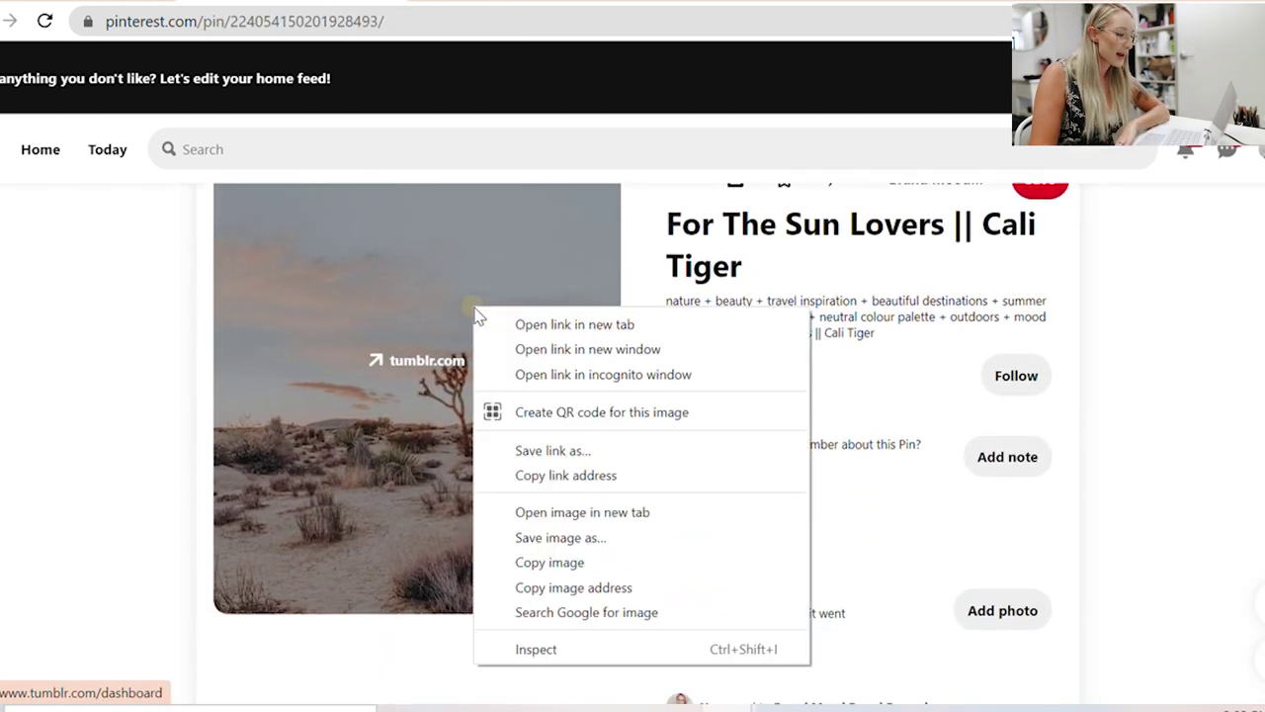
click(560, 534)
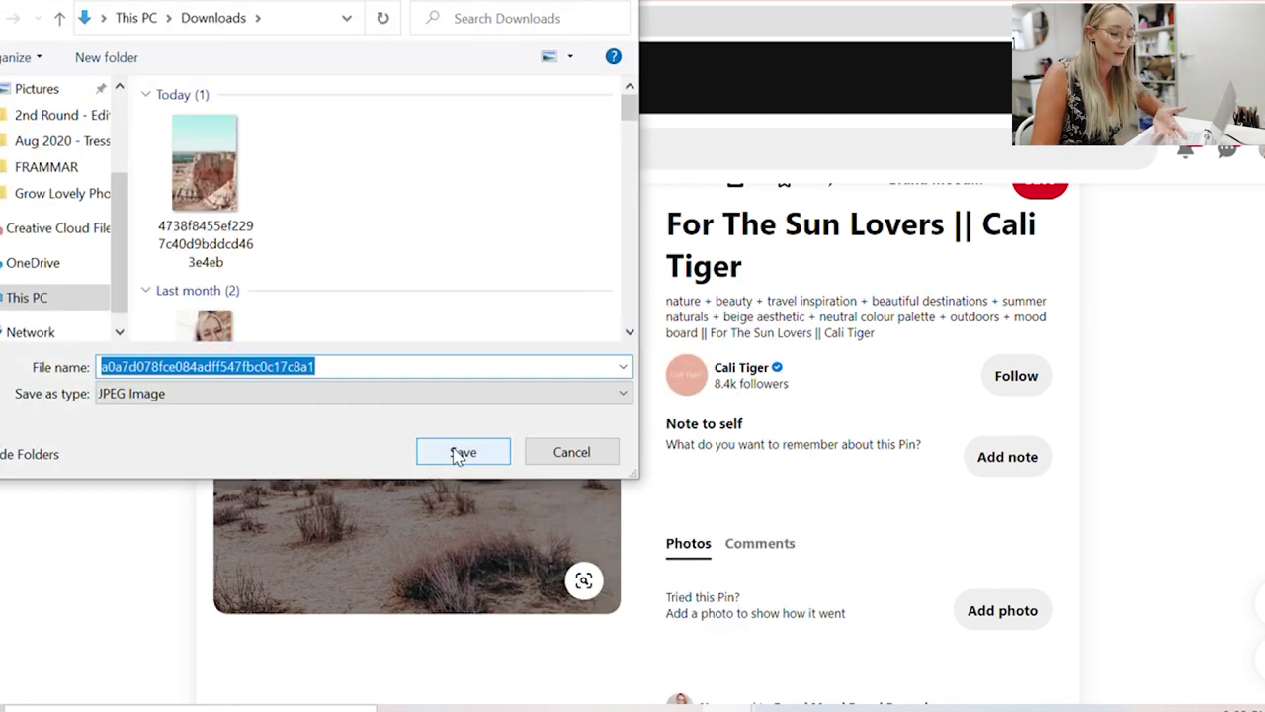
click(460, 453)
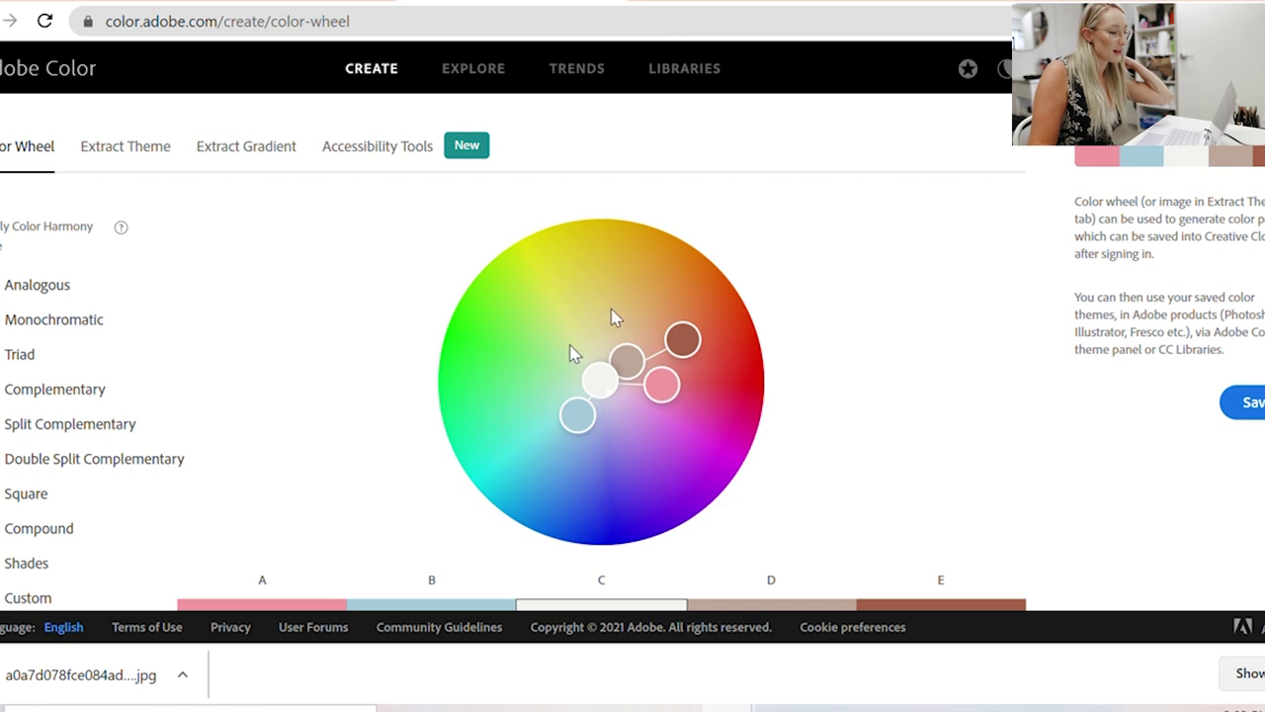
- Upload the downloaded desert photo in Extract Theme to get a mint, beige, dark brown and rust palette
click(116, 147)
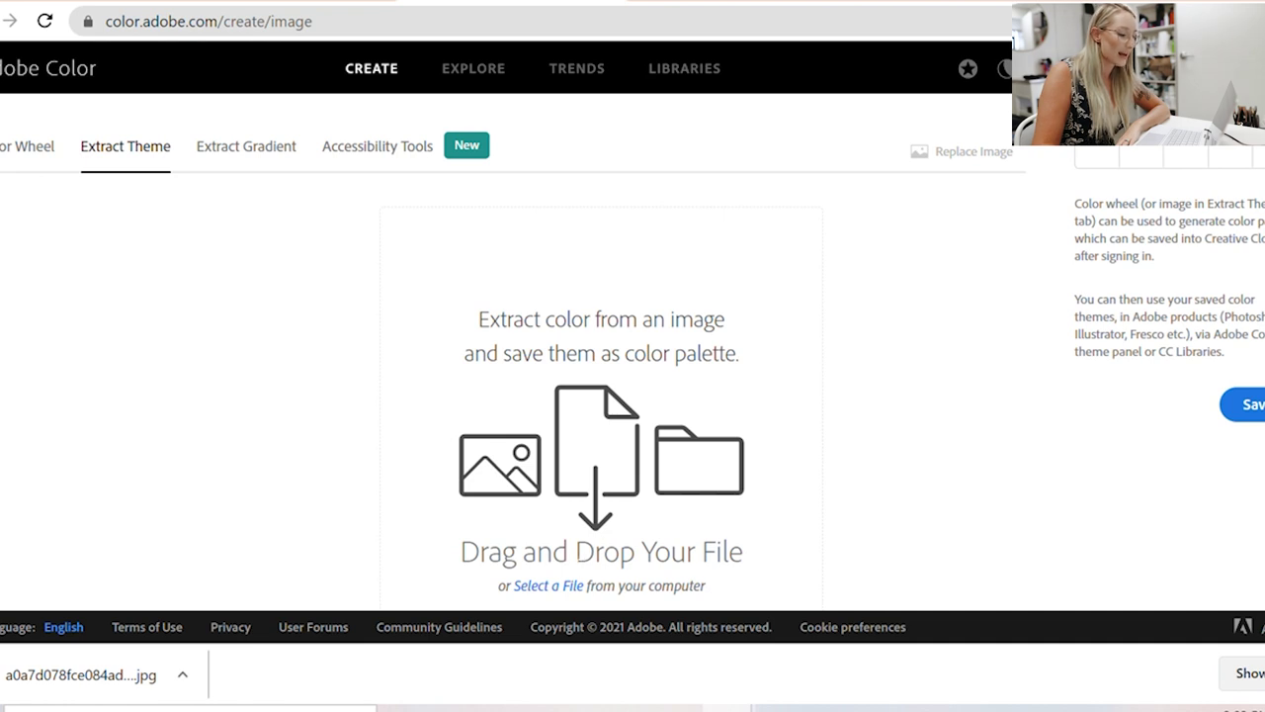
click(568, 590)
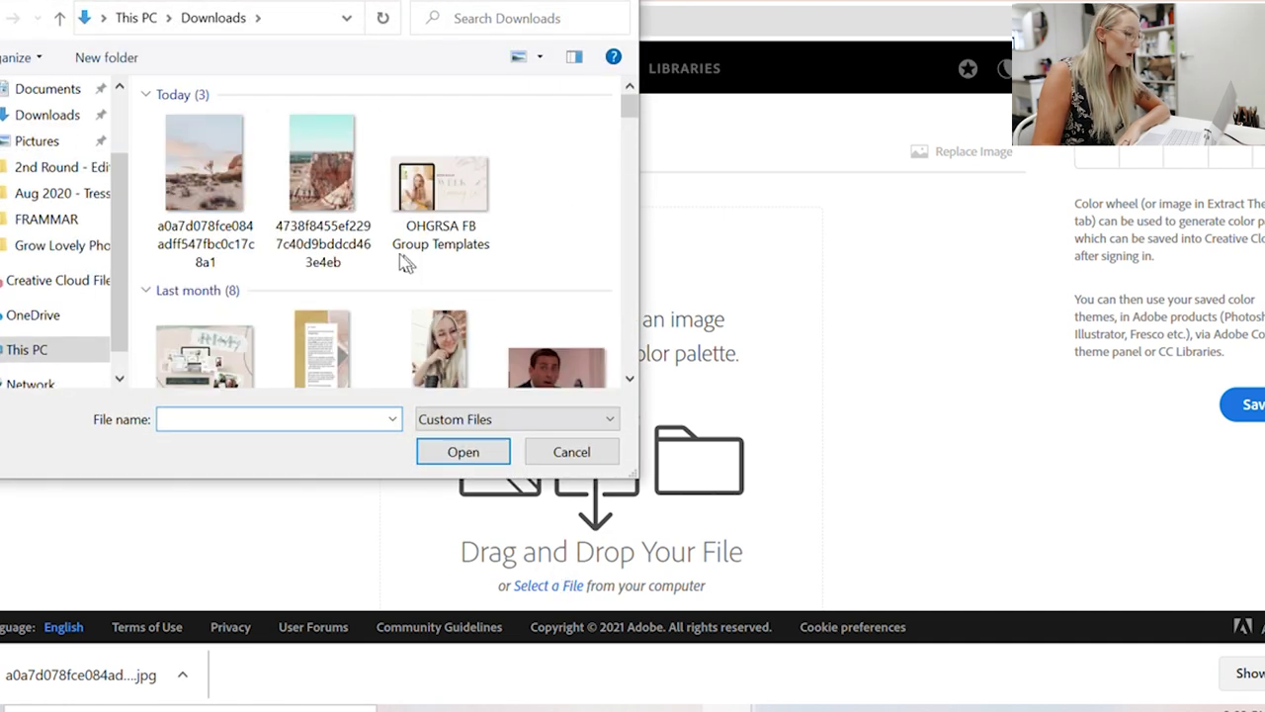
click(191, 188)
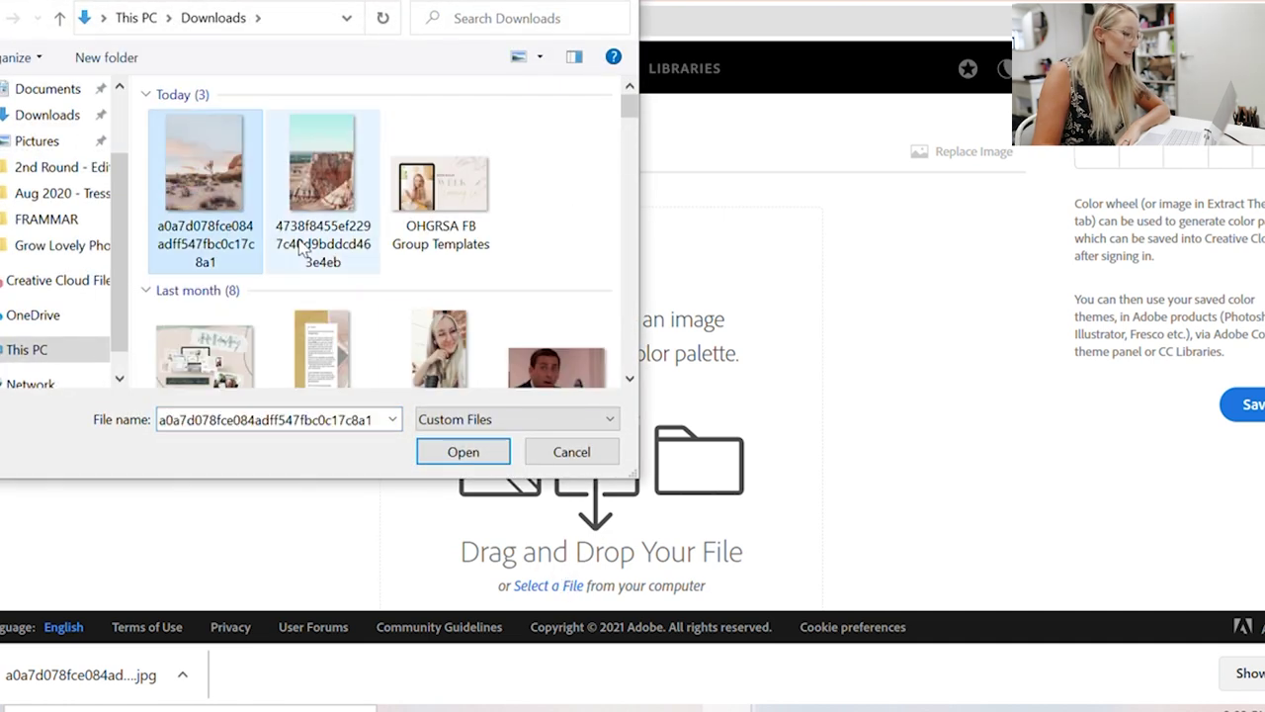
click(462, 451)
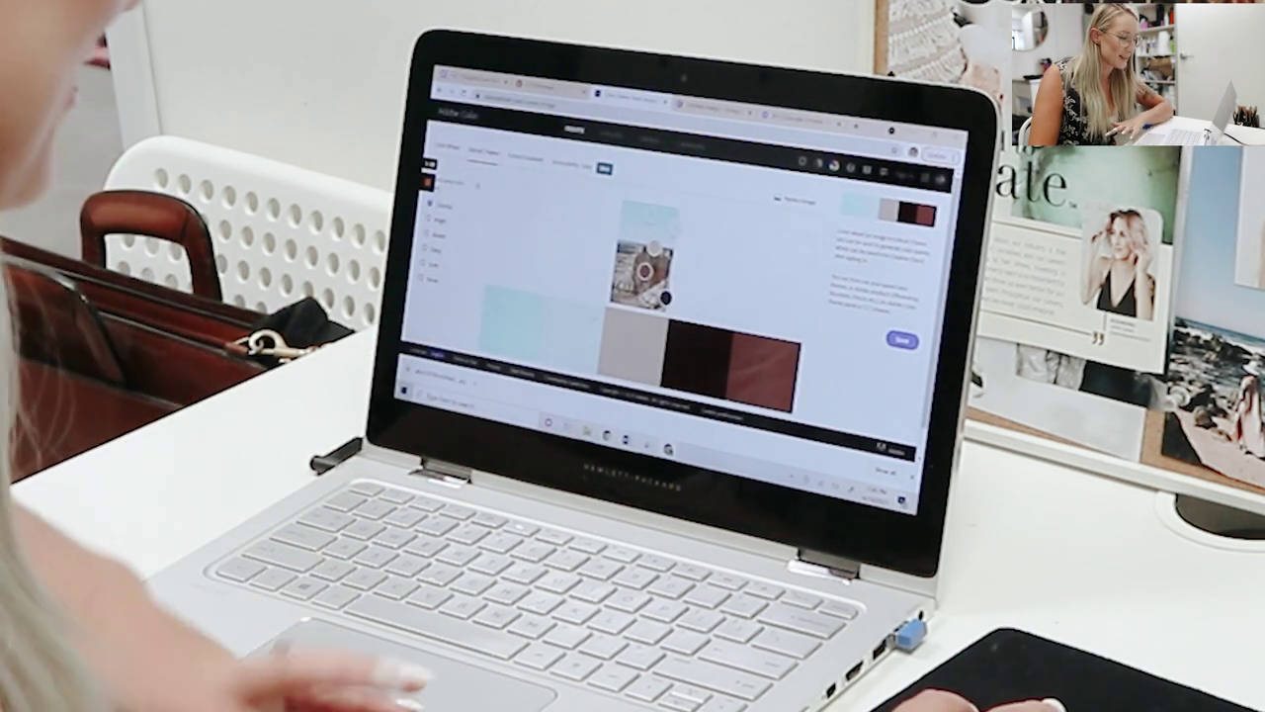
- Try the Deep and darker moods and drag sample points until the last swatch becomes pale mint
drag(665, 297, 634, 275)
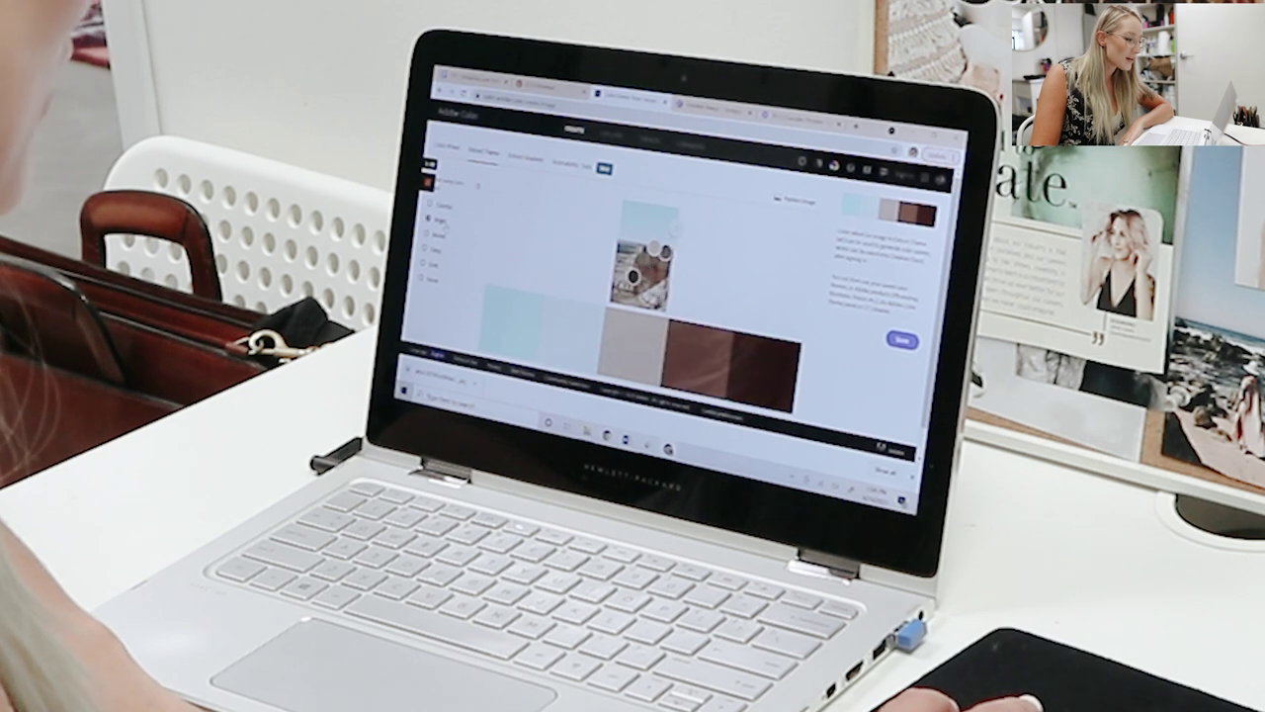
click(435, 249)
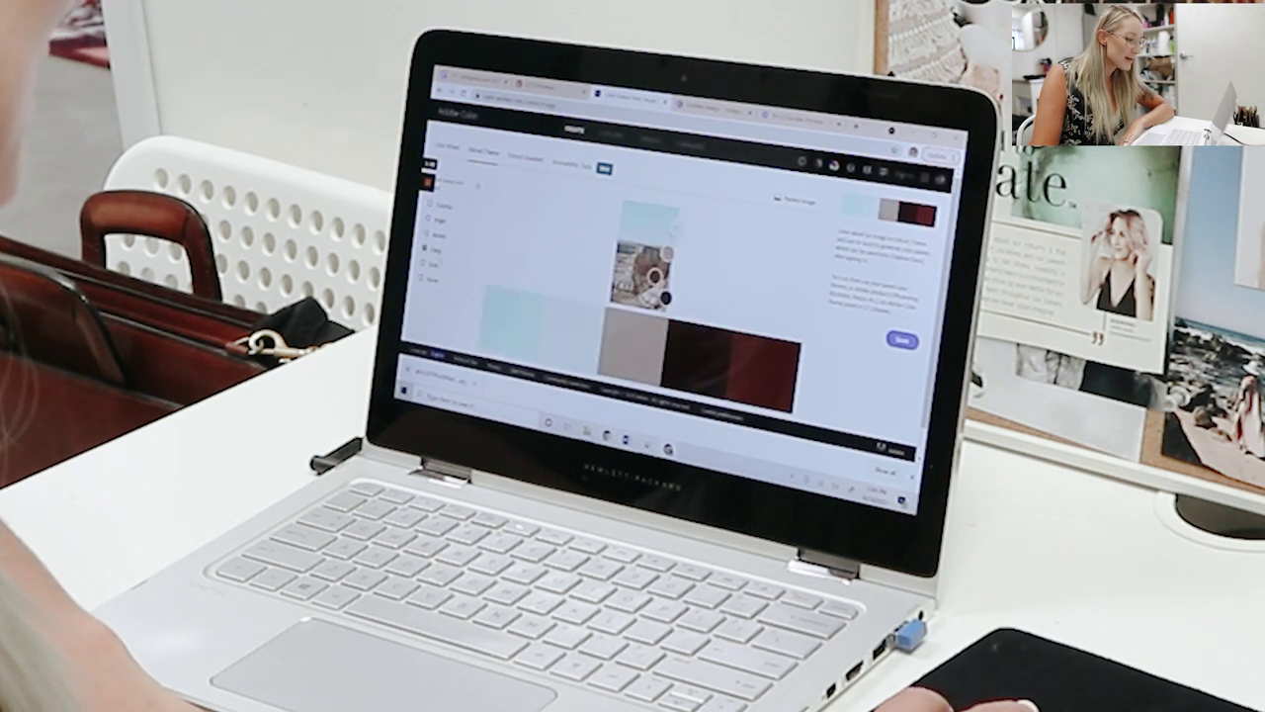
click(432, 278)
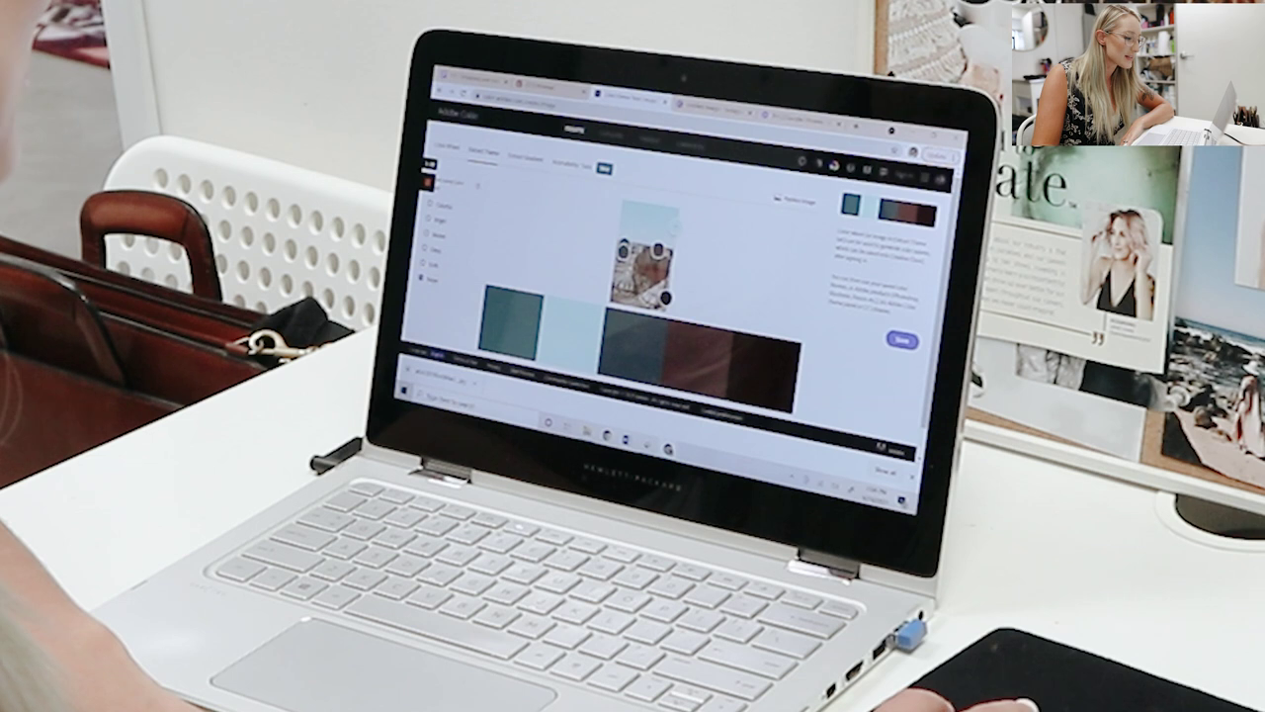
click(435, 219)
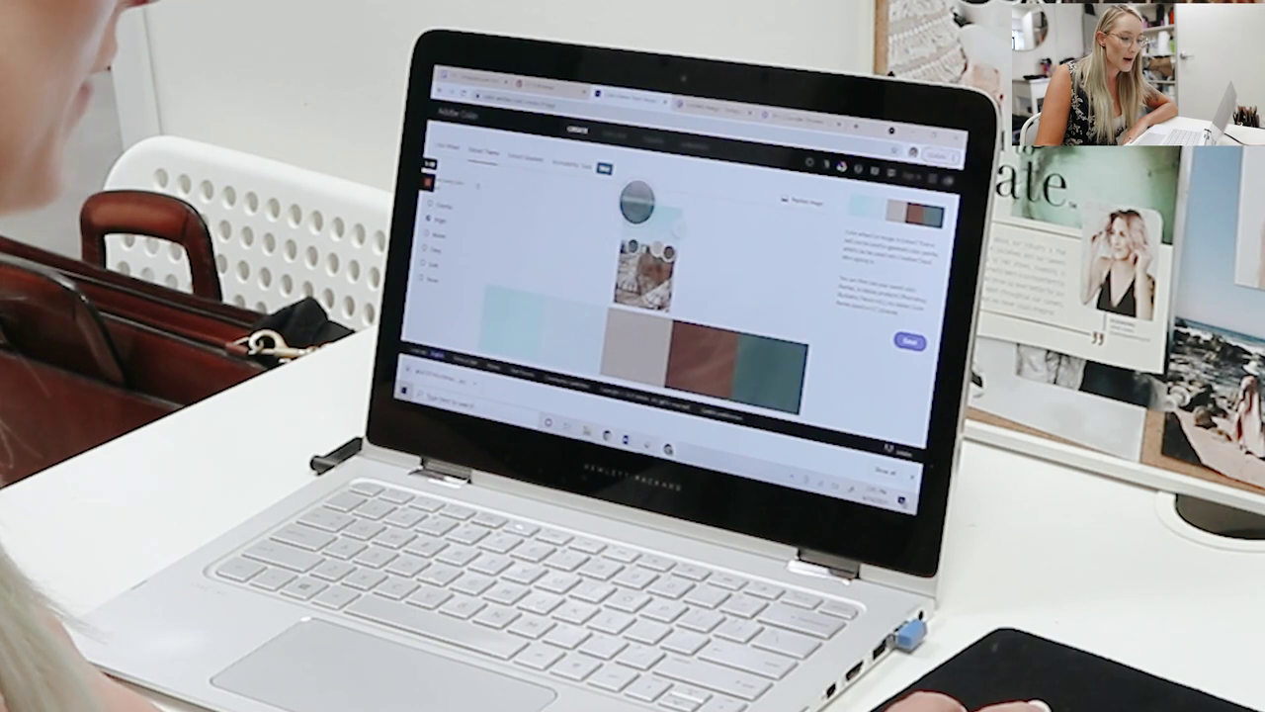
drag(636, 223, 645, 223)
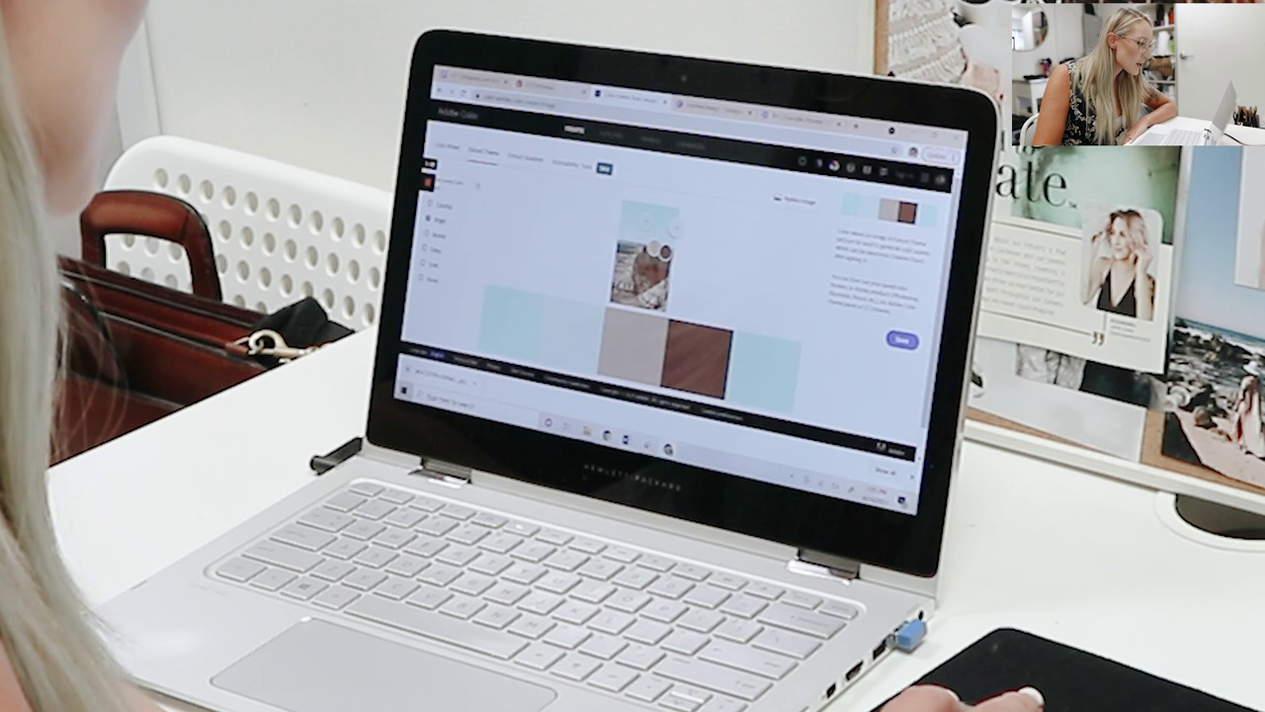
key(ctrl+shift+Tab)
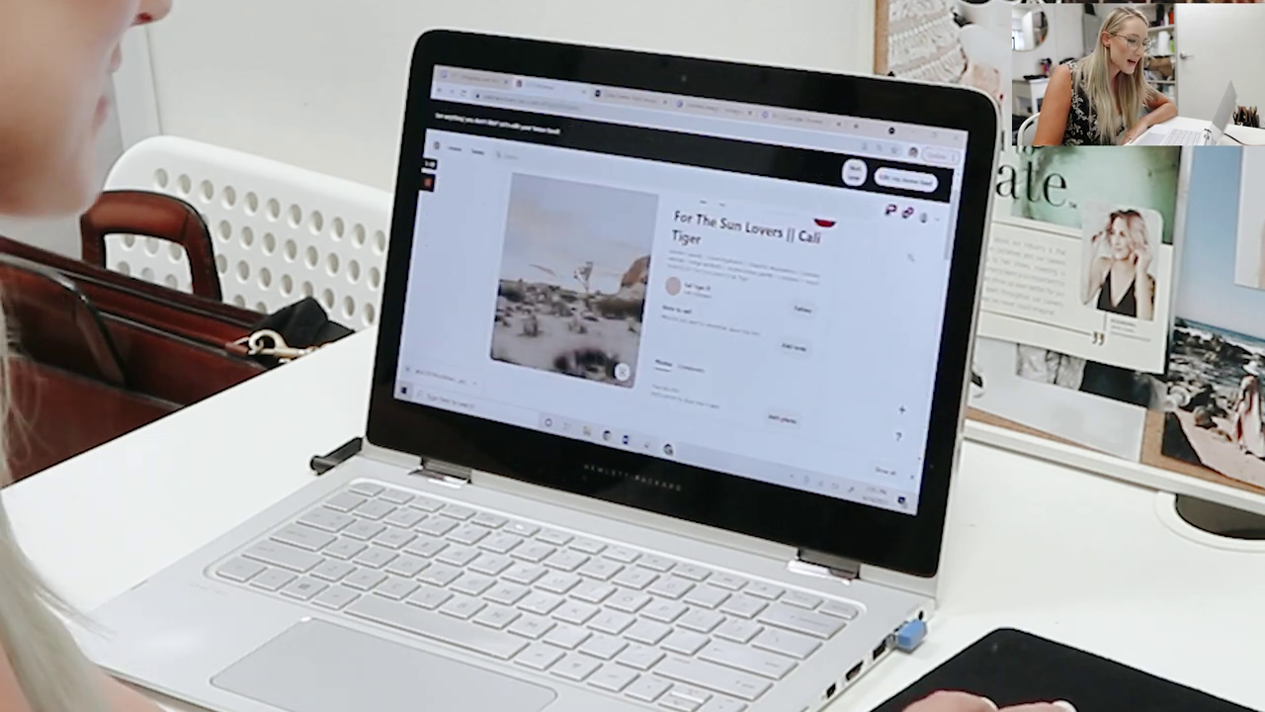
- Save the brown abstract mountain artwork image from its Pinterest pin
key(alt+Left)
scroll(662, 326, down, 3)
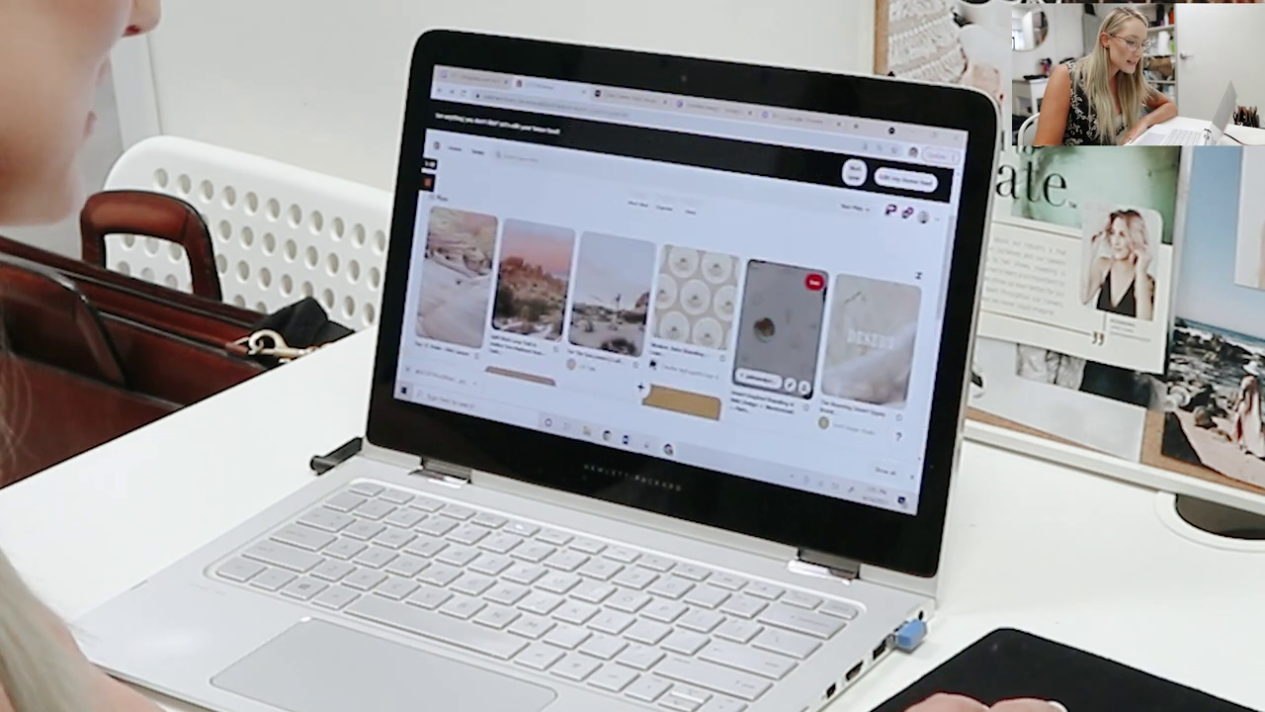
scroll(640, 387, down, 5)
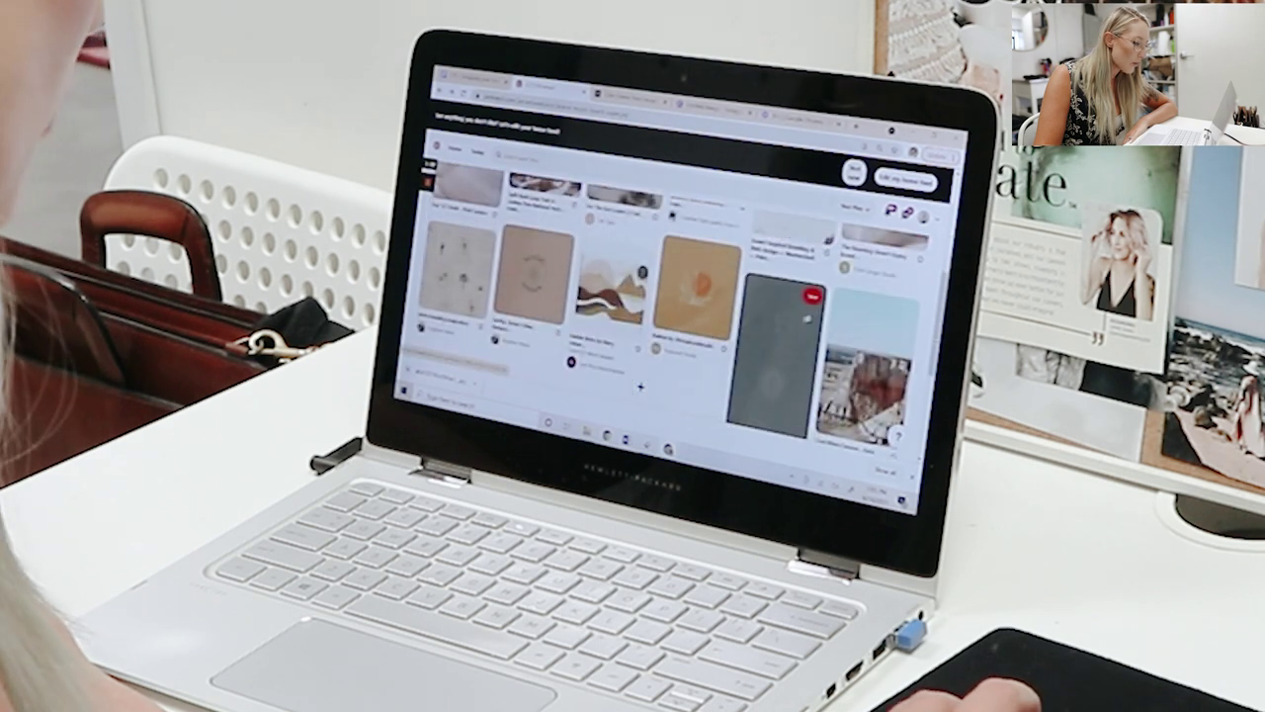
click(614, 294)
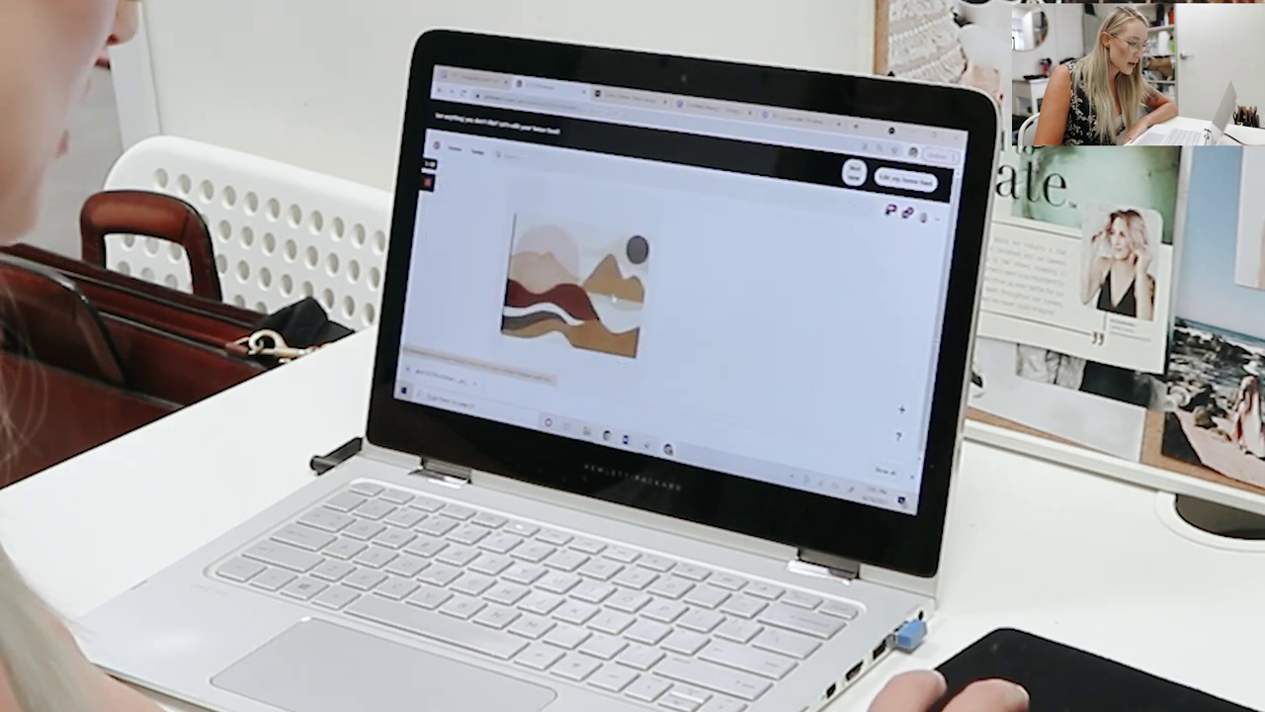
right_click(569, 261)
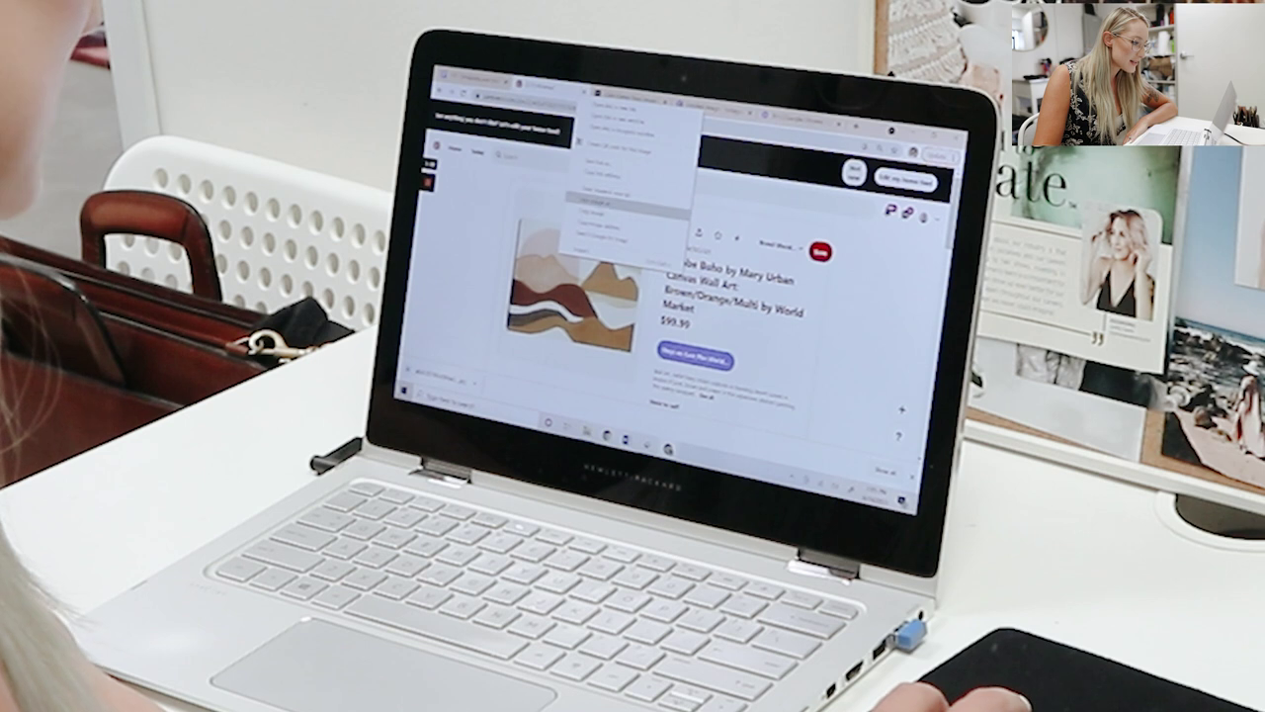
click(607, 197)
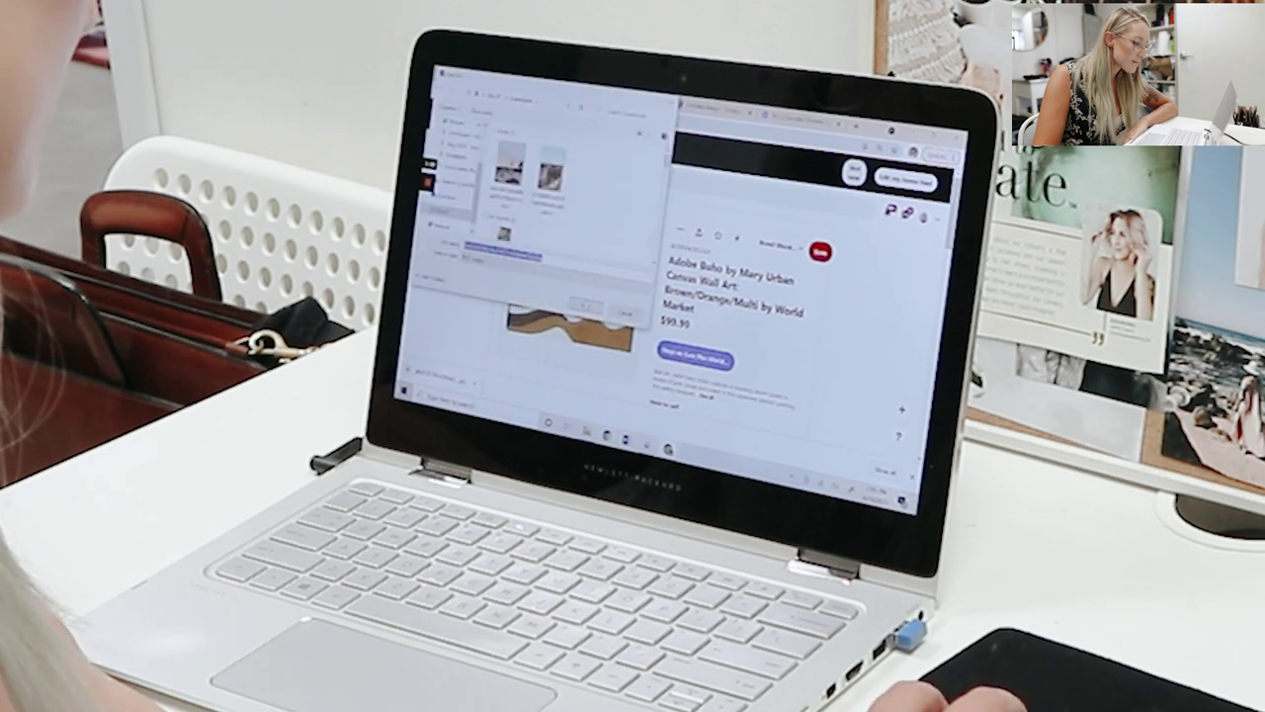
click(585, 307)
- Upload the saved artwork image into Adobe Color to extract its palette
click(633, 99)
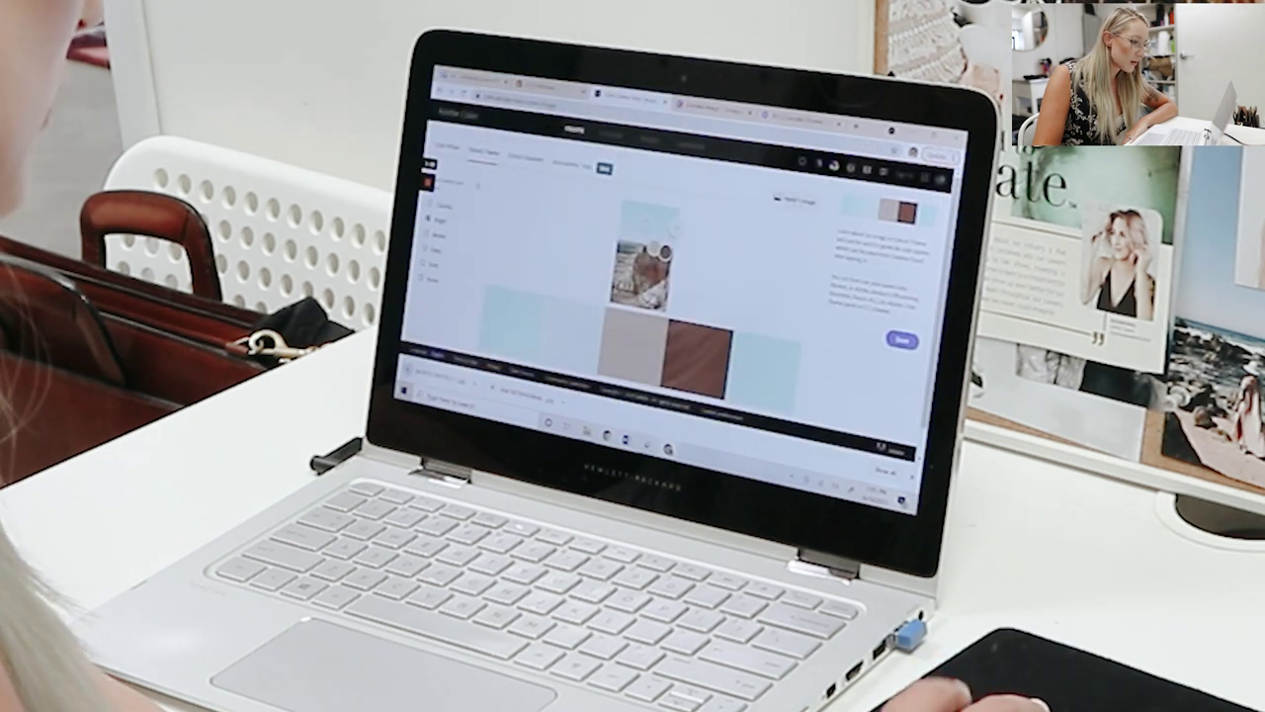
click(795, 201)
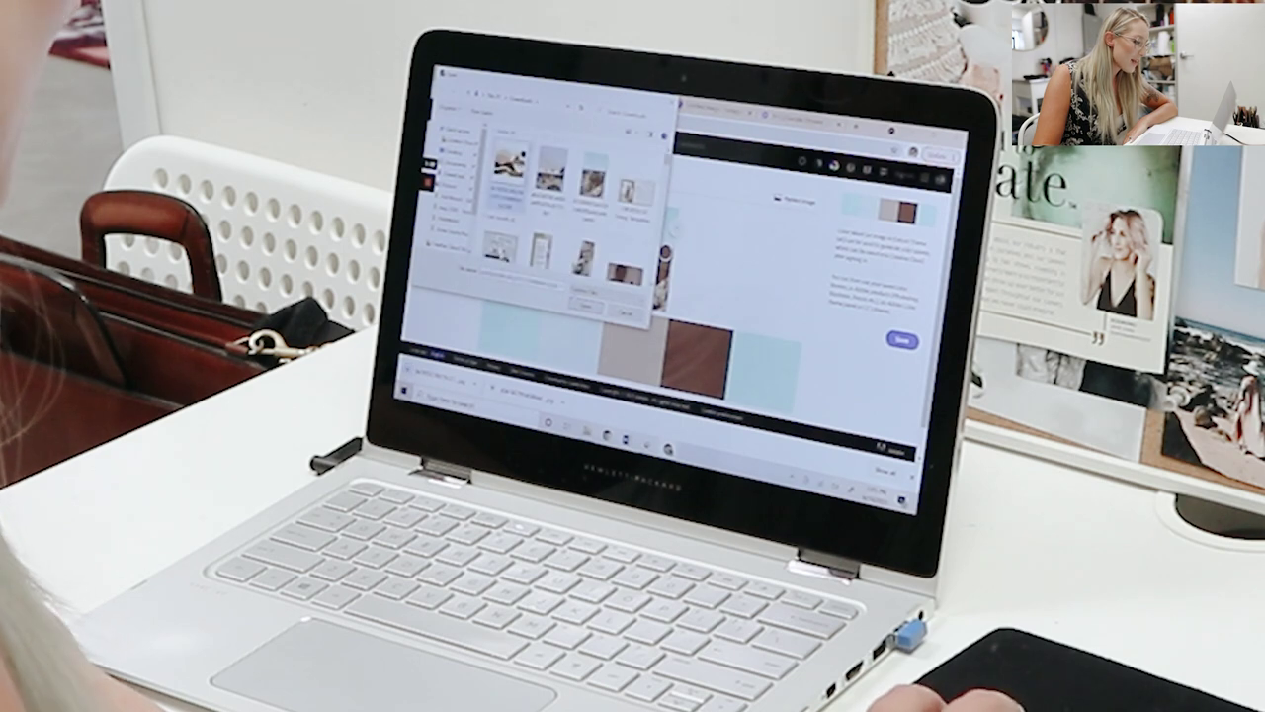
key(Return)
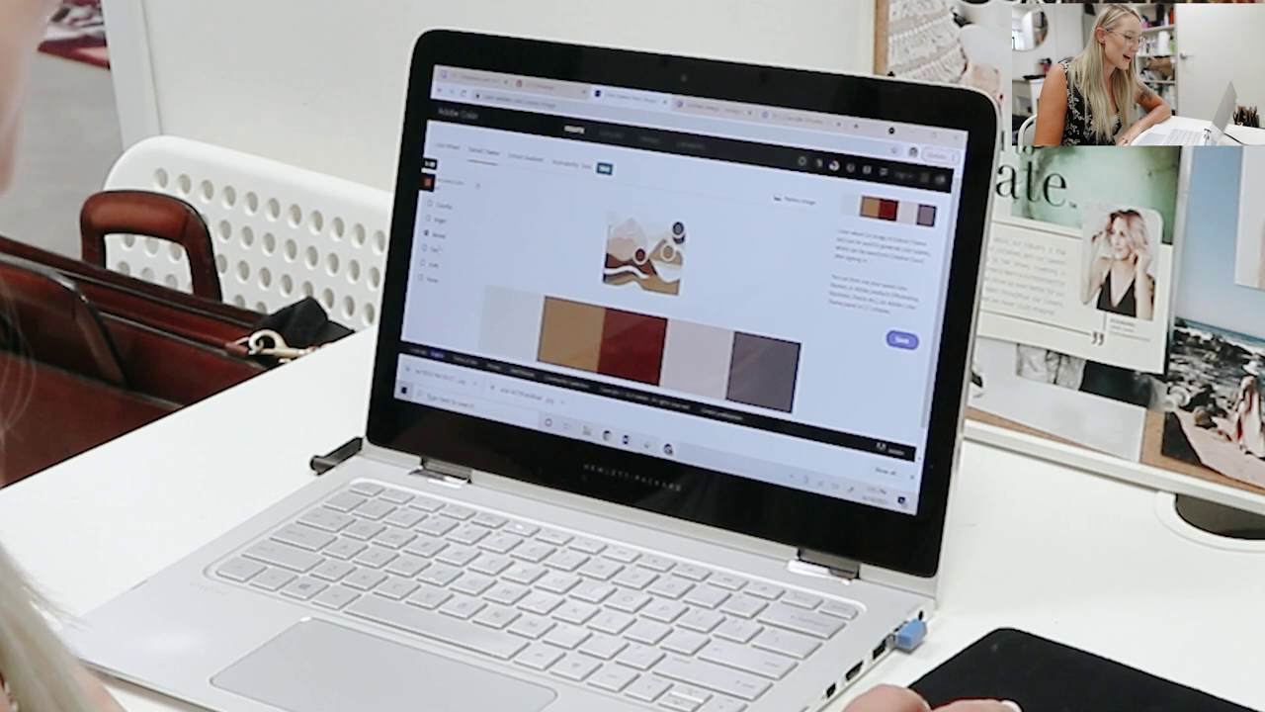
- Change the artwork theme's mood, attempt to save it, and view the Color Wheel
click(424, 250)
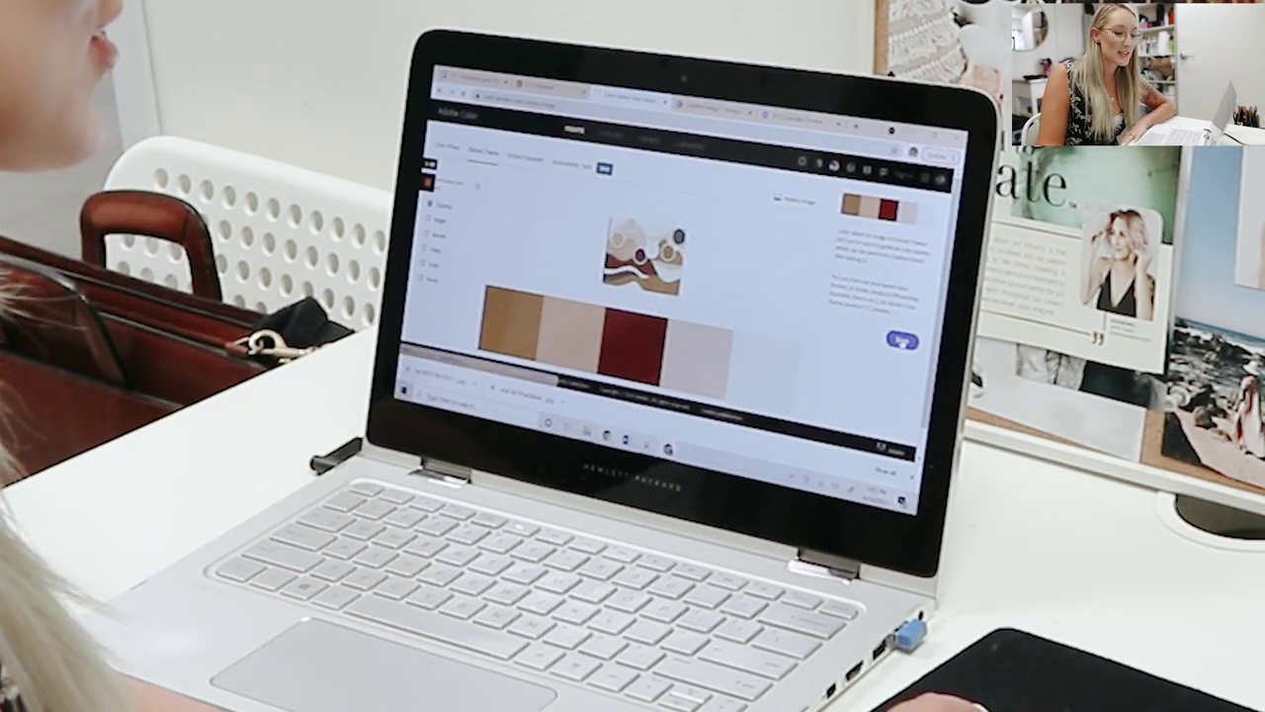
click(901, 339)
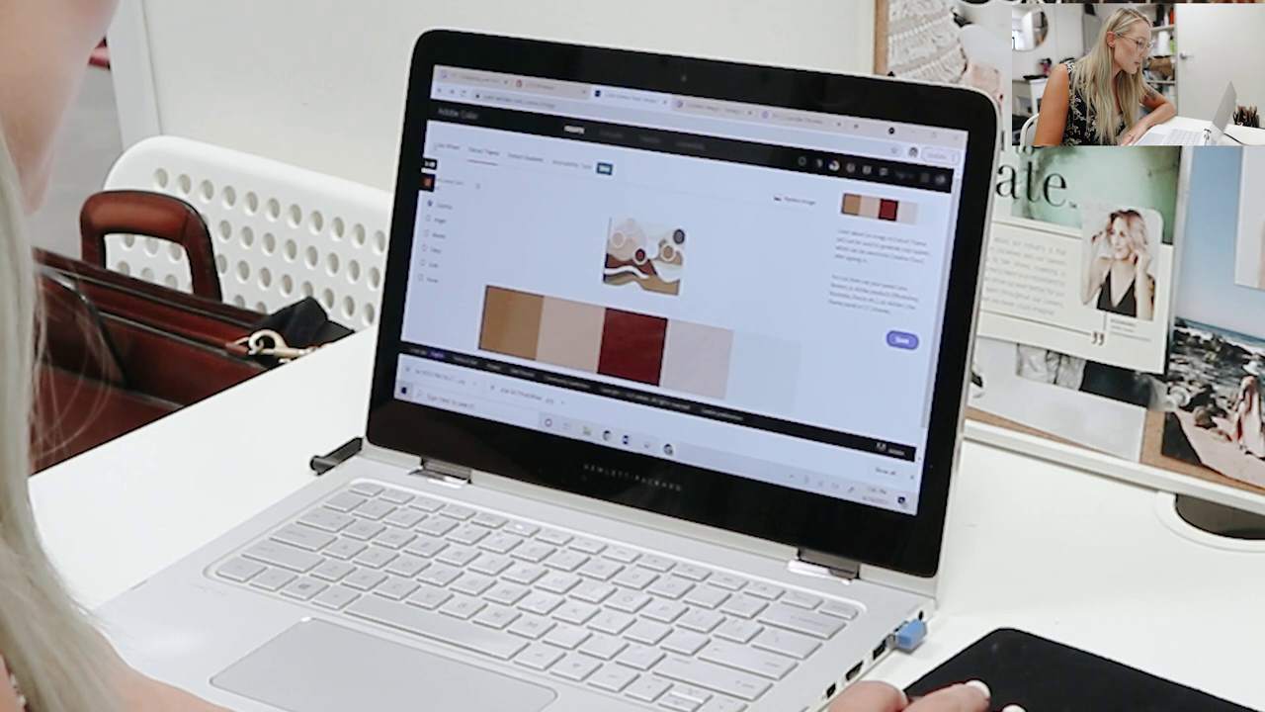
click(448, 146)
scroll(650, 257, down, 5)
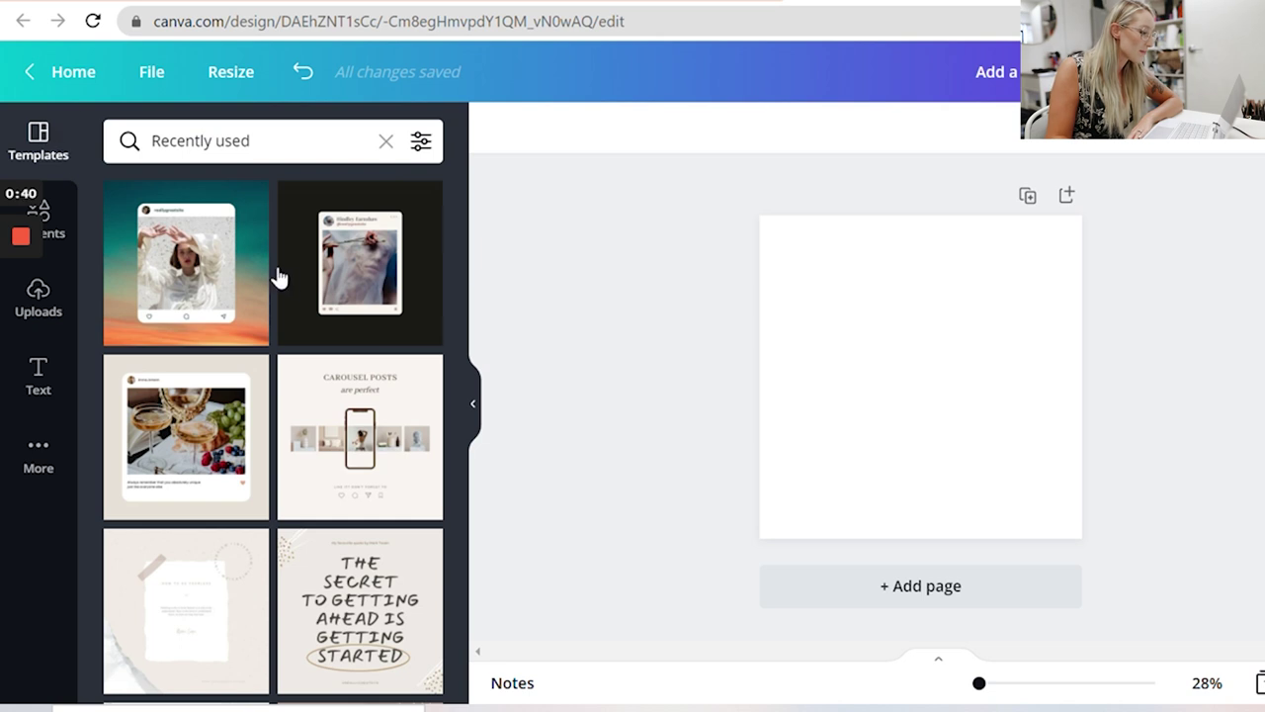
scroll(351, 306, down, 3)
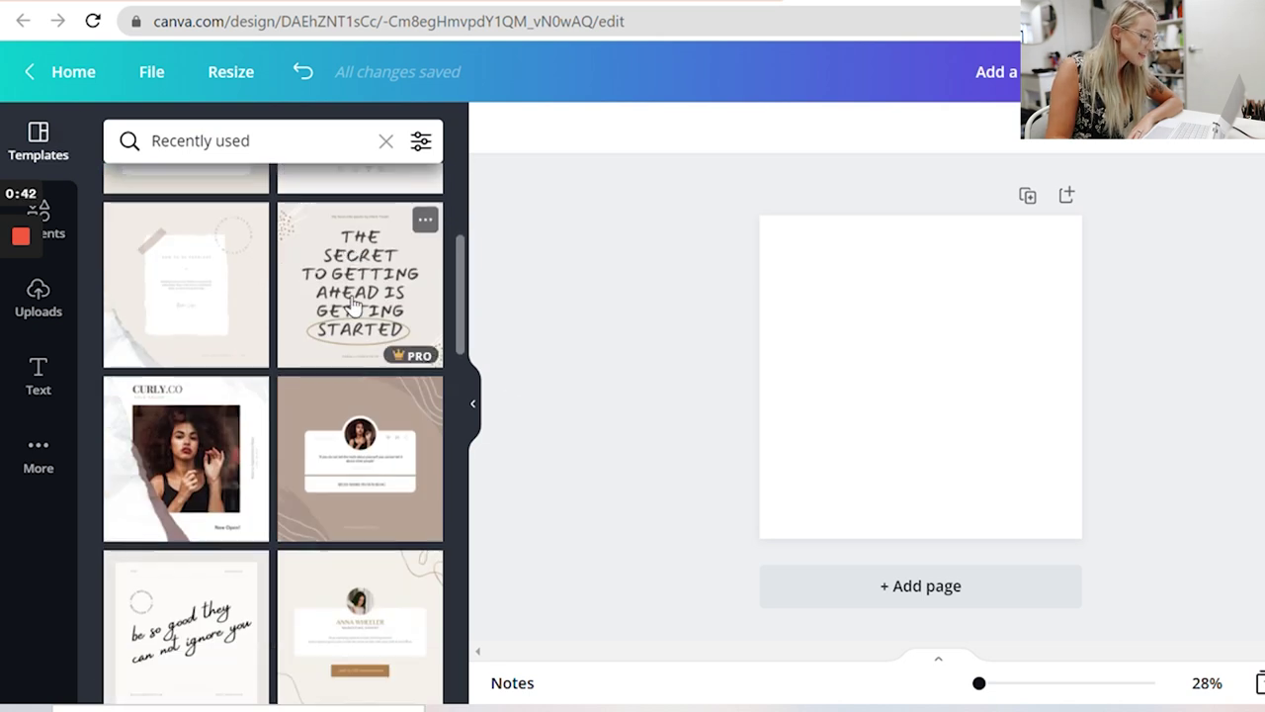
scroll(356, 309, down, 10)
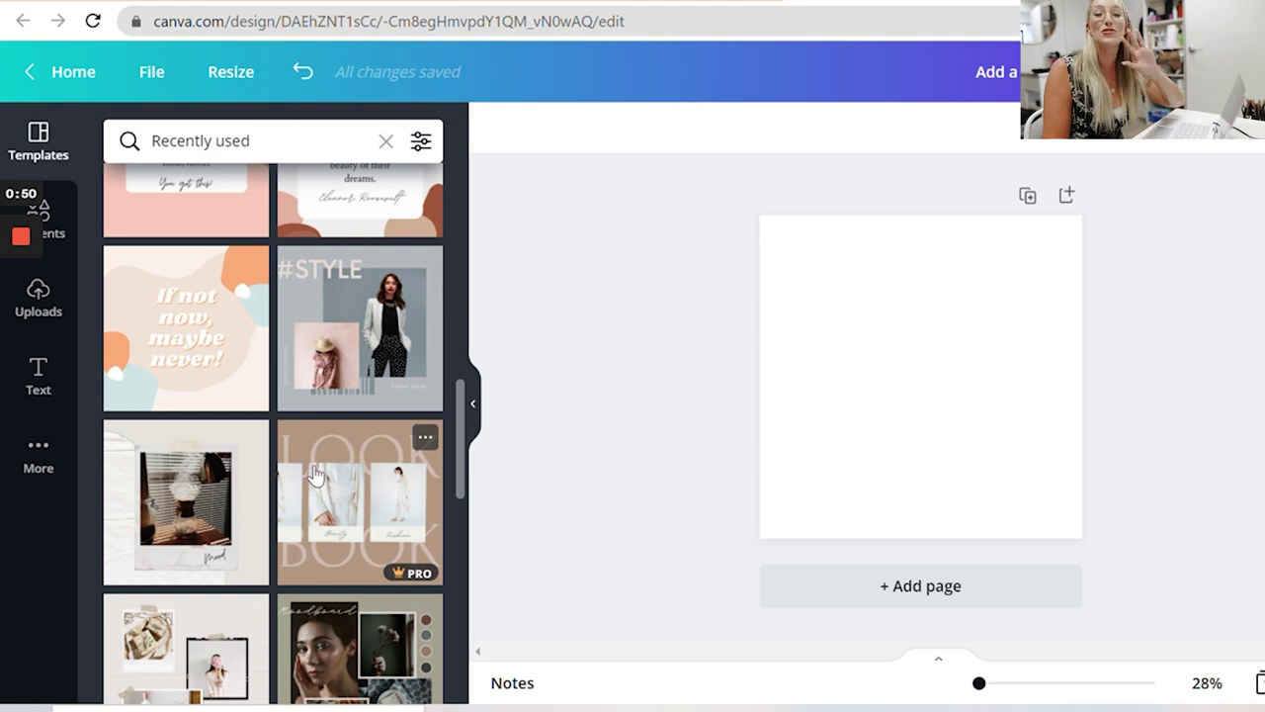
scroll(316, 484, down, 3)
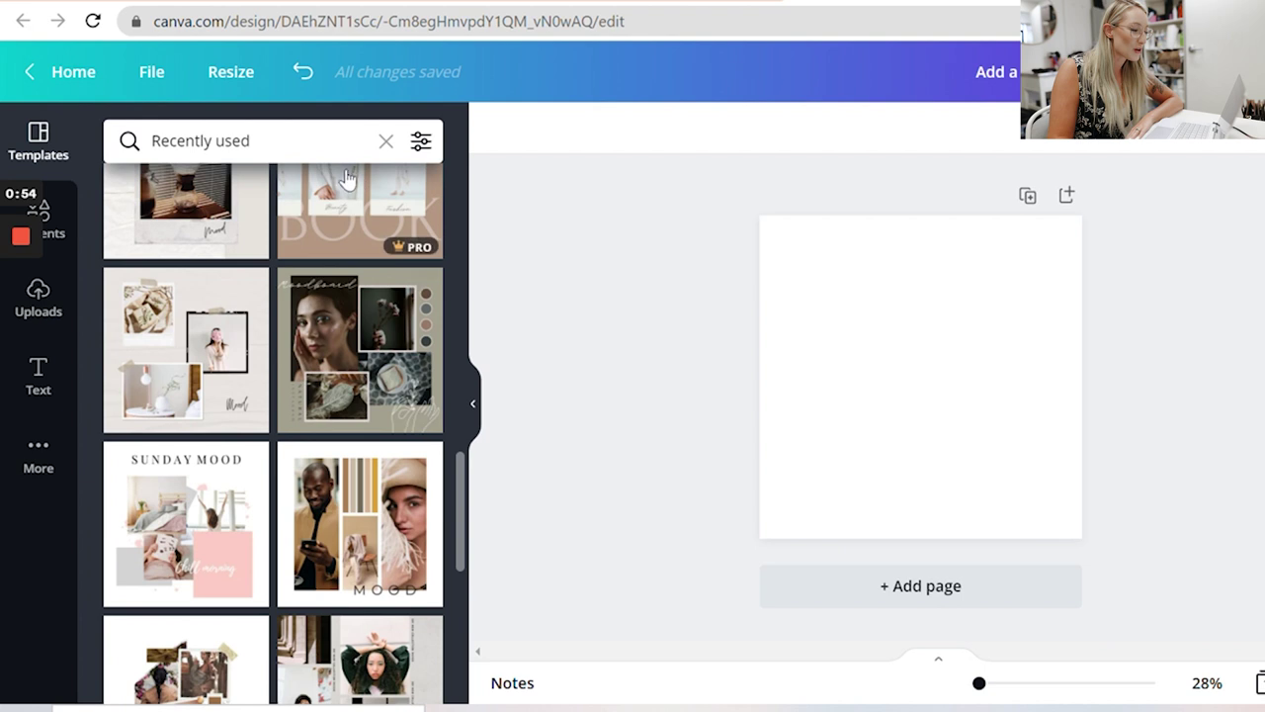
click(310, 138)
drag(310, 139, 102, 132)
key(BackSpace)
text(m)
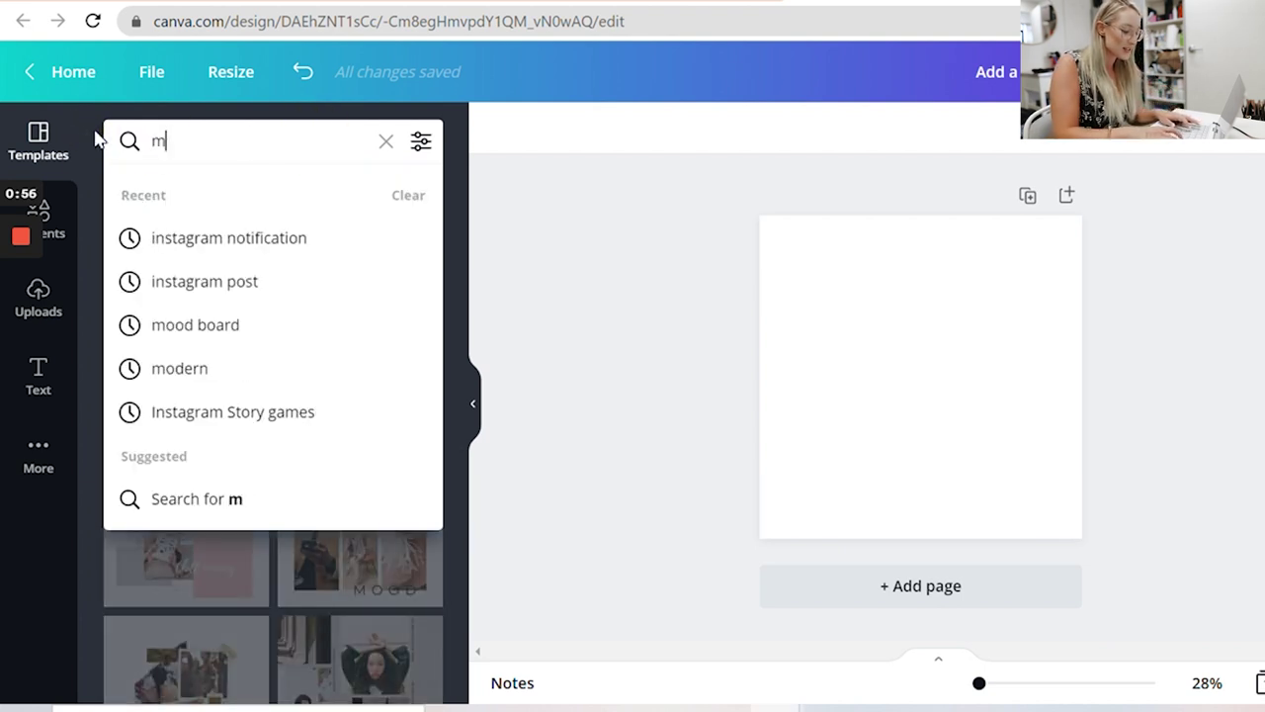
text(ood borard)
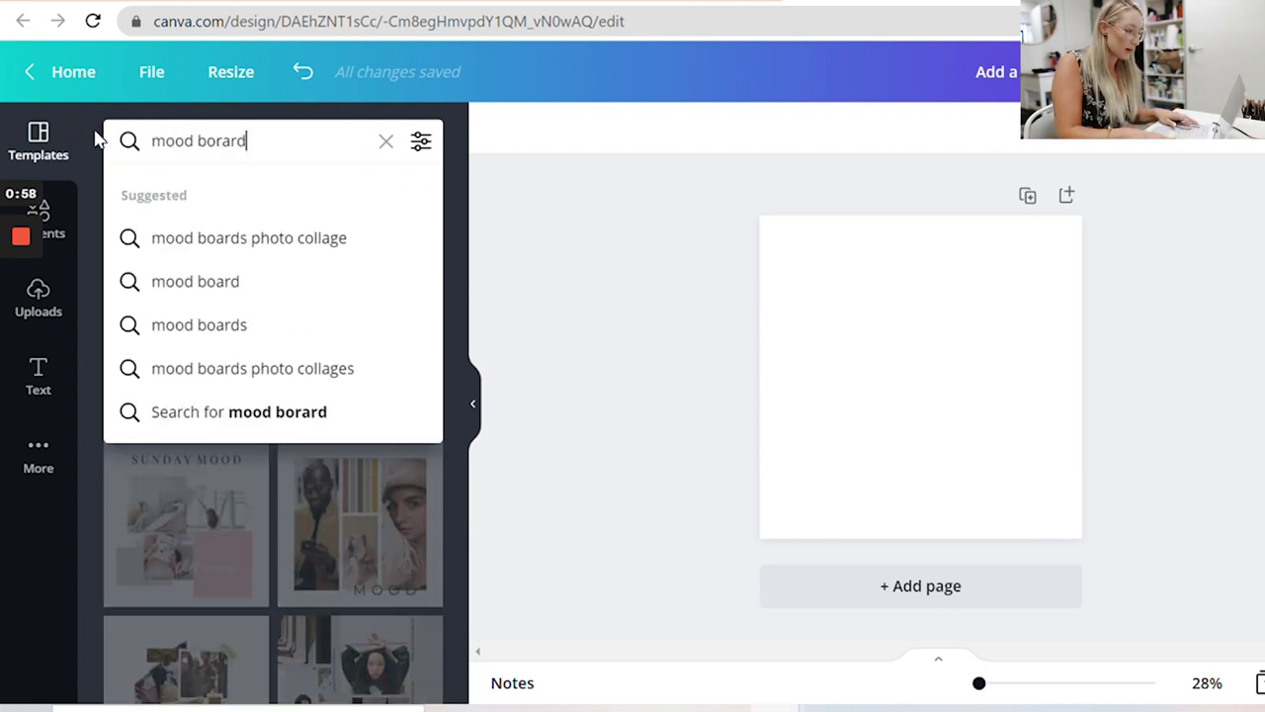
key(BackSpace)
key(BackSpace)
key(BackSpace)
key(BackSpace)
text(ard)
key(Return)
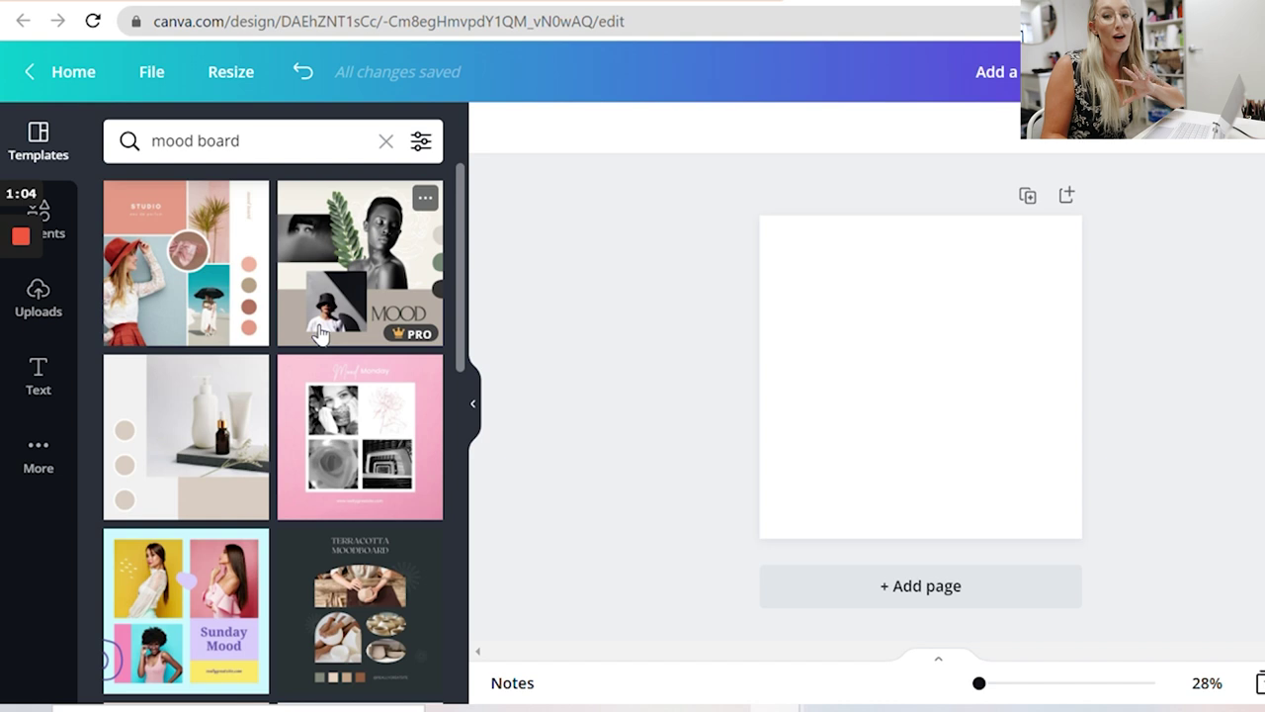
scroll(287, 358, down, 5)
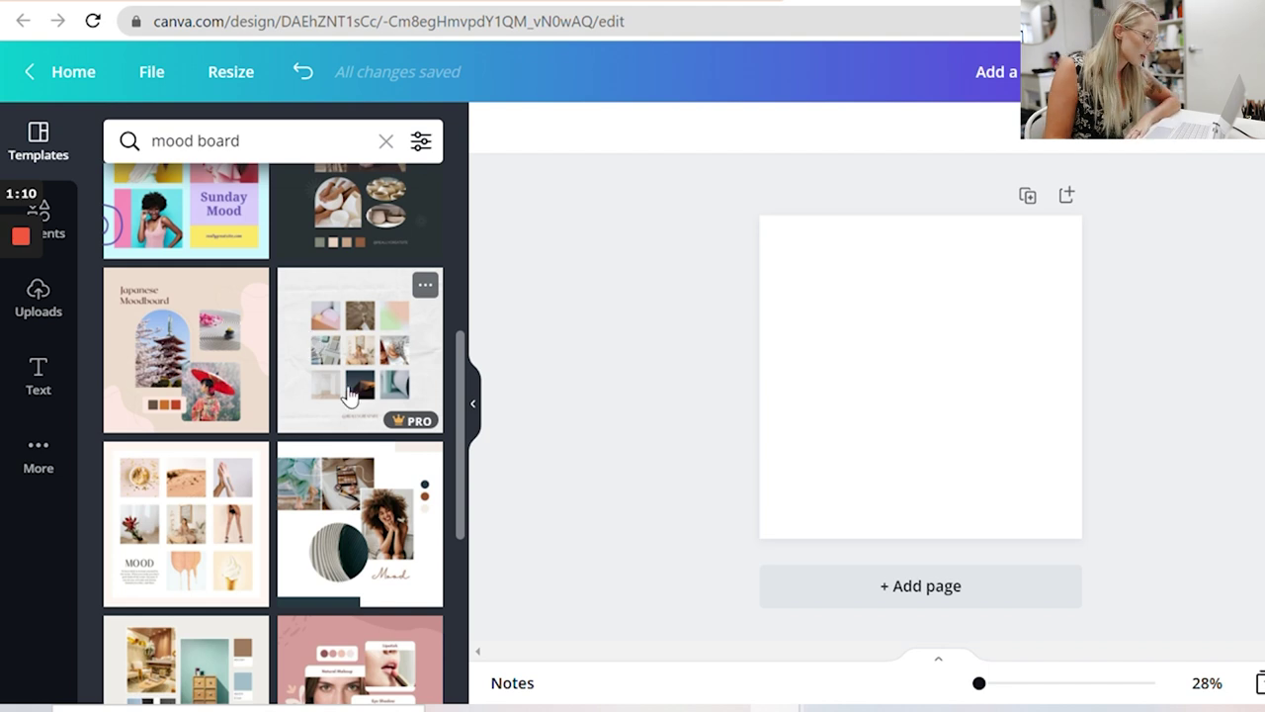
scroll(350, 404, down, 2)
scroll(348, 406, up, 5)
scroll(336, 376, up, 1)
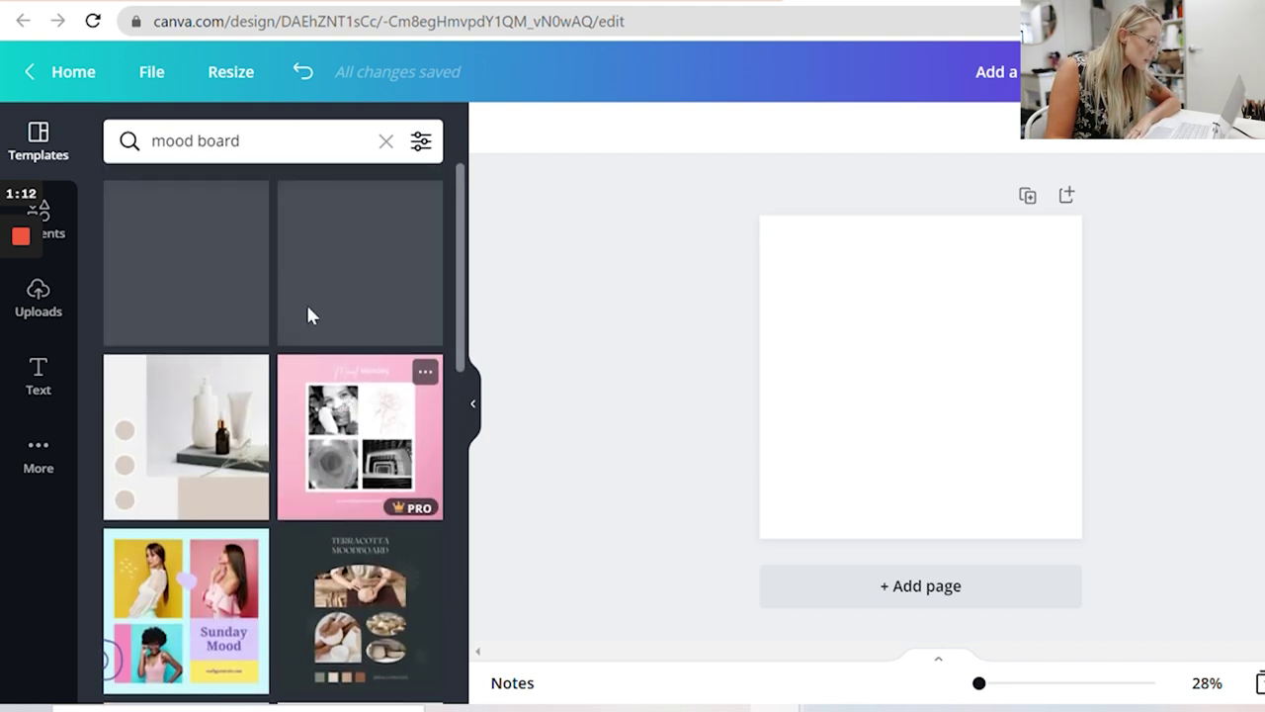
click(386, 140)
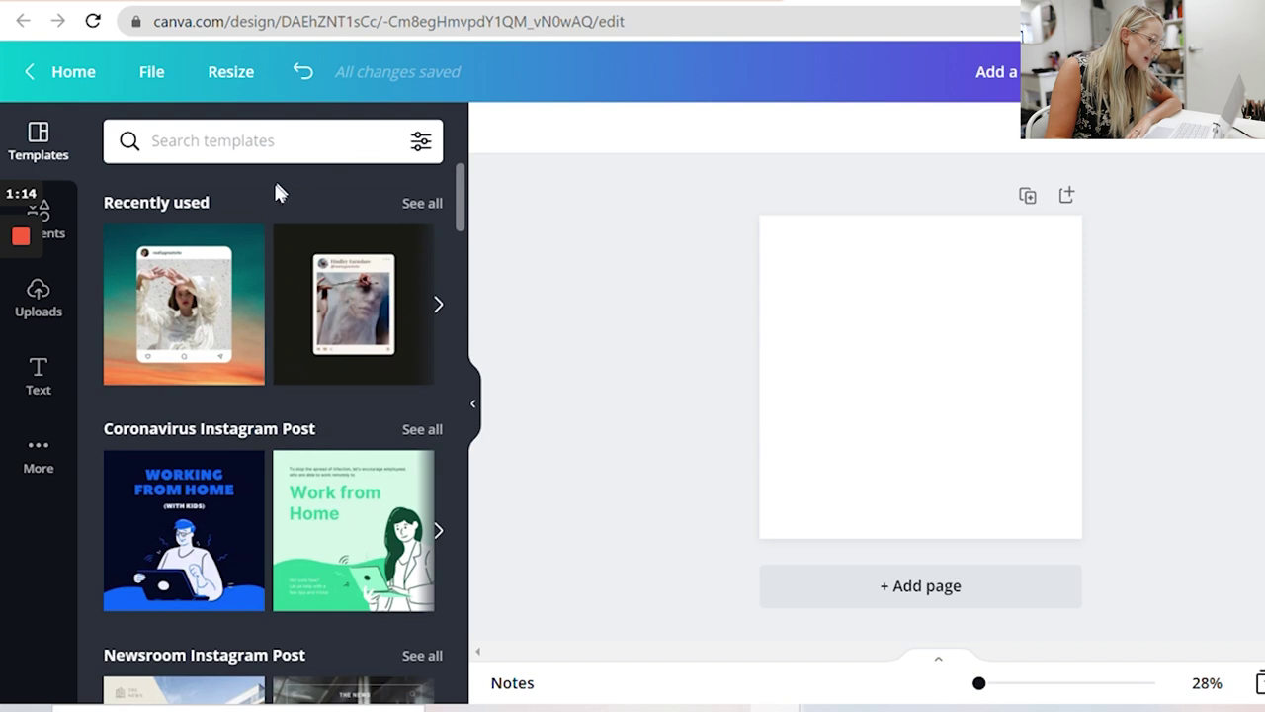
click(405, 209)
scroll(379, 369, down, 10)
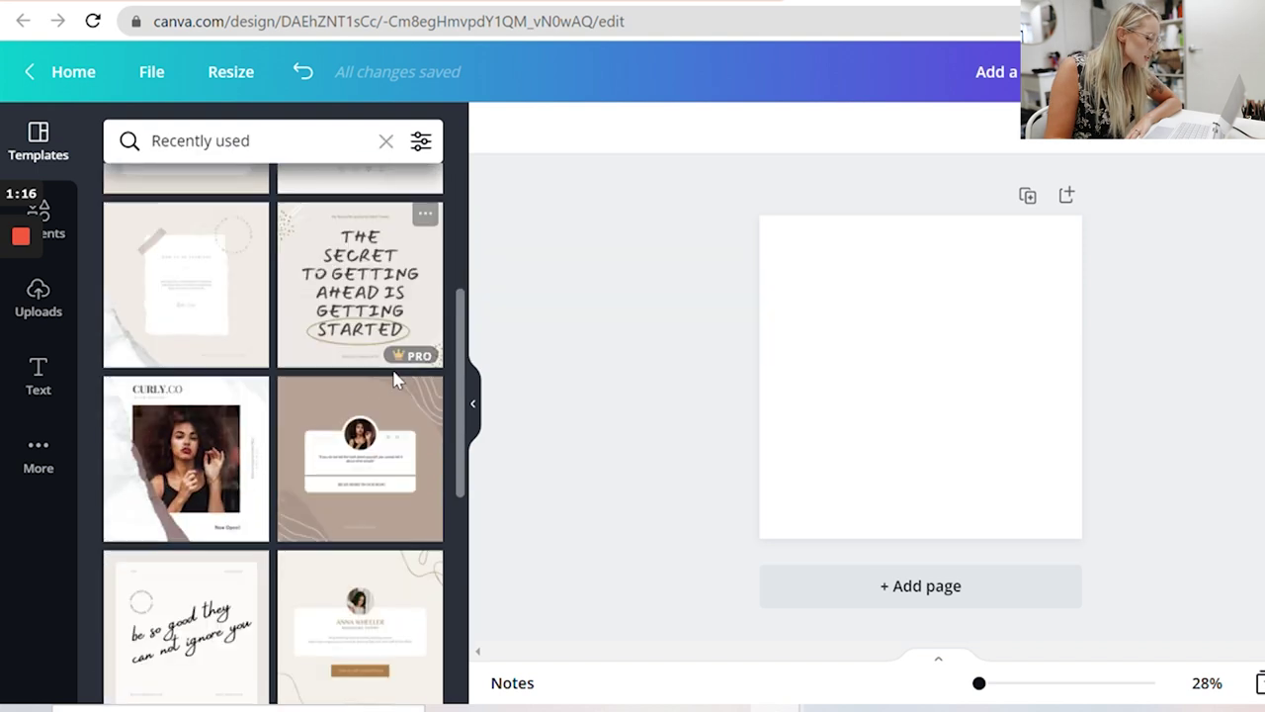
scroll(392, 378, down, 4)
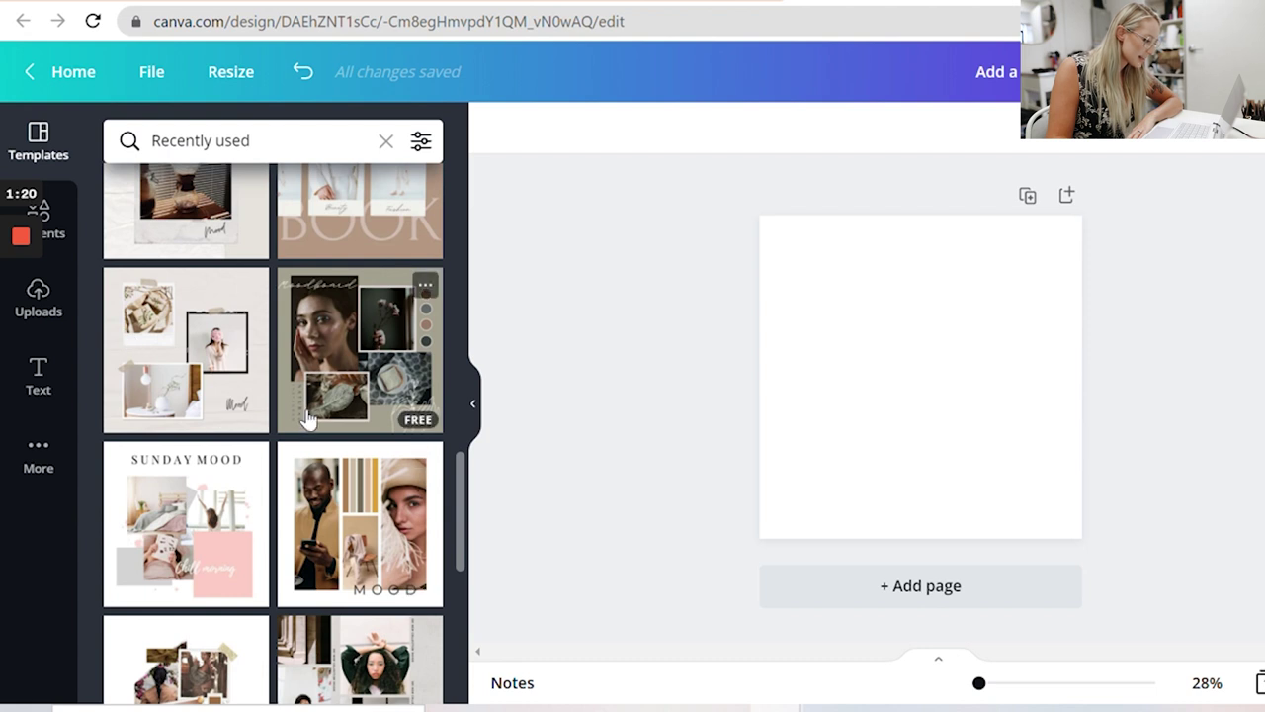
scroll(306, 420, down, 1)
- Apply the four-photo moodboard template to the blank page and select its background
click(360, 249)
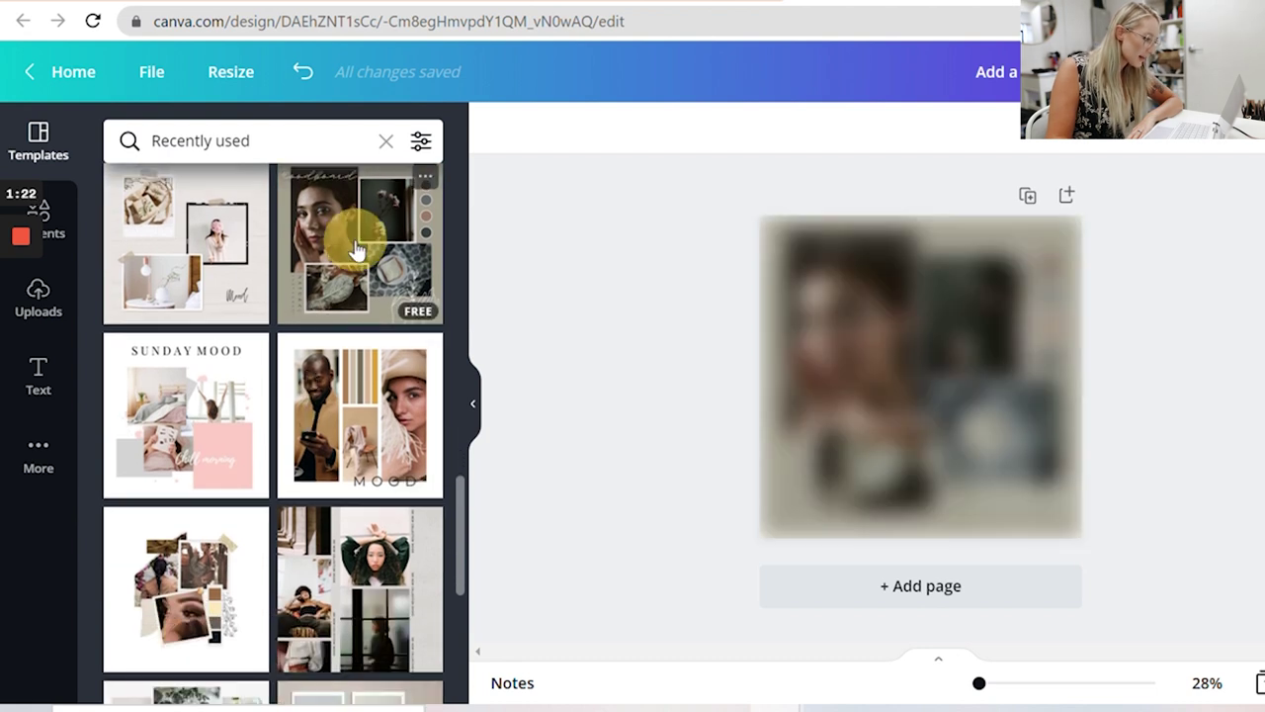
click(1025, 256)
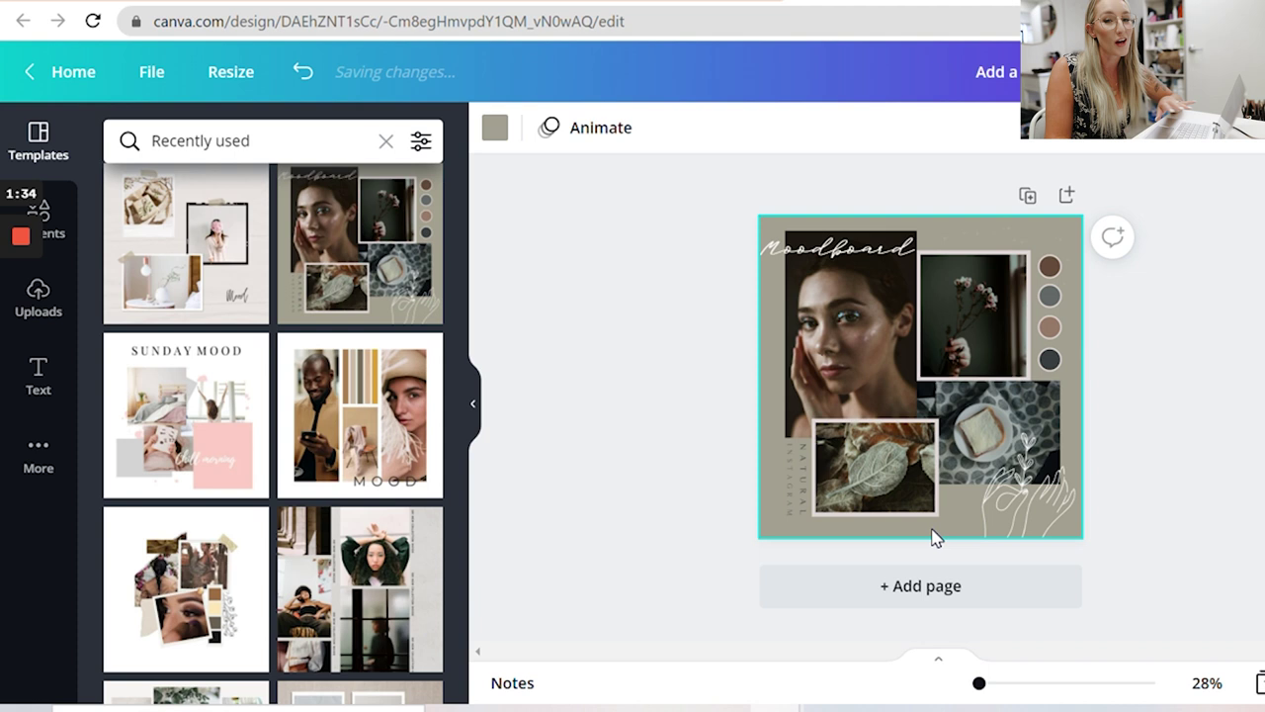
click(919, 534)
- Open the background colour options and copy the peach hex #F2B28D from Adobe Color
click(492, 130)
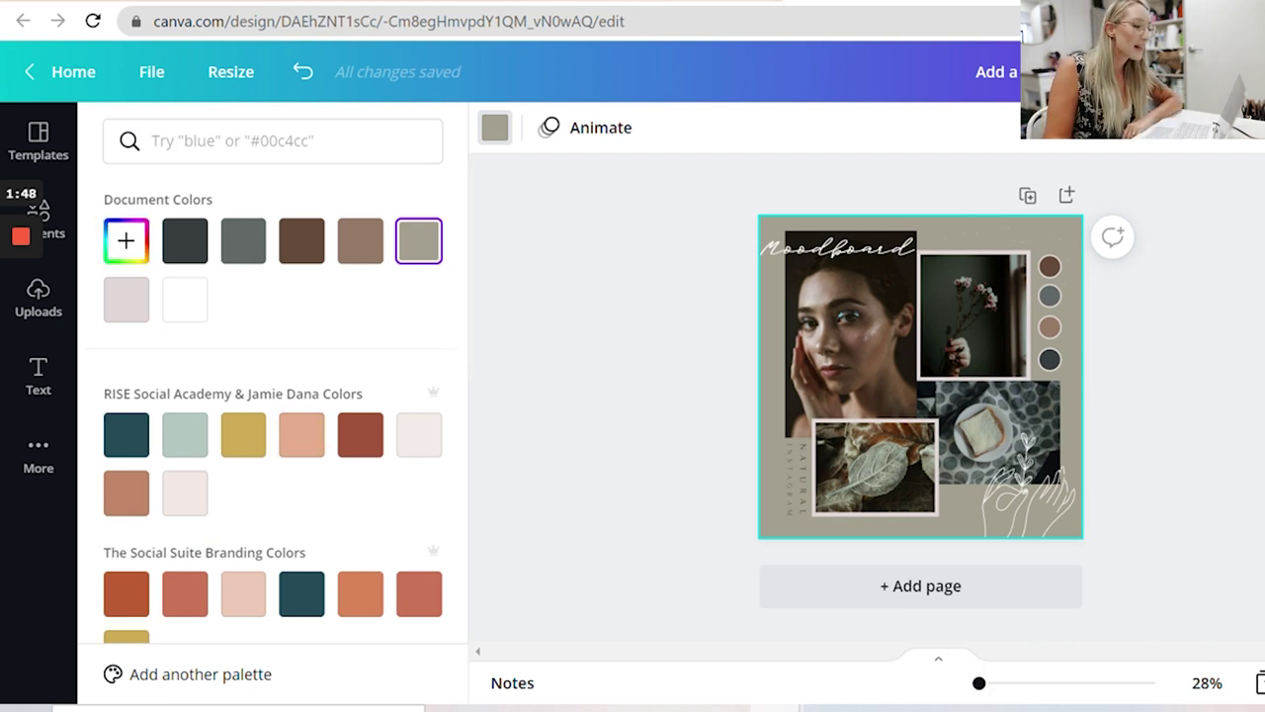
key(ctrl+Tab)
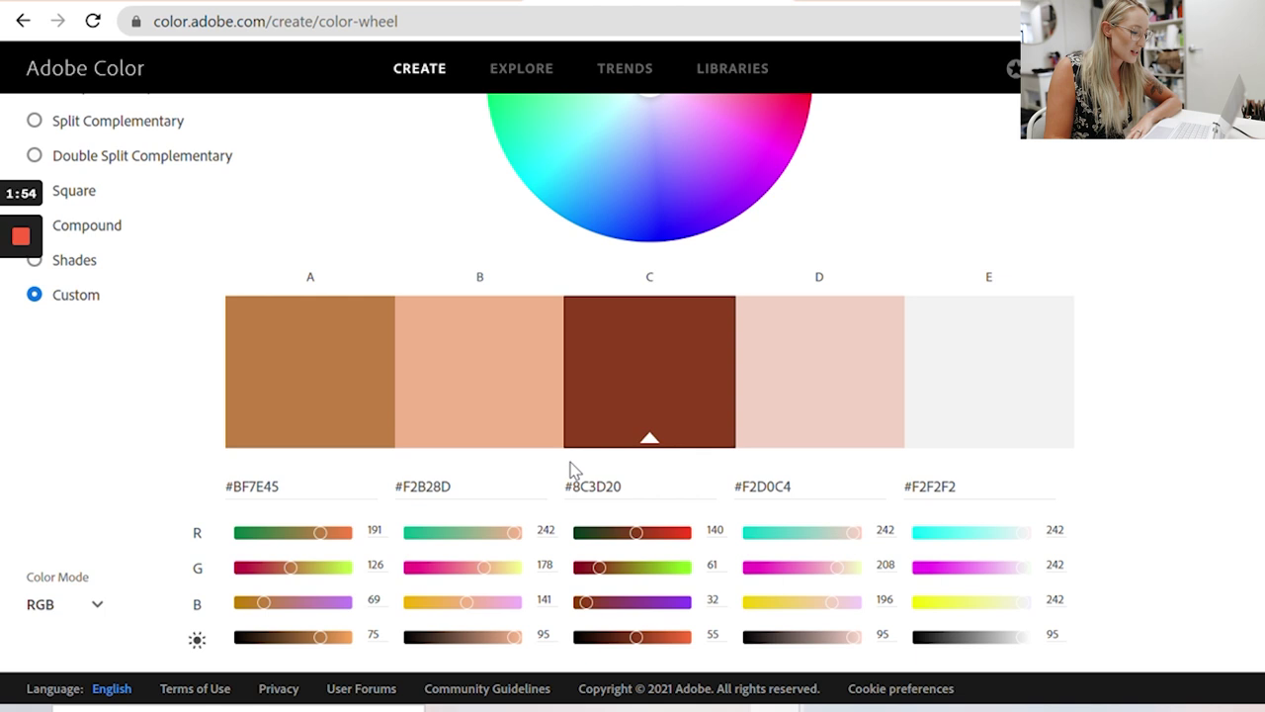
click(405, 485)
key(ctrl+c)
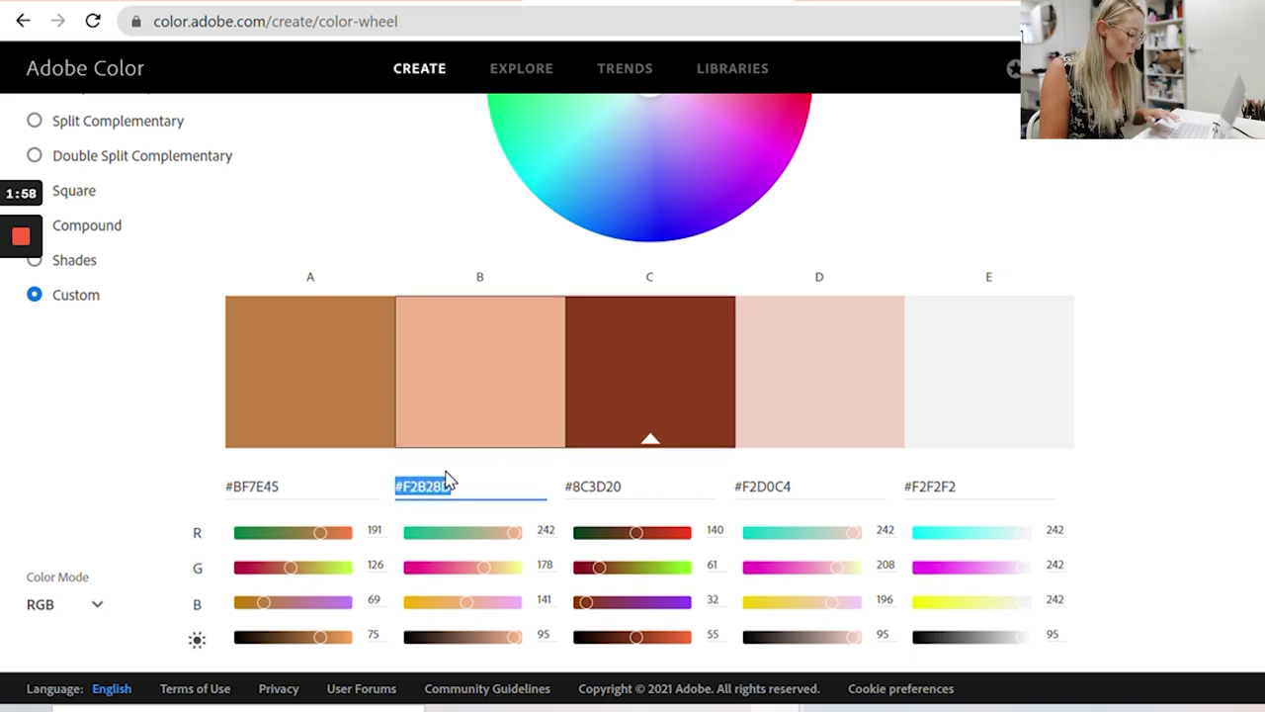
key(ctrl+Tab)
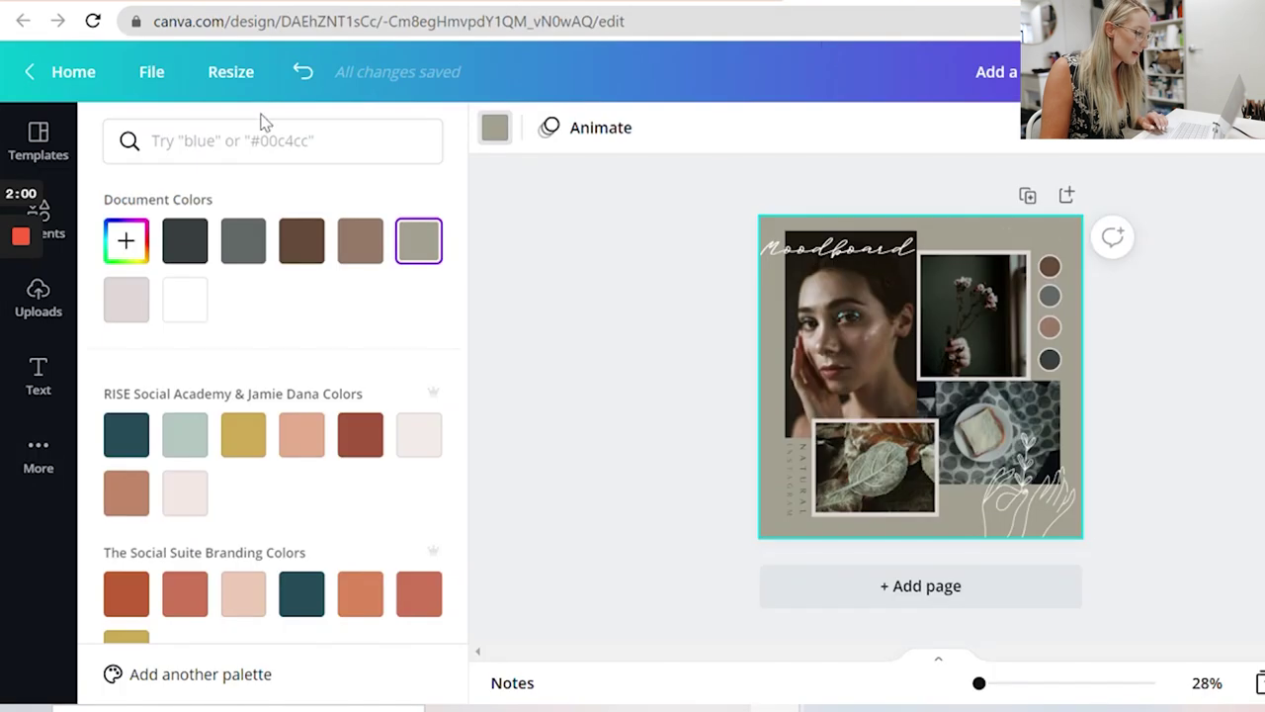
- Add #F2B28D as a document colour to make the background peach, then select the bottom colour dot
click(125, 241)
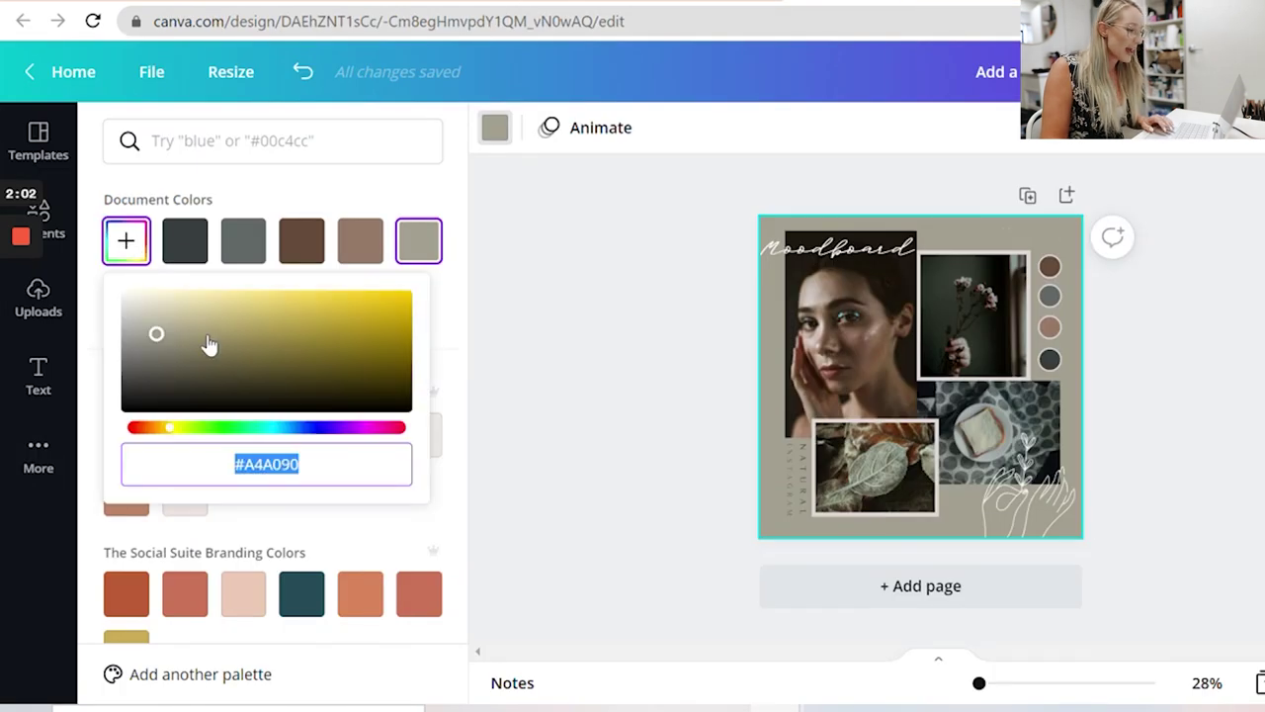
text(#)
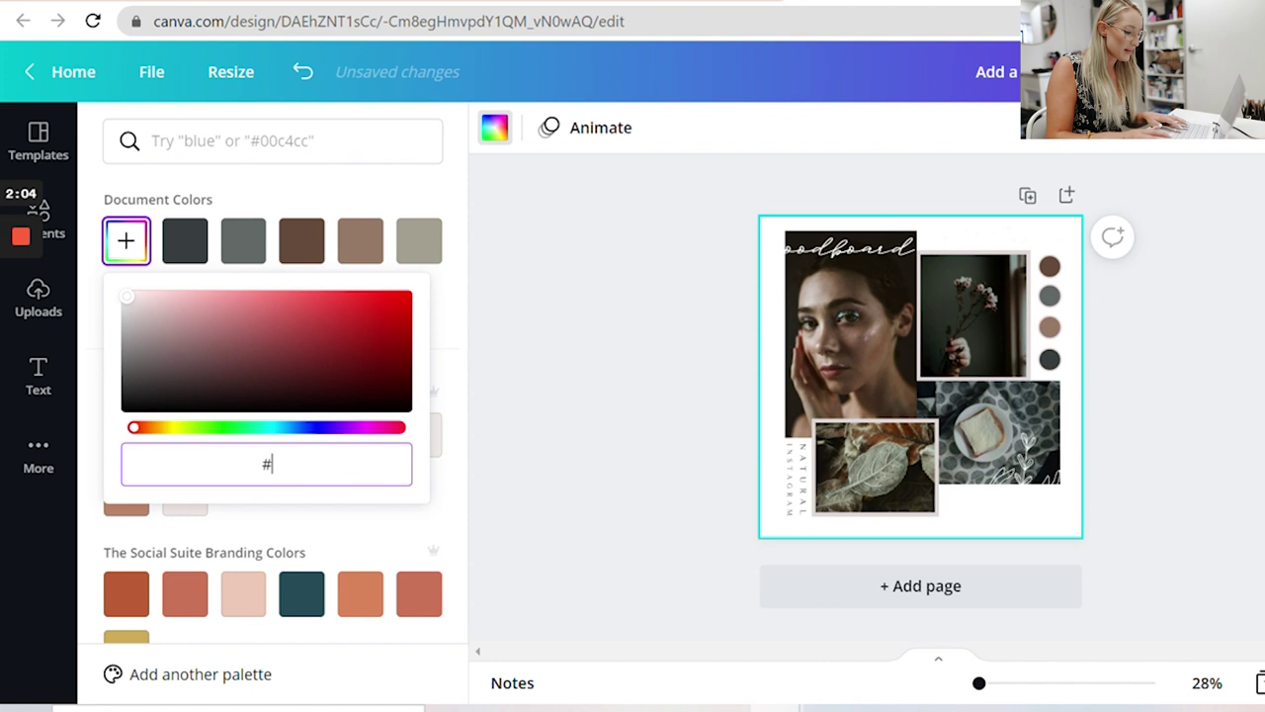
key(ctrl+v)
key(Escape)
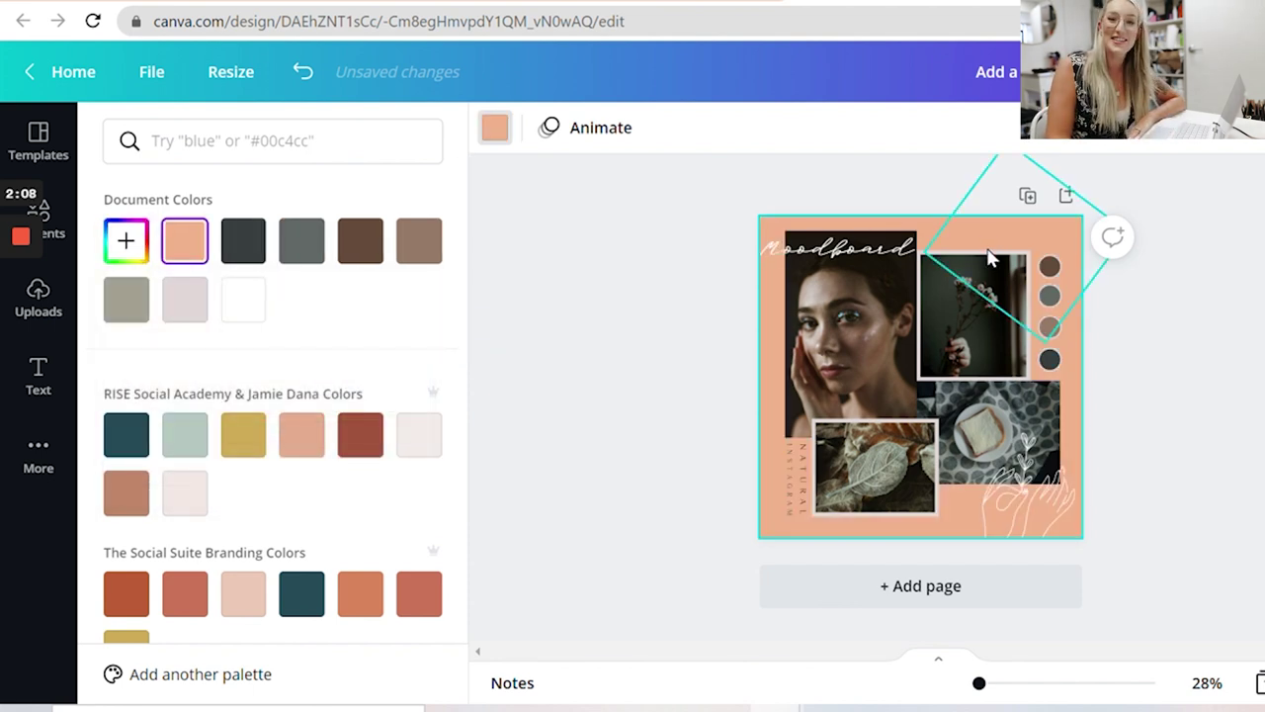
click(1051, 296)
click(1050, 358)
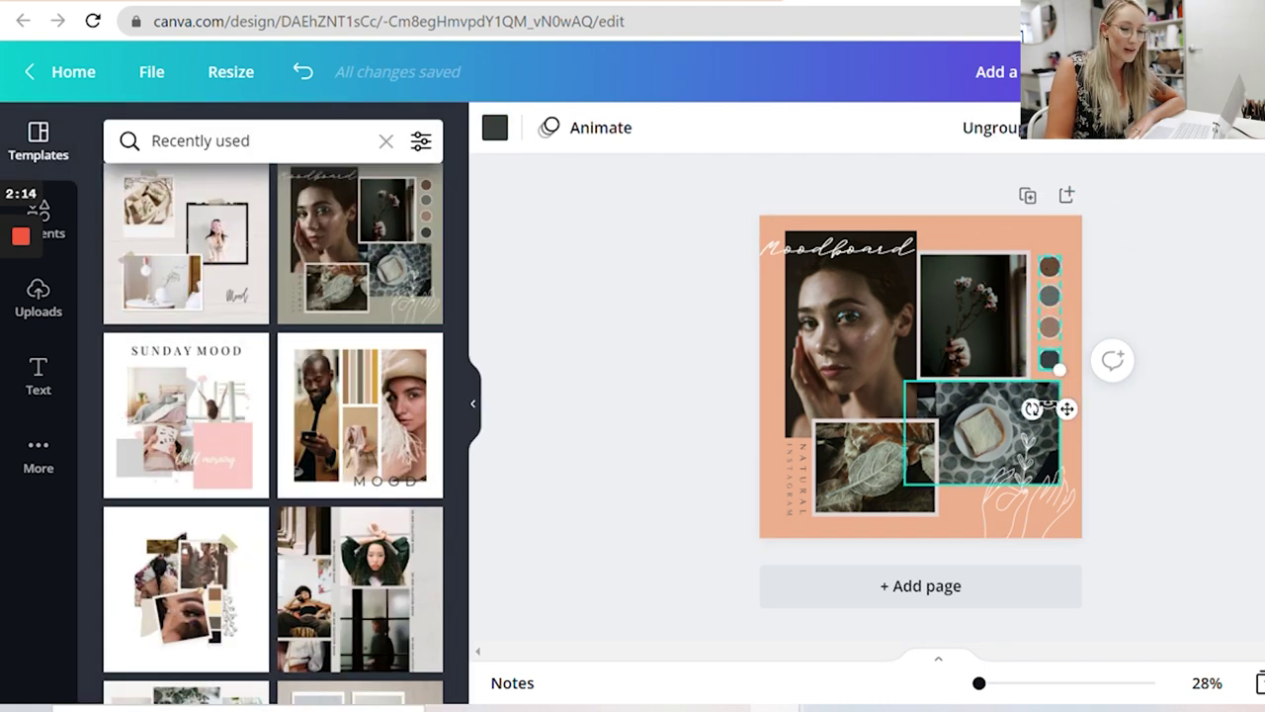
- Delete the portrait photo and undo to restore it, then open the Elements panel
click(887, 375)
key(Delete)
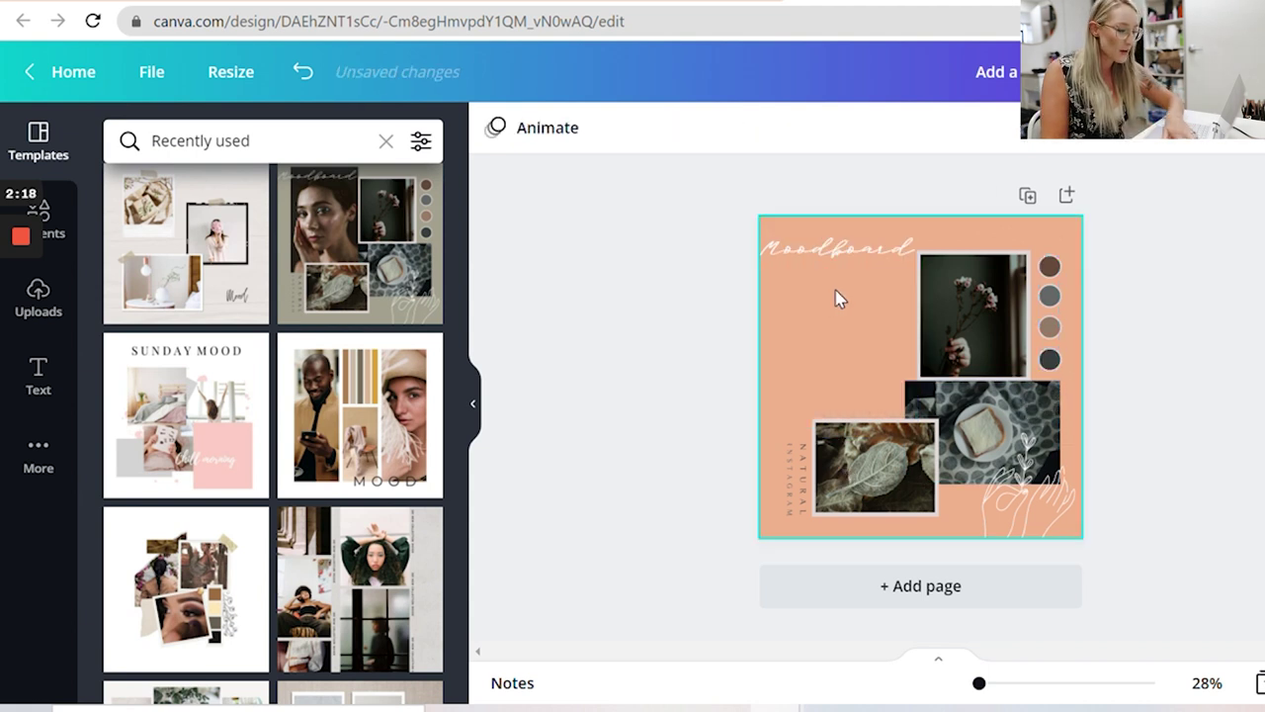
key(ctrl+z)
right_click(856, 316)
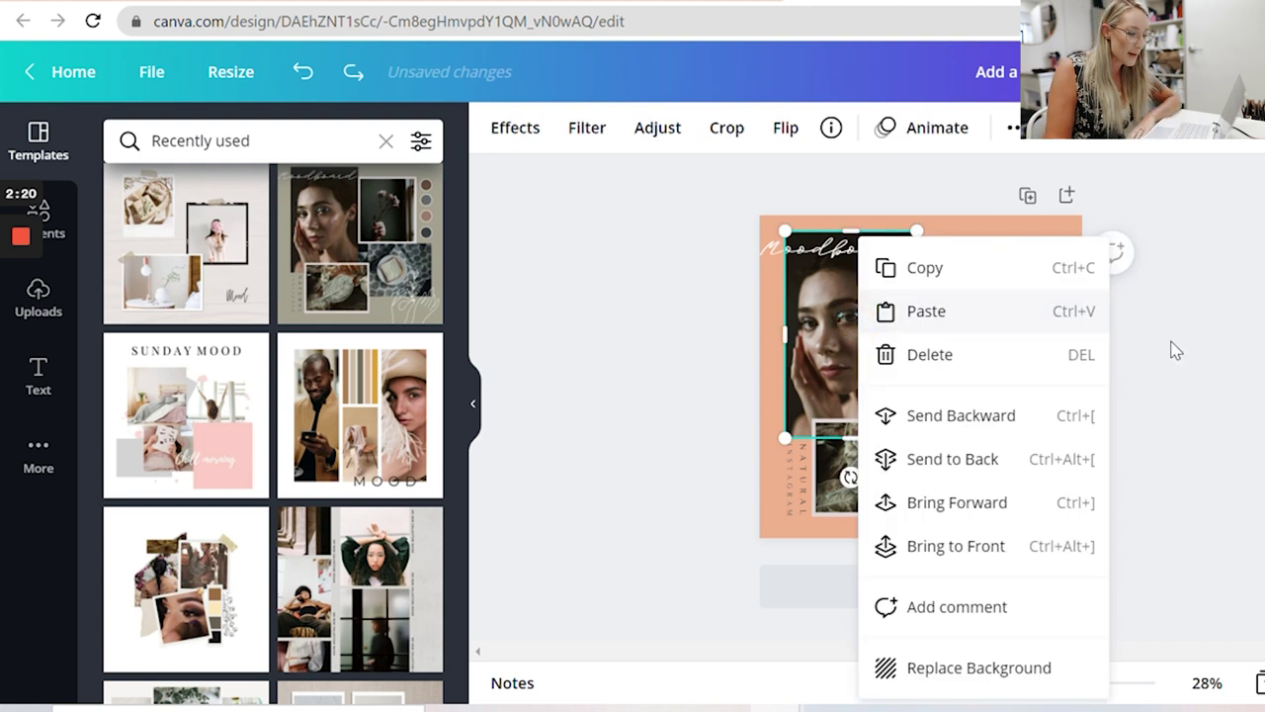
click(1247, 385)
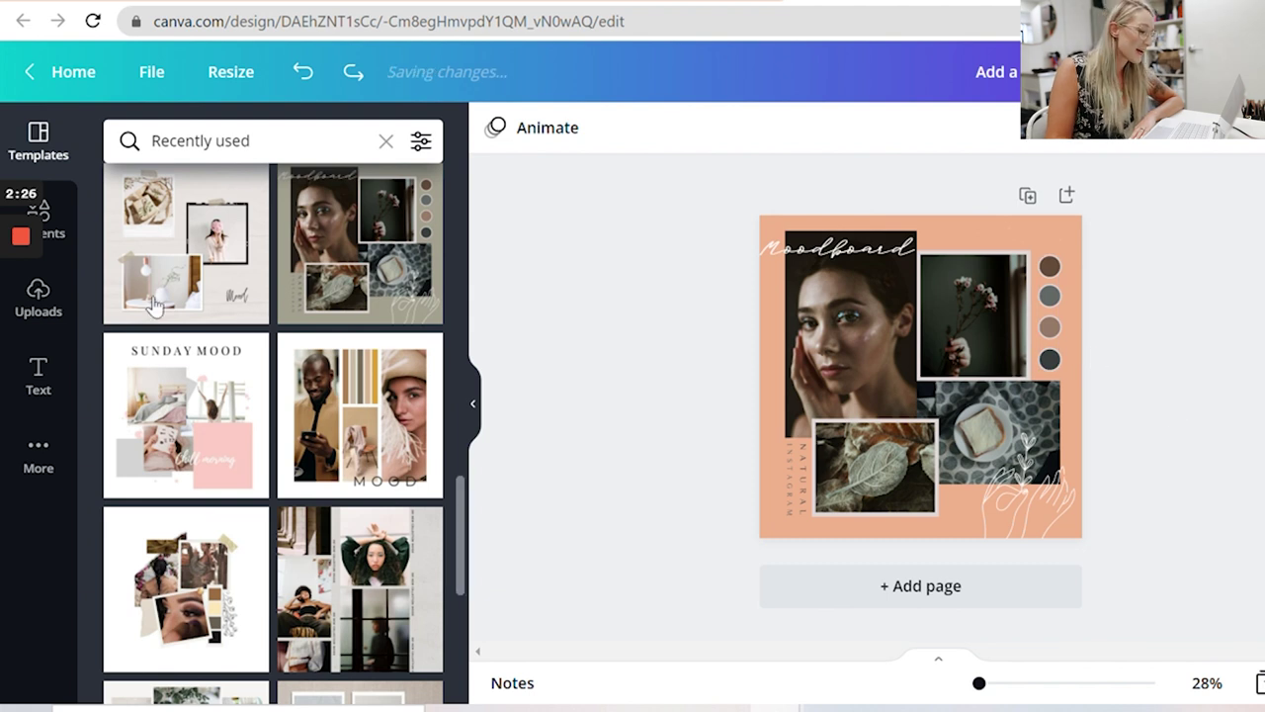
click(47, 223)
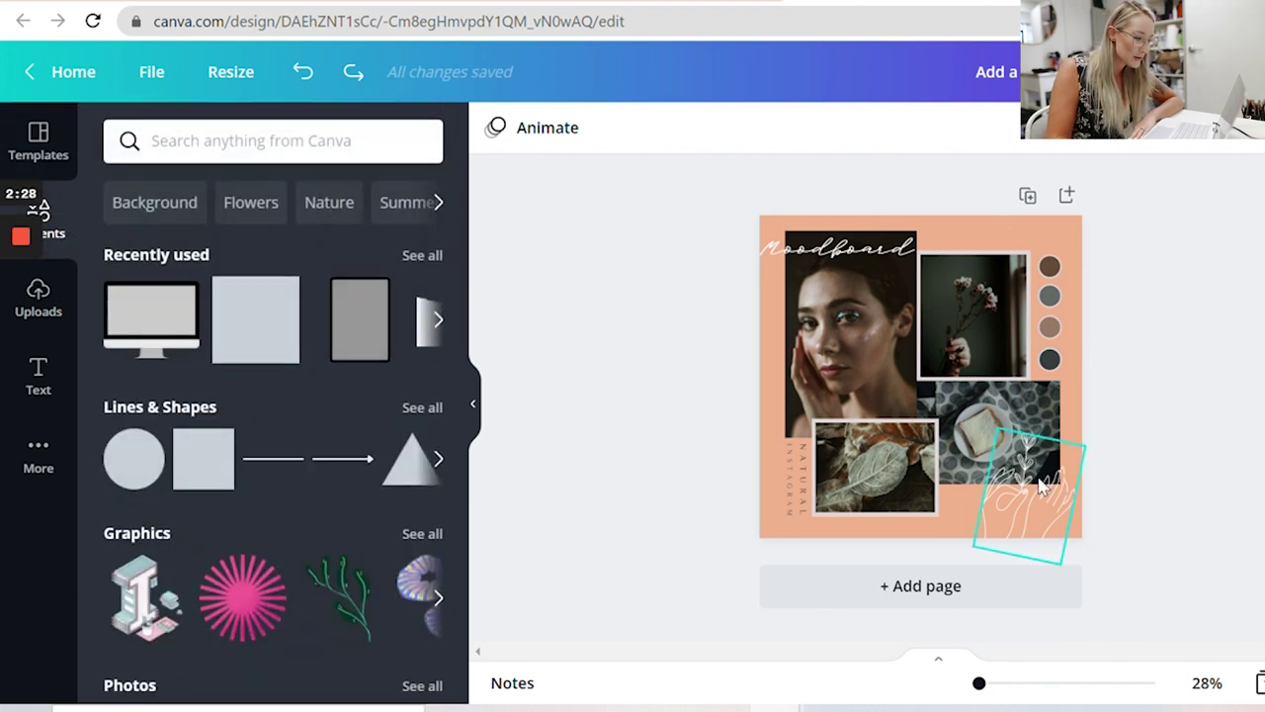
- Add the thin curved line graphic from the recently used elements to the mood board
scroll(287, 415, down, 1)
scroll(309, 406, up, 1)
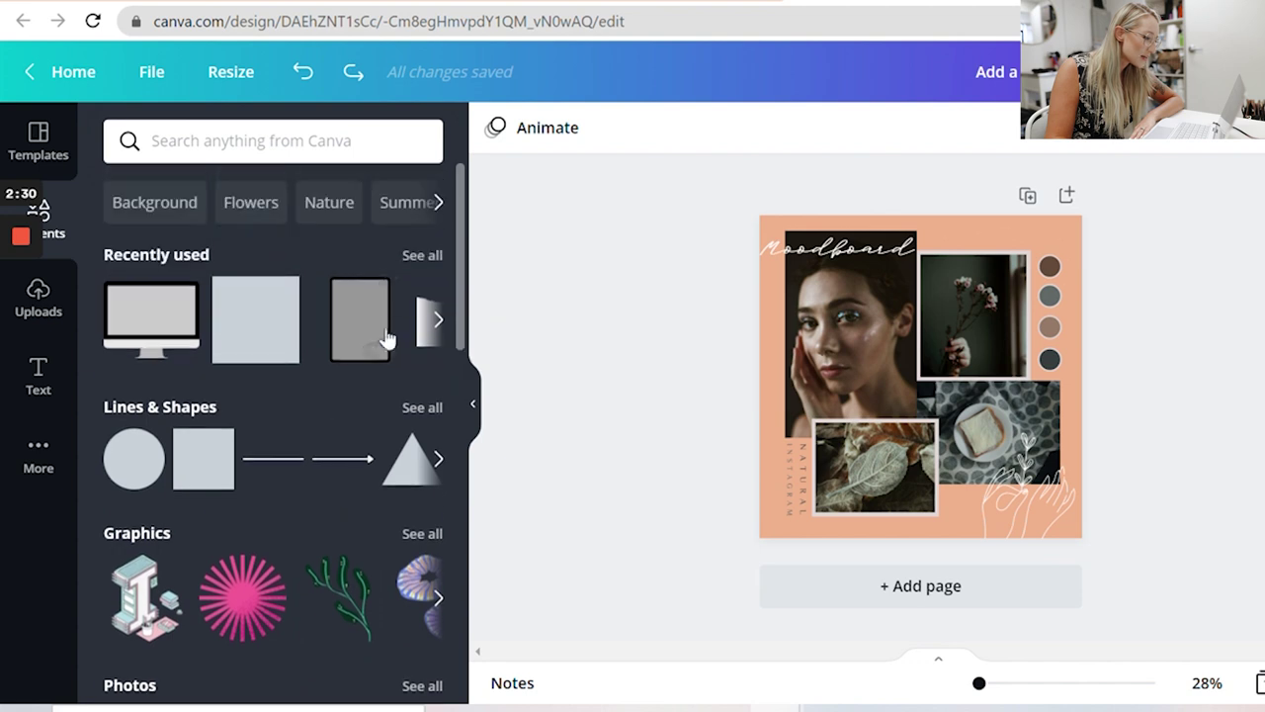
click(422, 256)
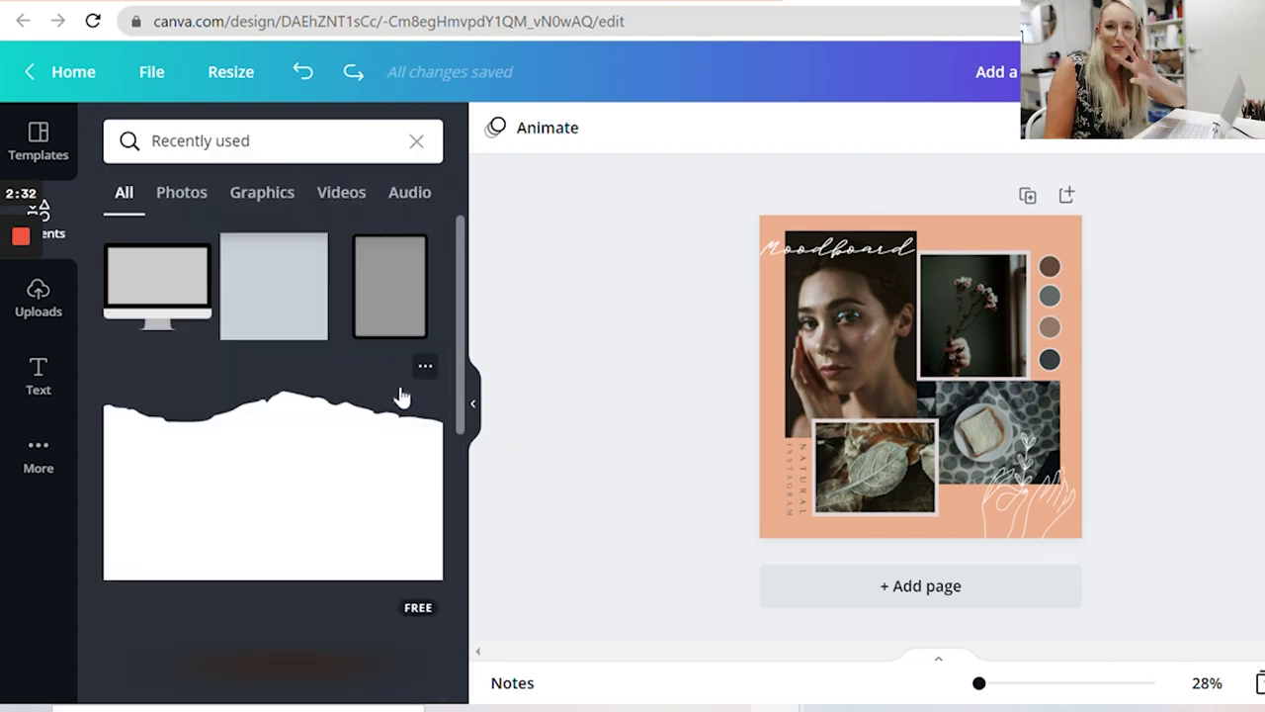
scroll(391, 405, down, 5)
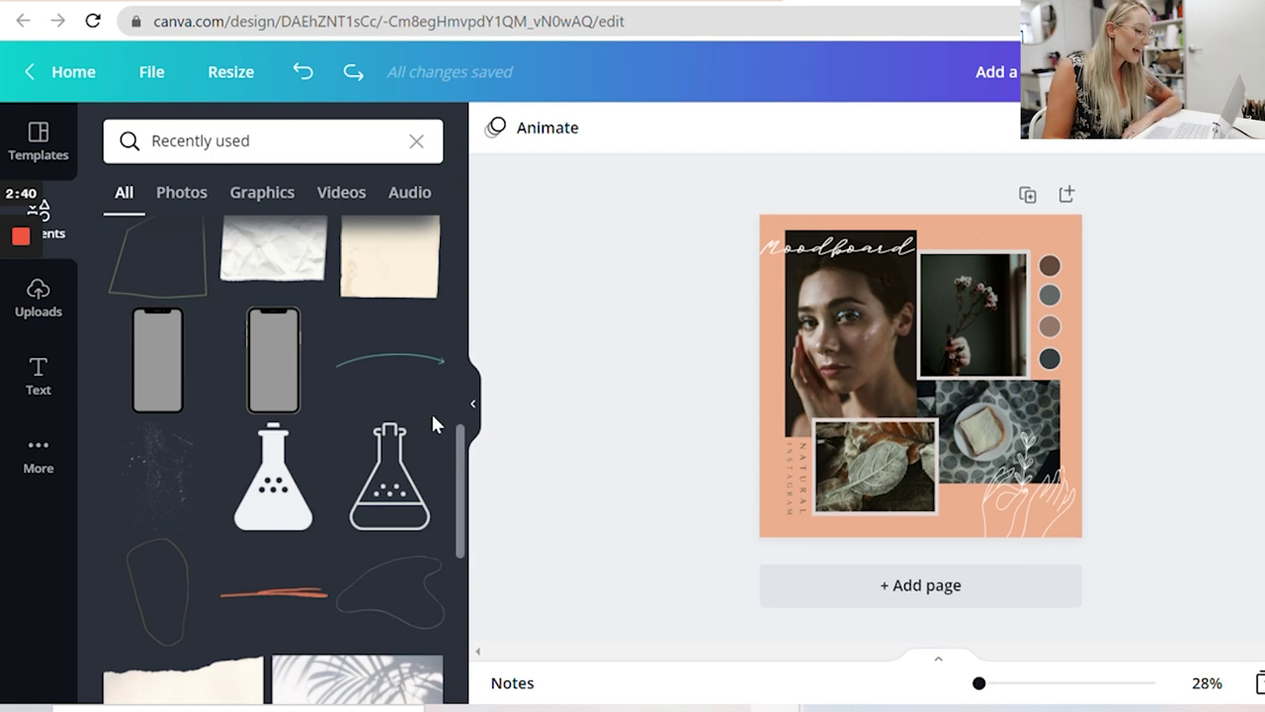
click(413, 581)
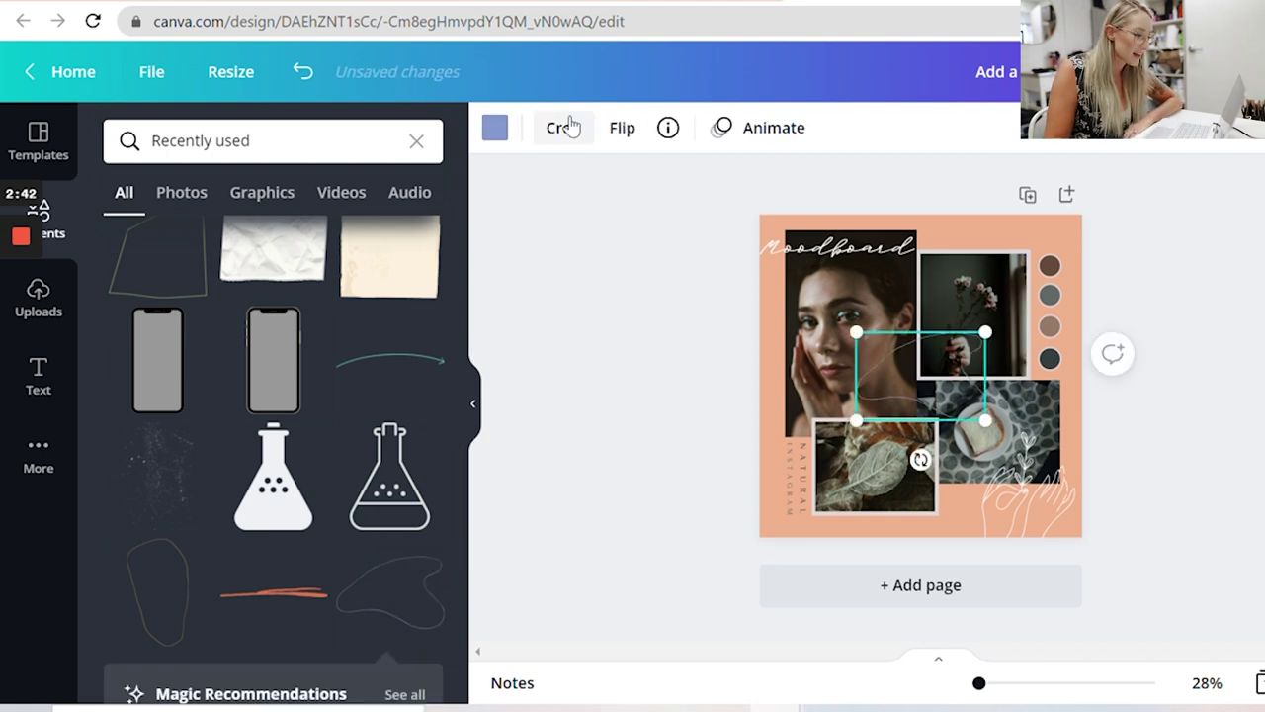
- Recolour the line mustard gold, enlarge it and place it across the lower photos
click(493, 128)
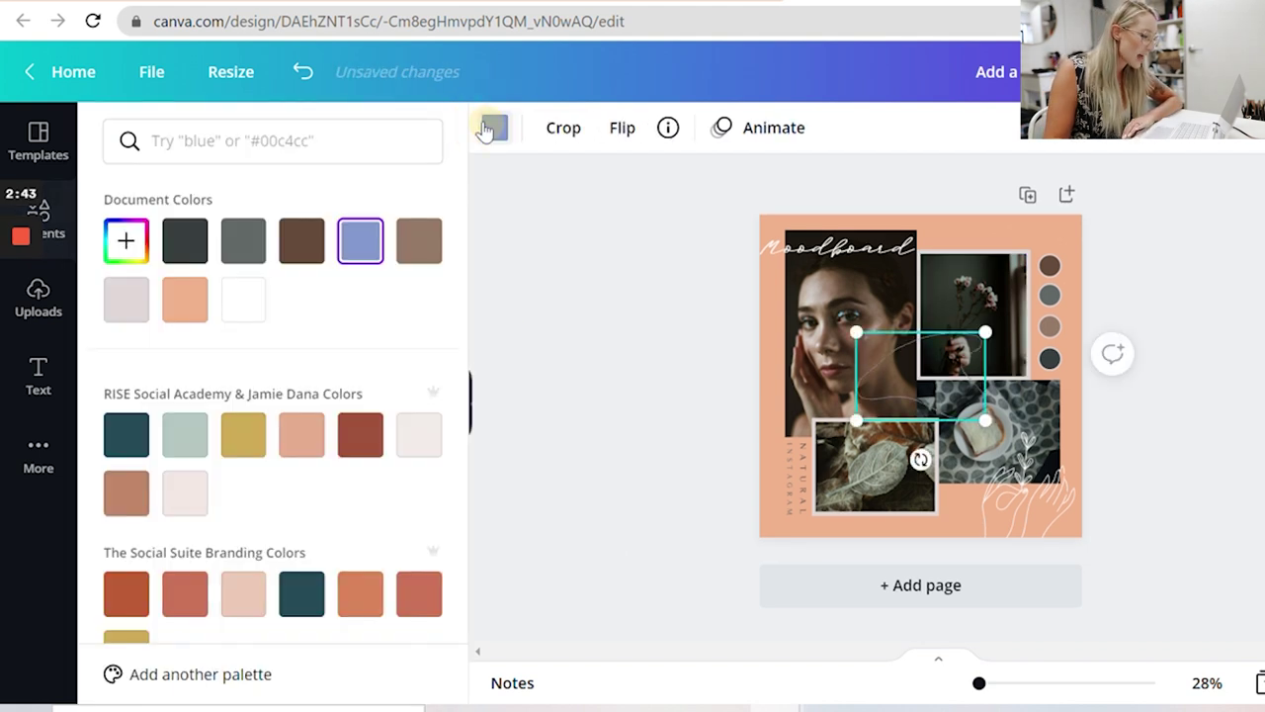
click(237, 422)
drag(854, 331, 683, 262)
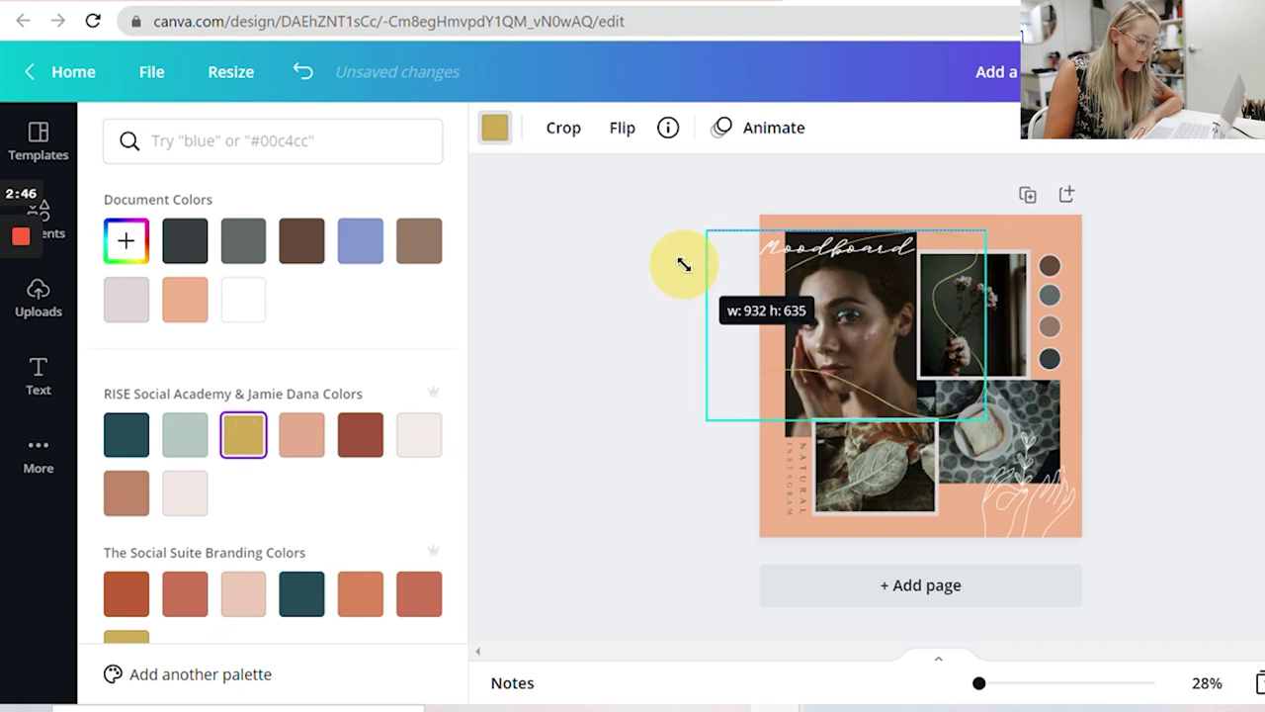
drag(958, 393, 1006, 508)
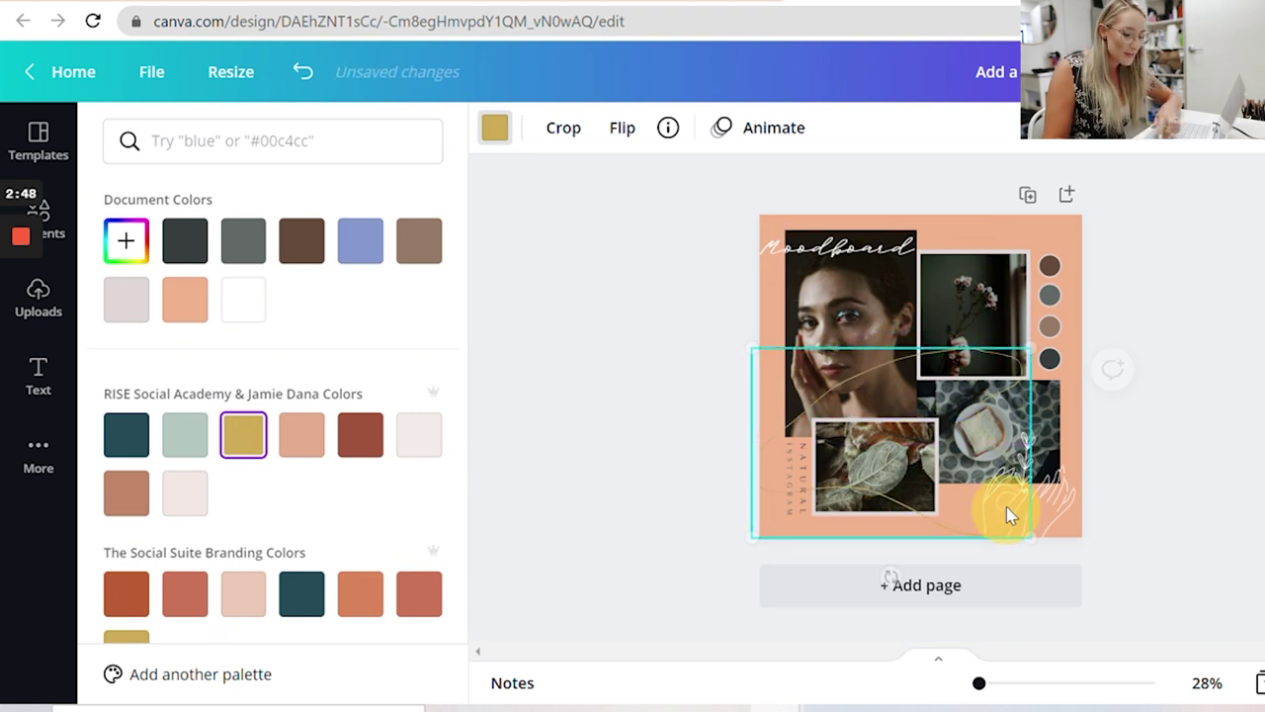
click(1111, 370)
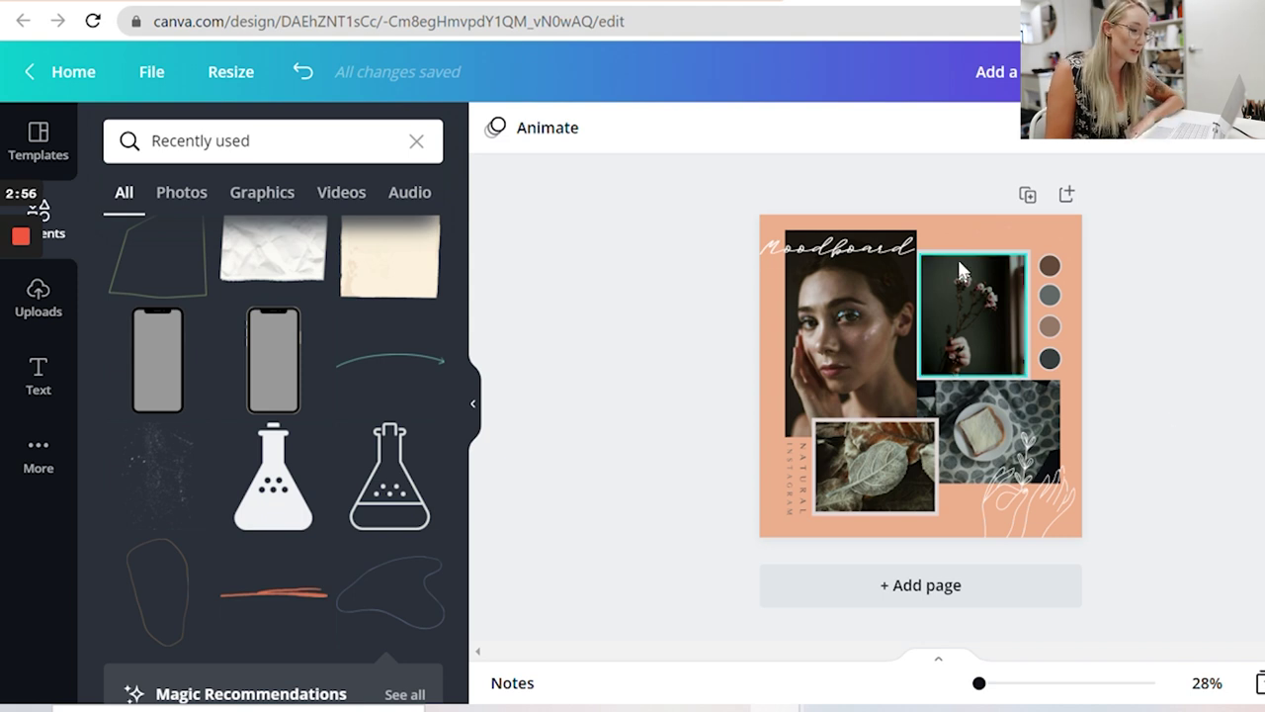
- Change the 'Moodboard' heading font from Scandilover Script to Buffalo
click(891, 245)
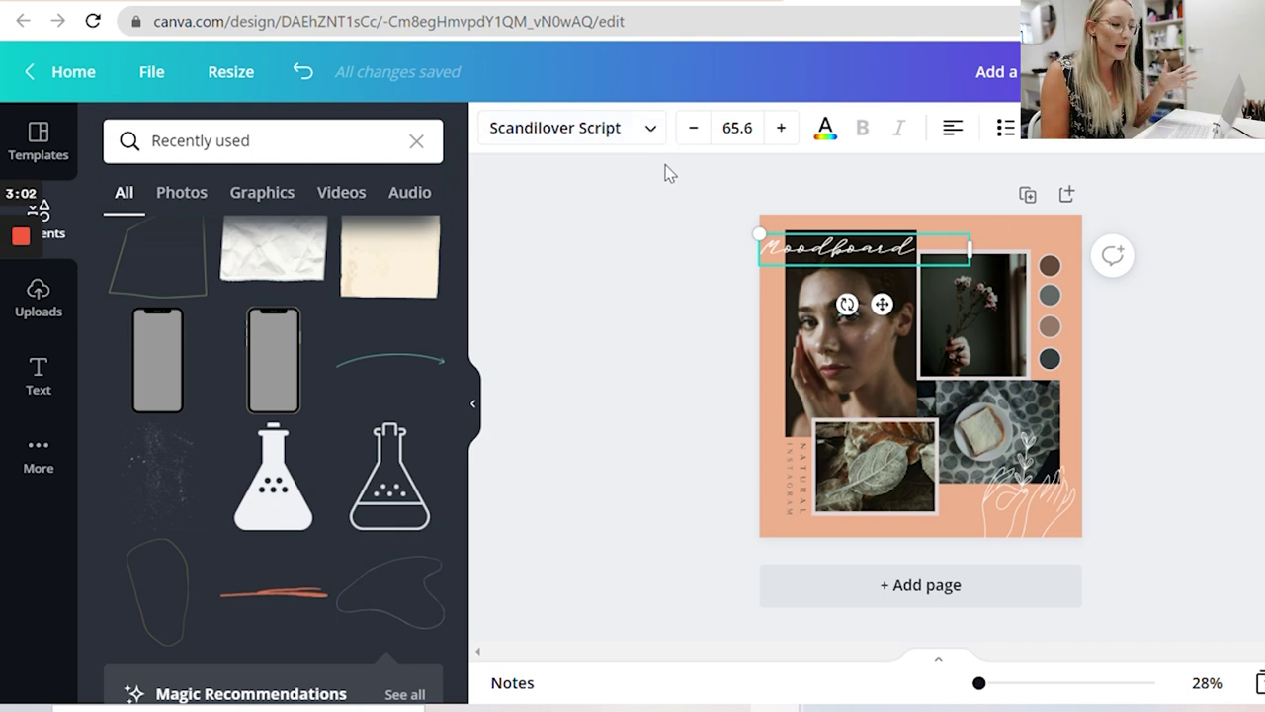
click(652, 132)
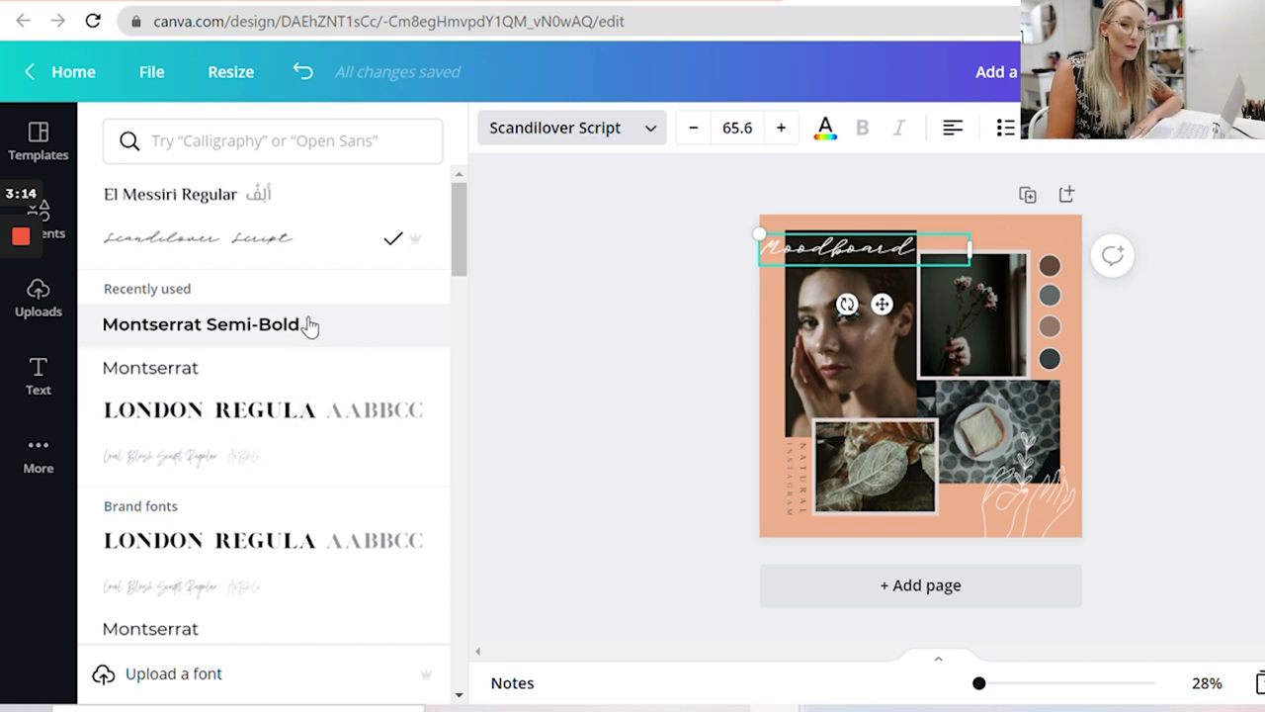
scroll(308, 326, down, 3)
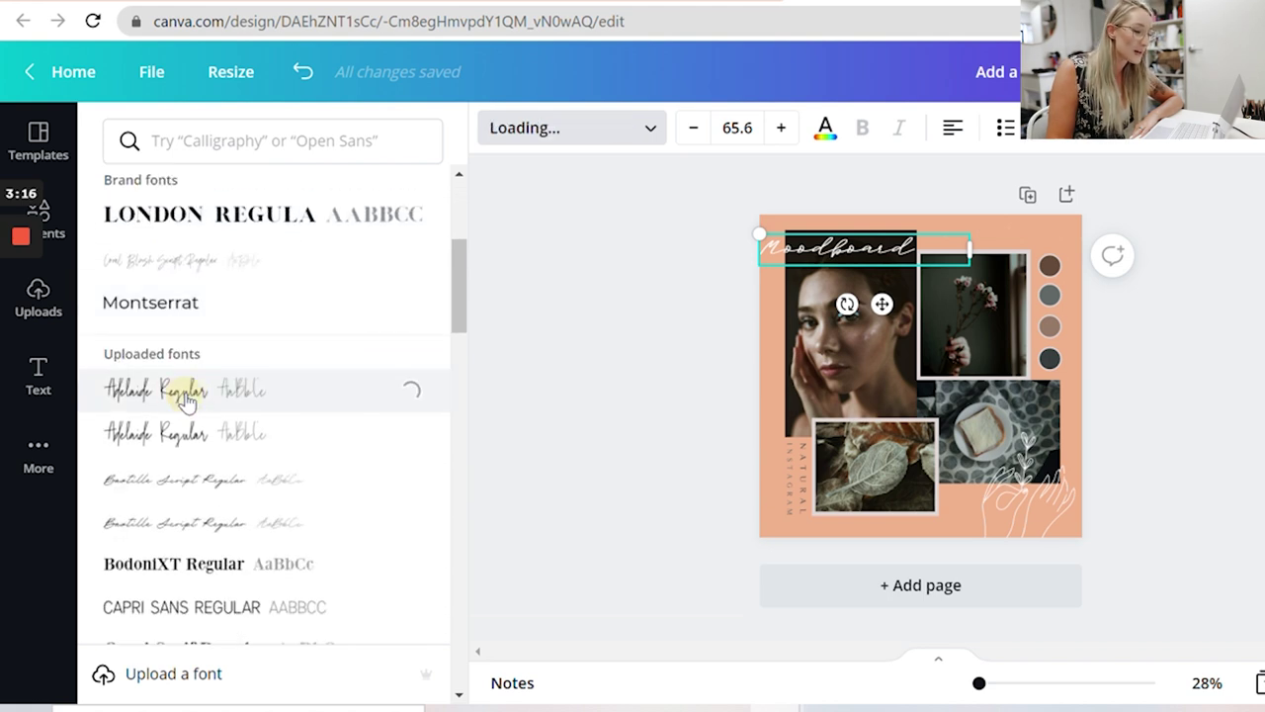
scroll(273, 351, down, 10)
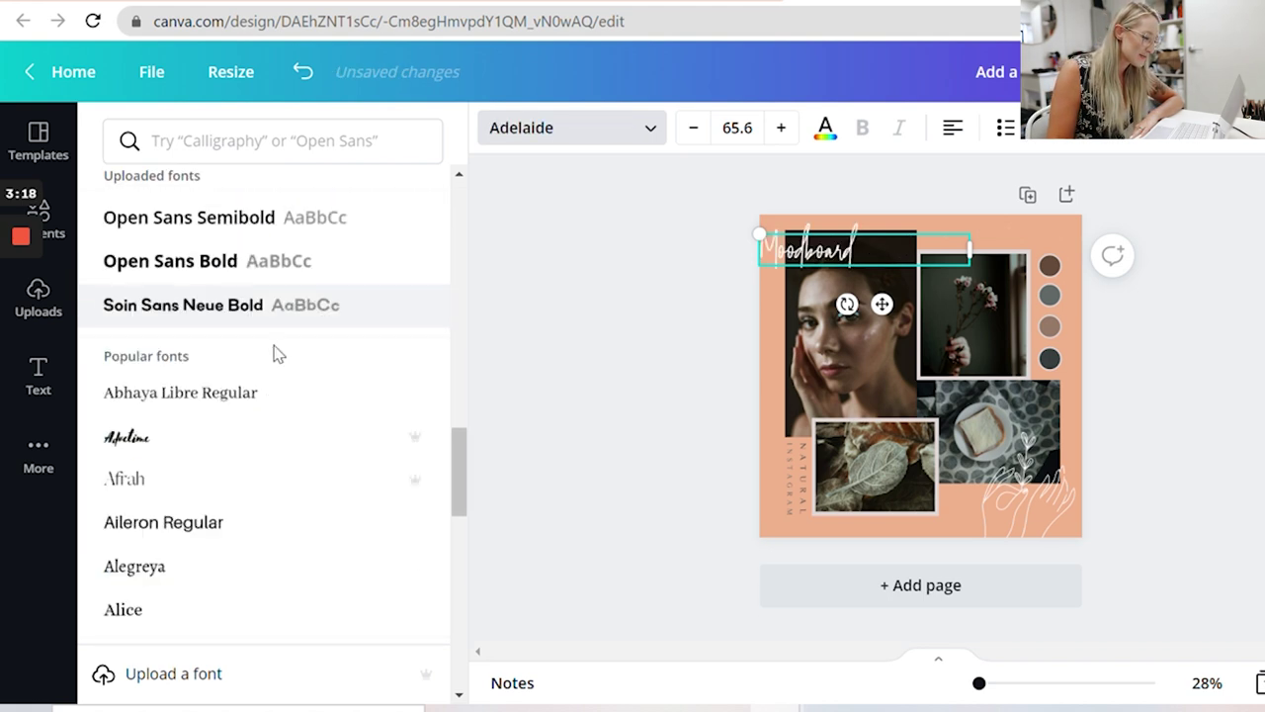
scroll(275, 350, down, 5)
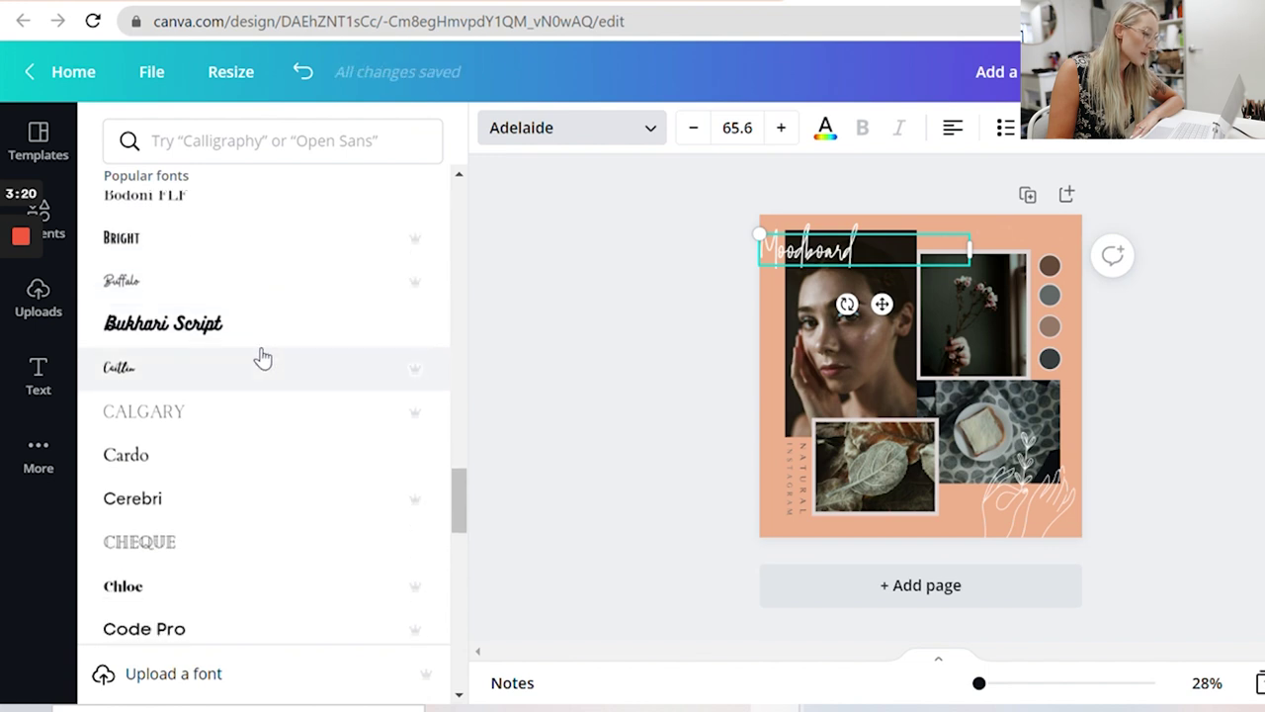
click(161, 280)
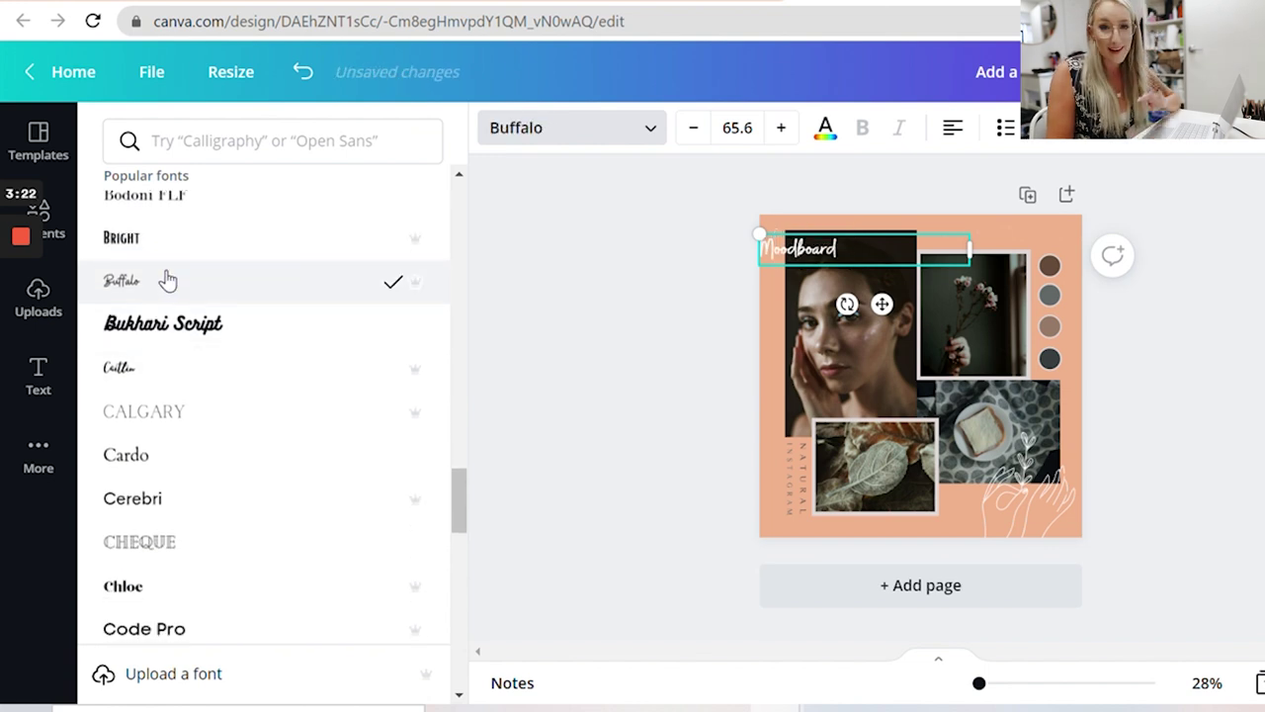
scroll(348, 390, down, 4)
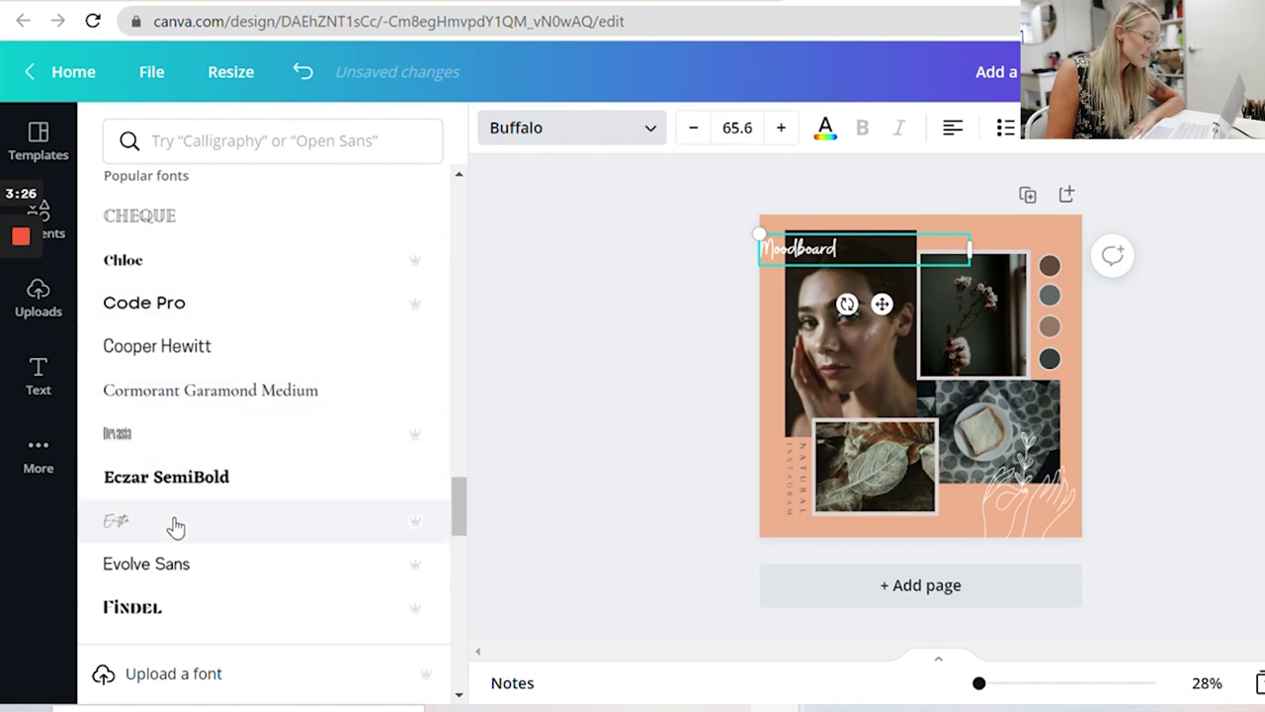
scroll(255, 459, down, 6)
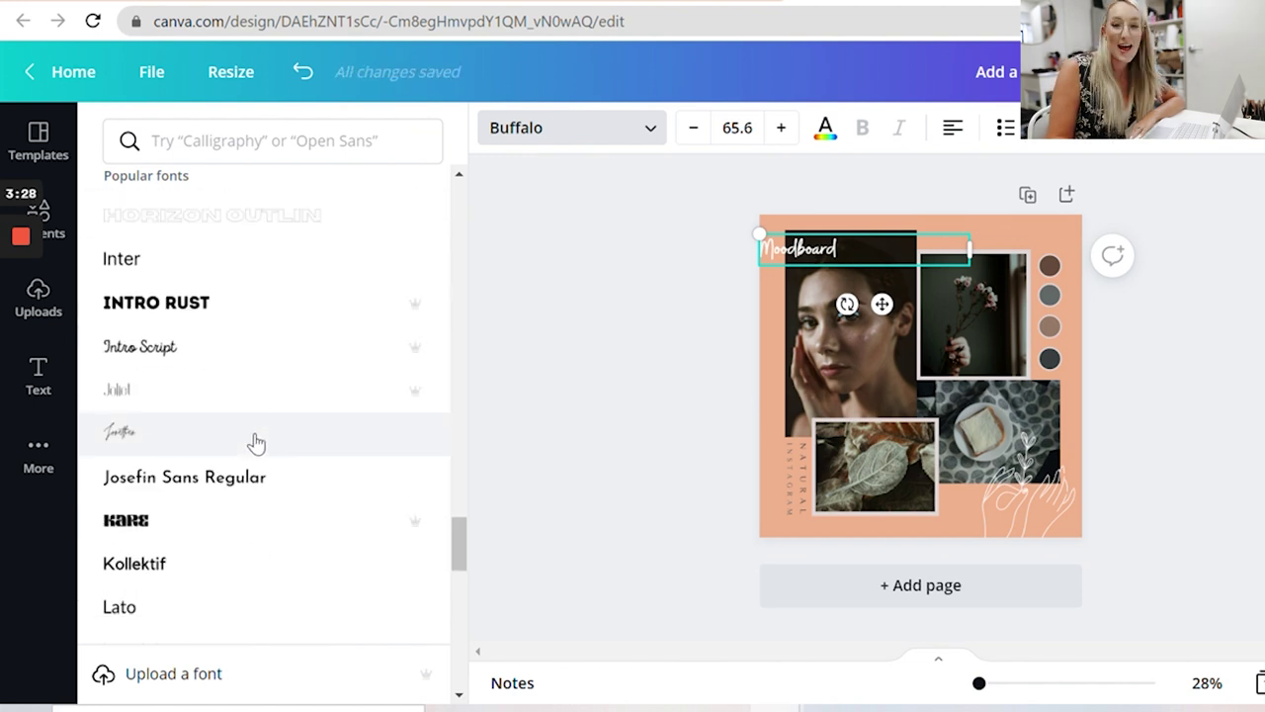